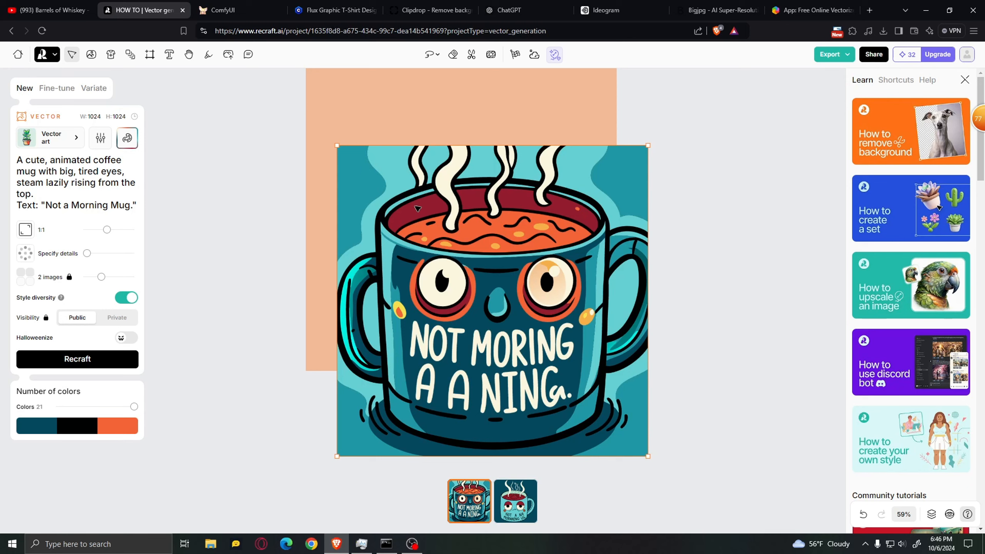
Remove the background of the teal mug image and generate new vector images from the same coffee mug prompt
left_click(472, 56)
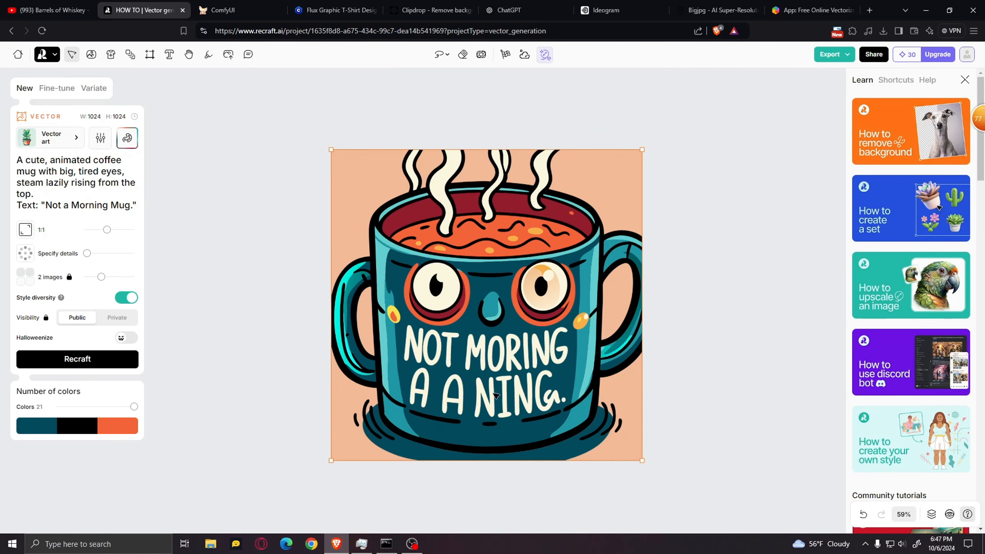
left_click(105, 366)
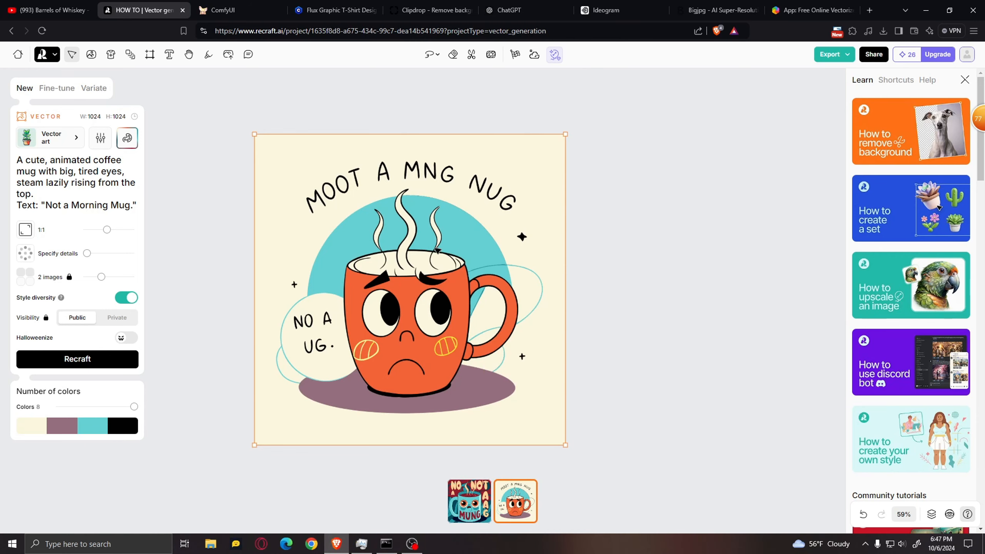
Examine the steam and outlines of the orange mug illustration at high magnification to check their sharpness
scroll(437, 250, "up", 5)
scroll(432, 235, "down", 5)
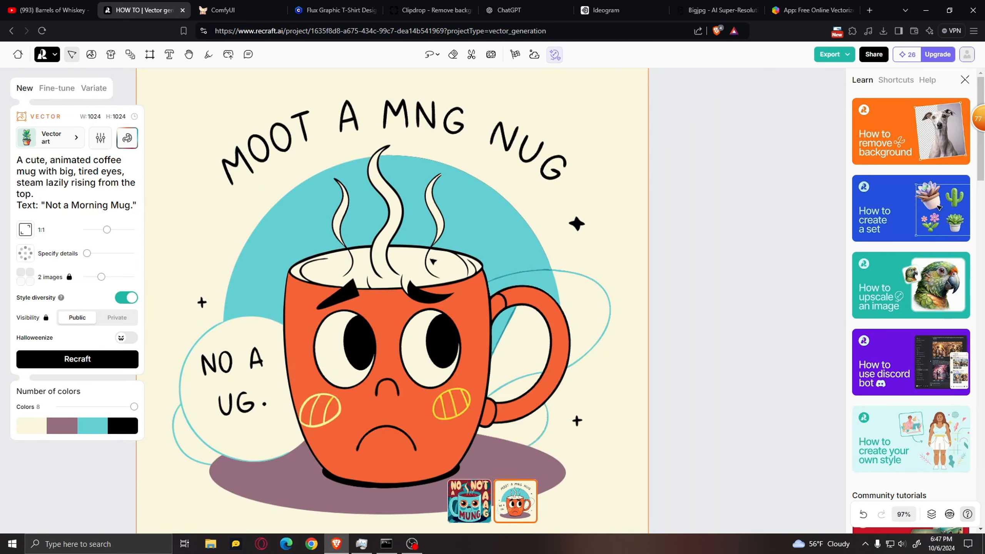
scroll(430, 239, "up", 15)
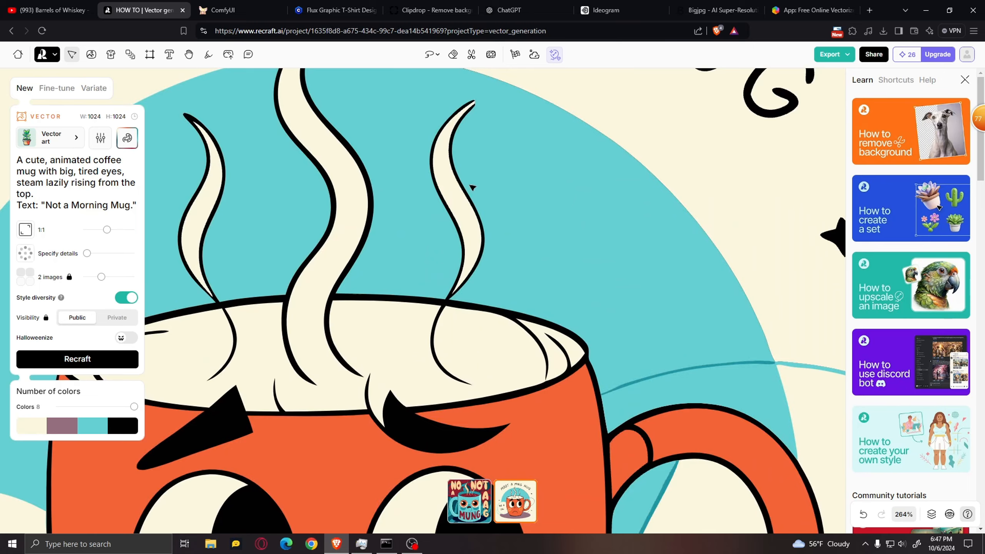
scroll(454, 197, "up", 5)
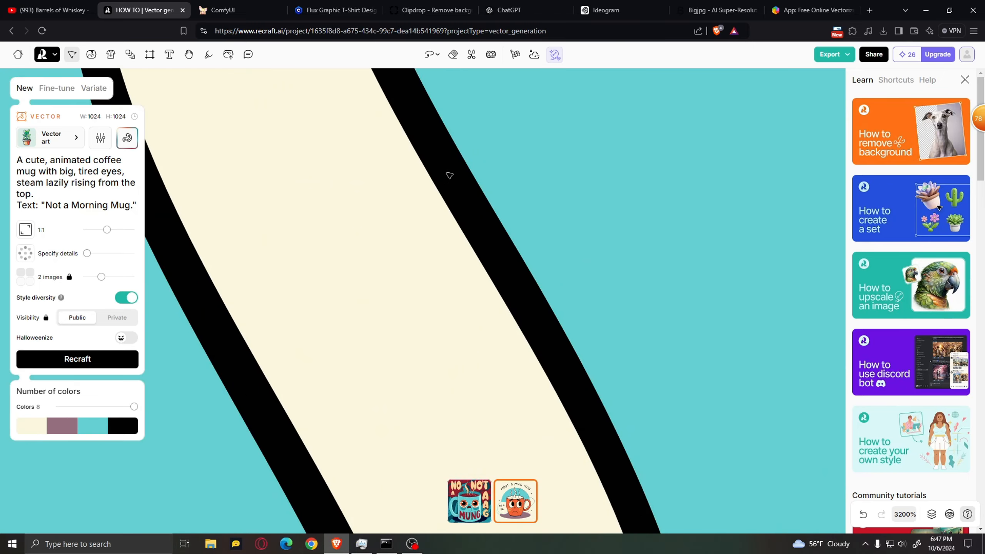
scroll(450, 176, "down", 20)
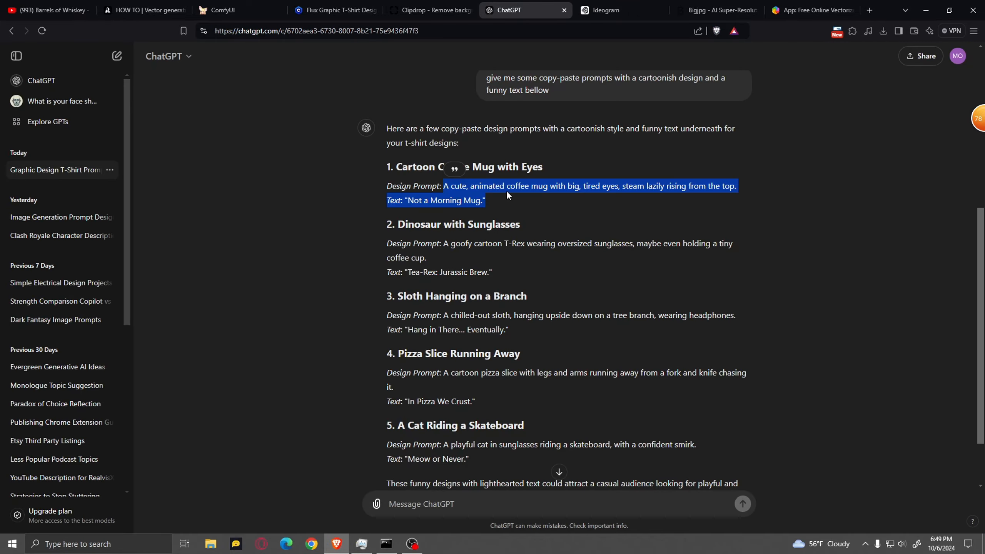
Copy the goofy cartoon T-Rex prompt with its "Tea-Rex: Jurassic Brew." text from ChatGPT and generate images from it in Ideogram
left_click_drag(492, 272, 445, 243)
key("ctrl+c")
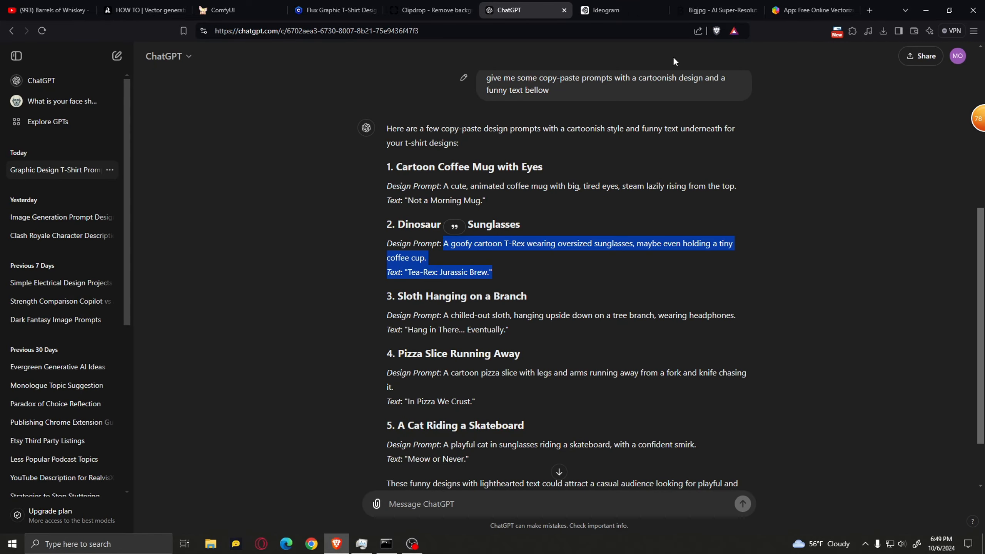
left_click(718, 10)
left_click(607, 10)
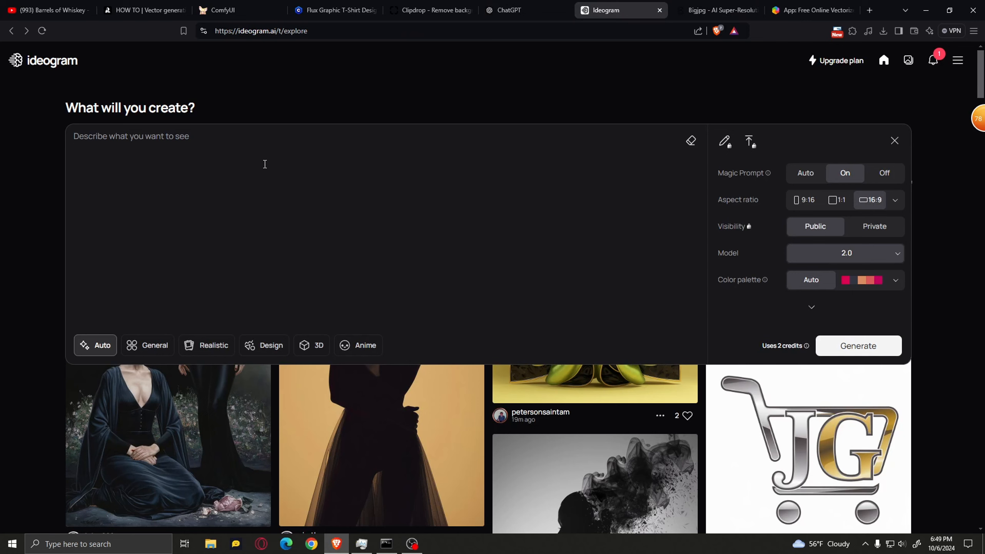
key("ctrl+v")
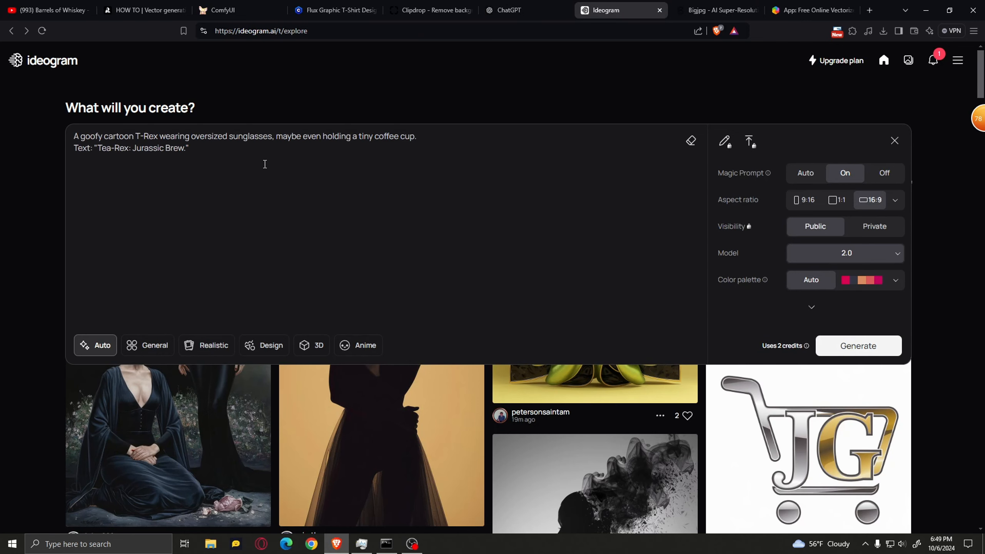
left_click(857, 345)
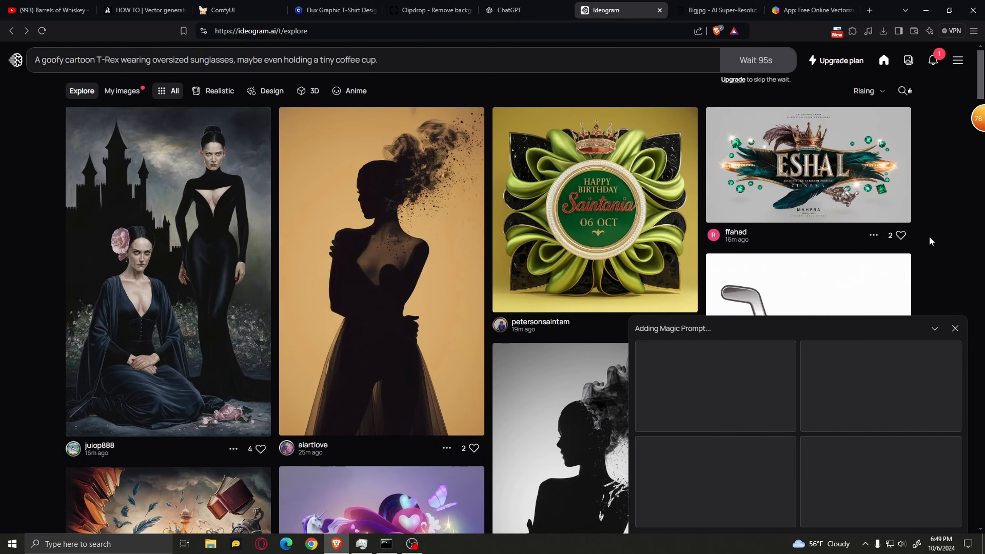
Look through the generated T-Rex images at full size, and return to the explore page
key("Right")
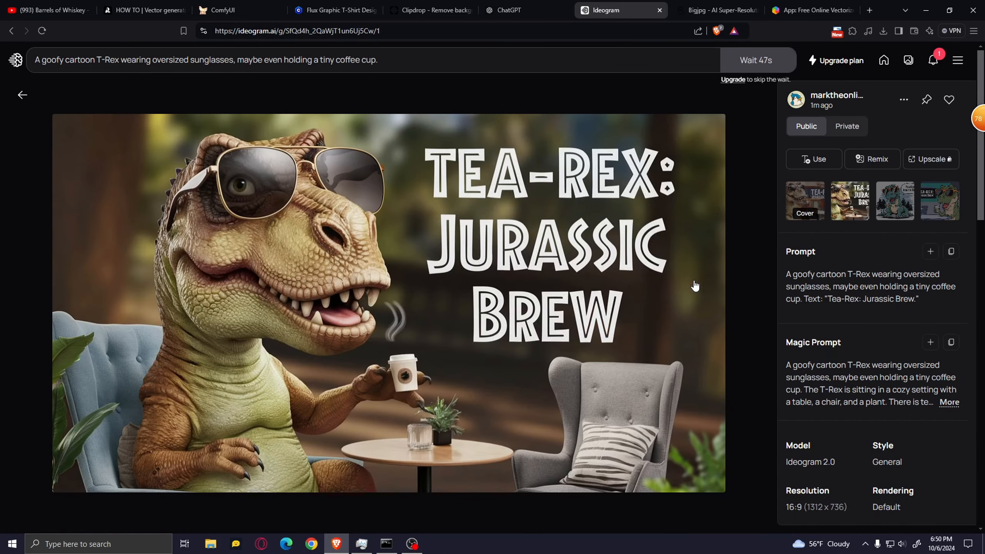
key("Right")
key("Right")
key("Left")
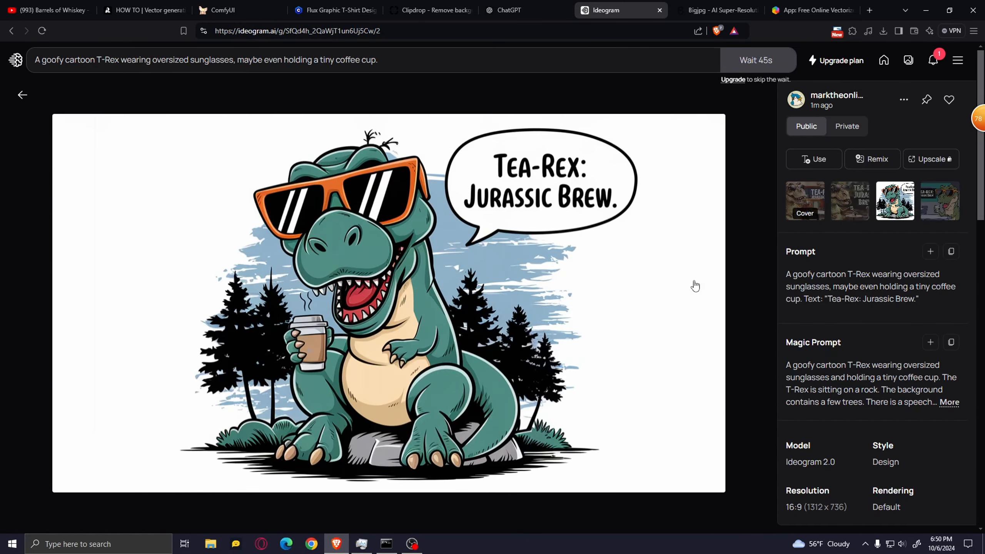
left_click(22, 94)
Add "a graphic design on a solid color background." at the beginning of the T-Rex prompt
left_click(174, 75)
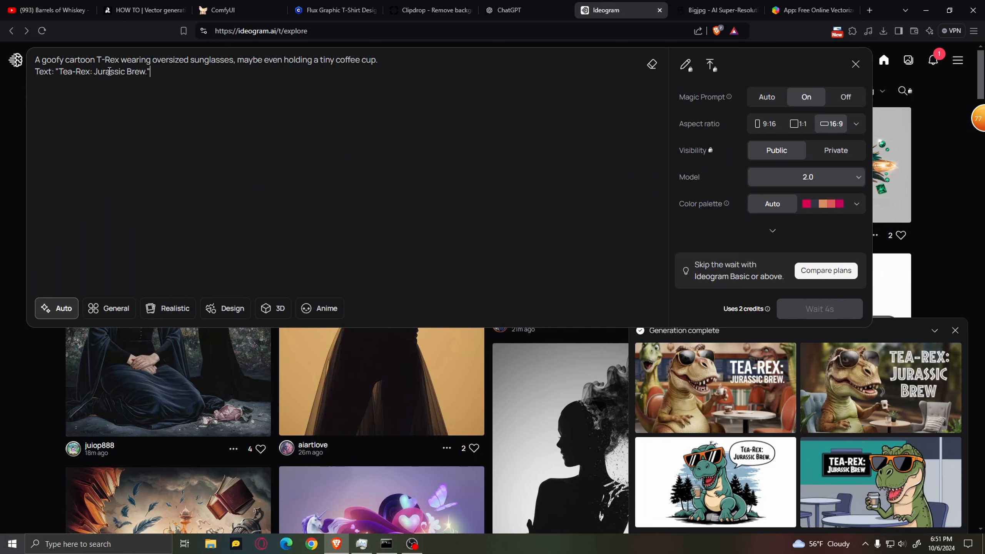
left_click(36, 59)
type("a graphic")
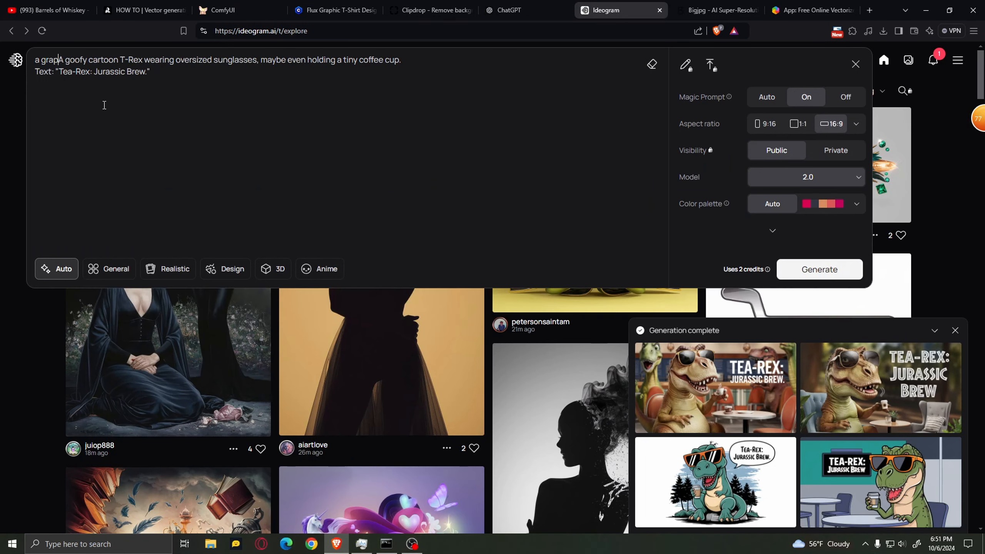
type(" design o")
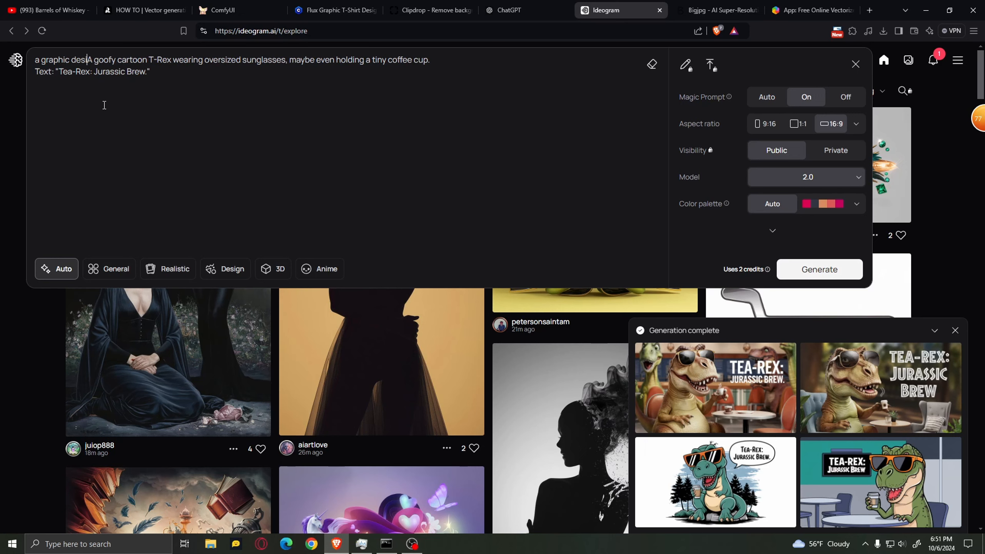
type("n a solid c")
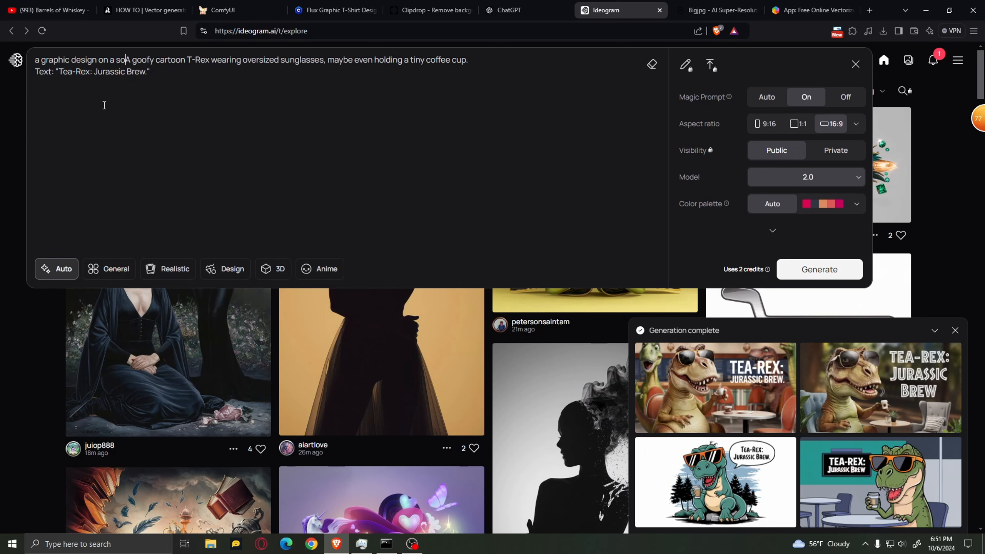
type("olor backg")
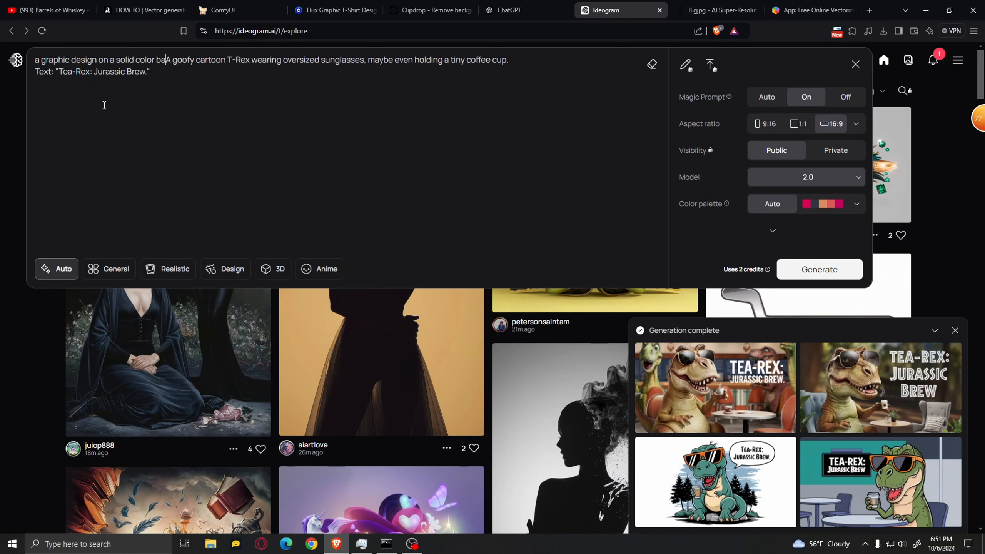
type("round.")
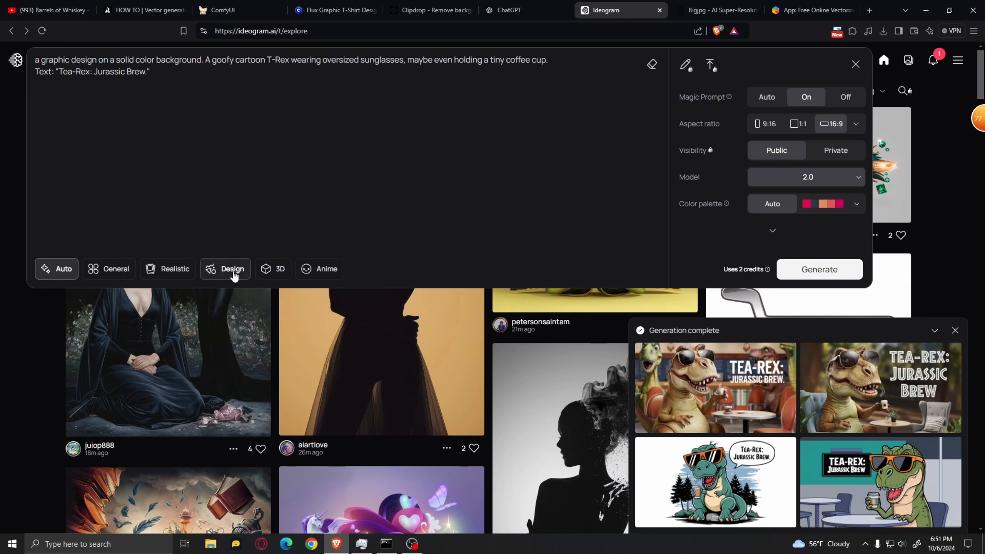
Set the style to Design and the aspect ratio to 1:1, and generate new T-Rex images
left_click(211, 278)
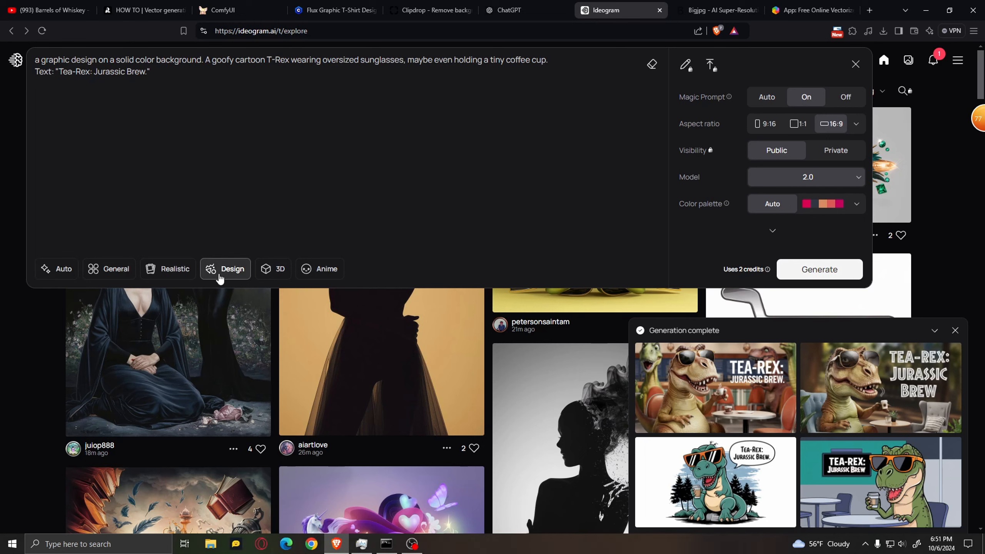
left_click(792, 128)
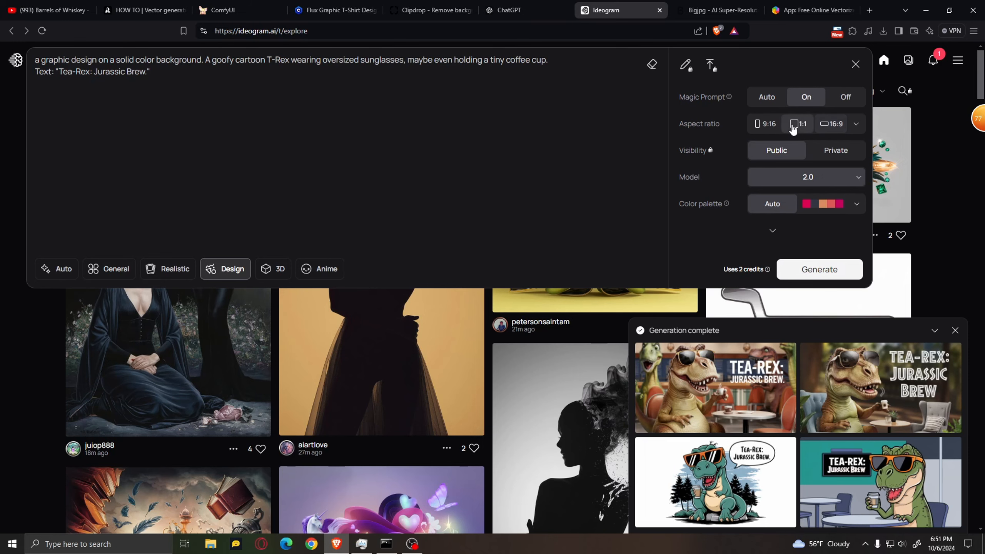
left_click(825, 274)
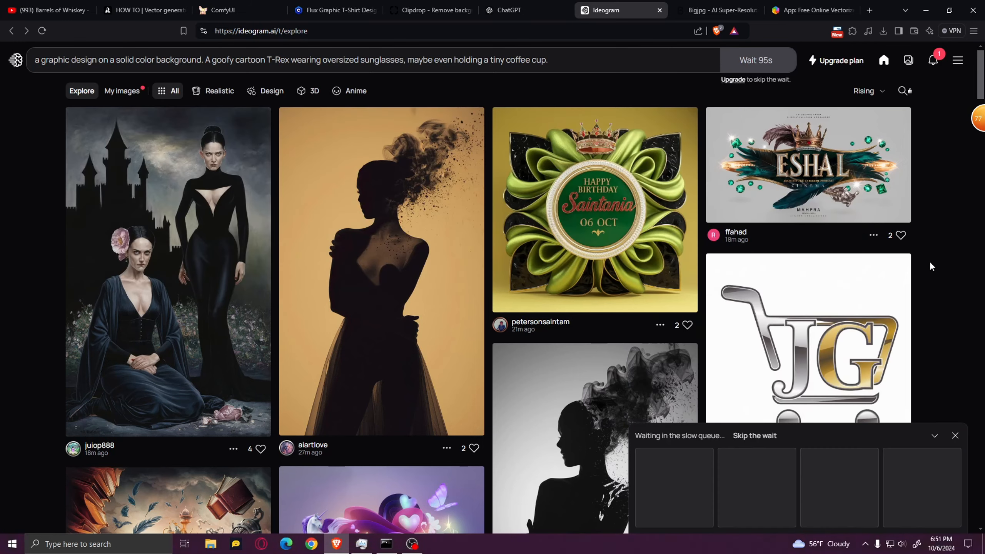
Compare the newly generated T-Rex designs at full size, including the badge design on the orange background
left_click(675, 487)
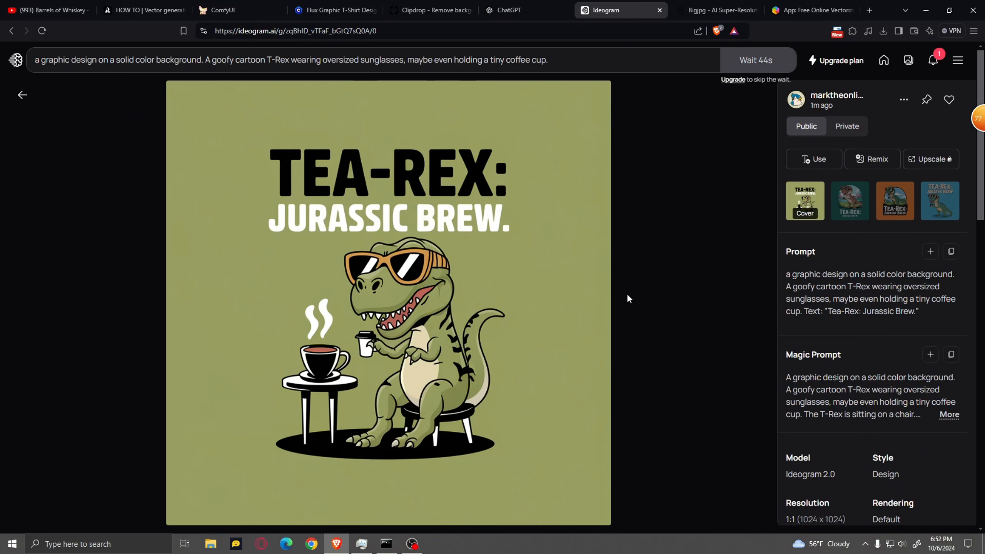
key("Right")
key("Right")
key("Right")
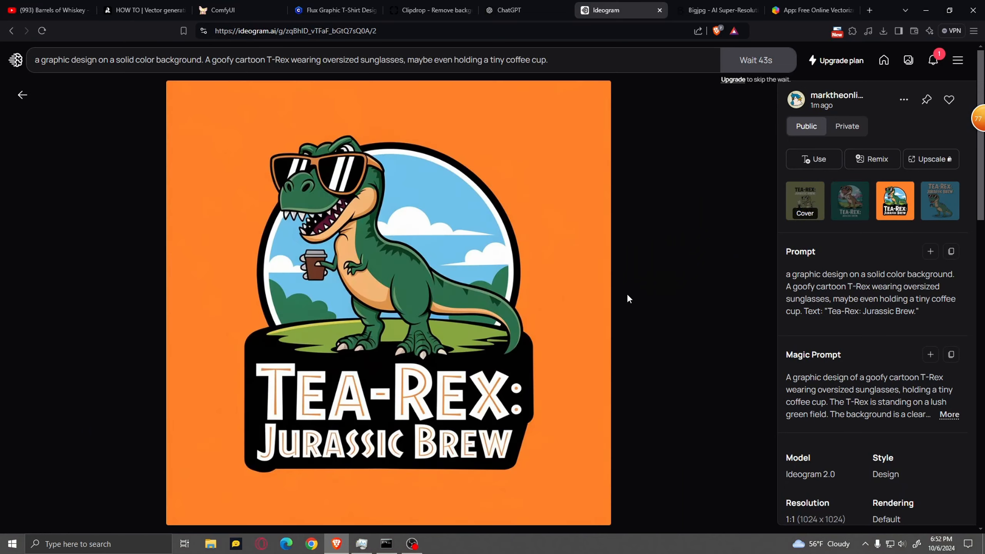
key("Left")
key("Left")
key("Left")
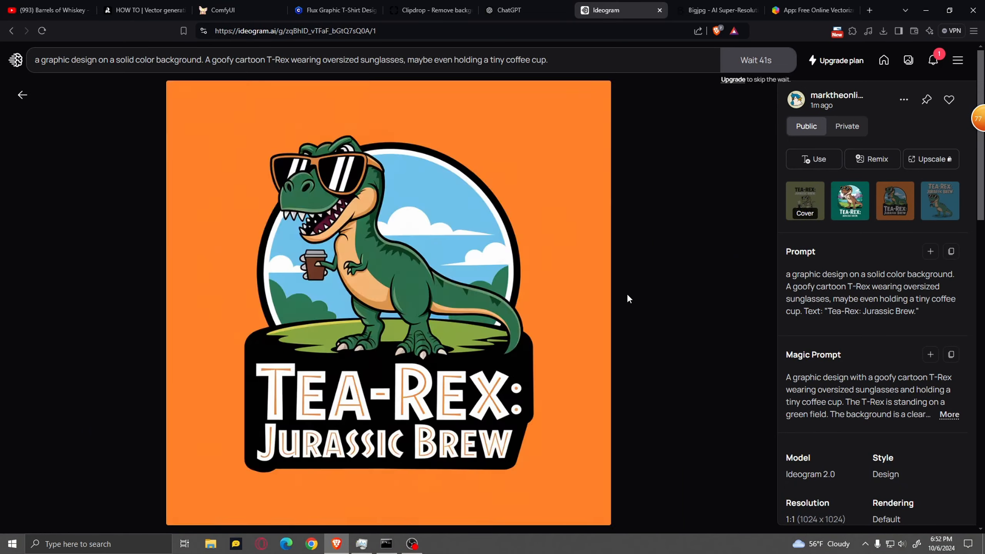
scroll(582, 279, "down", 1)
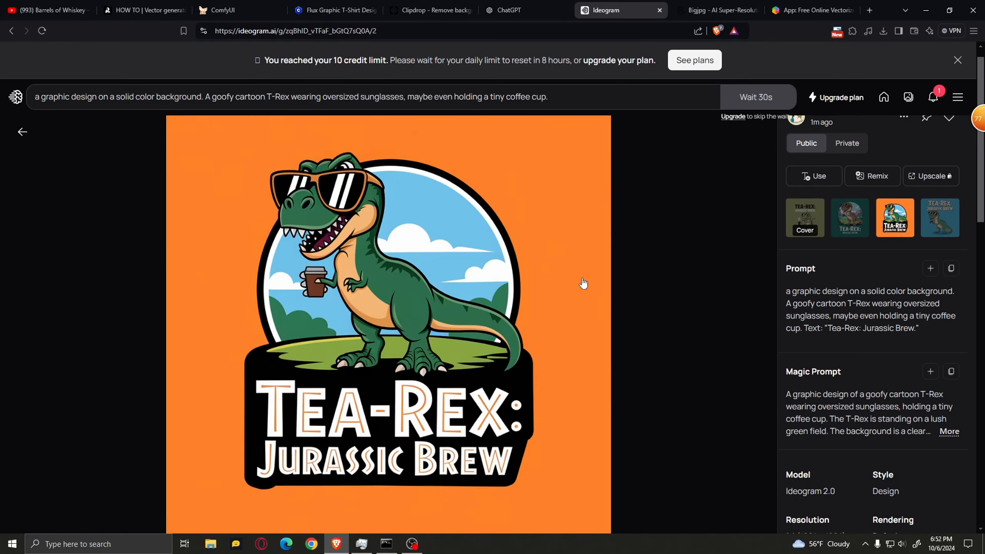
scroll(469, 265, "up", 1)
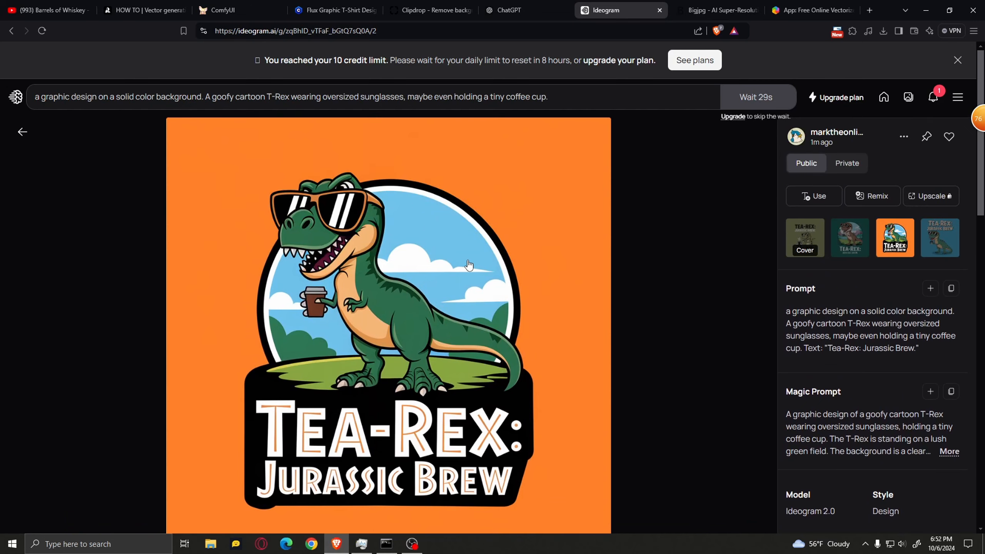
Save the orange-background T-Rex design to the computer as a WebP file
right_click(521, 257)
left_click(493, 189)
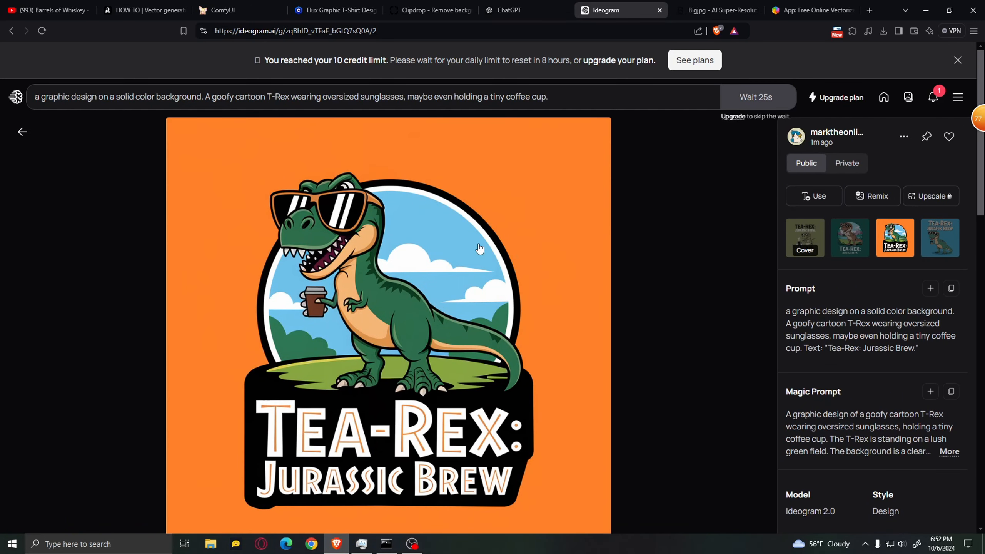
right_click(544, 260)
left_click(527, 252)
right_click(543, 200)
left_click(597, 229)
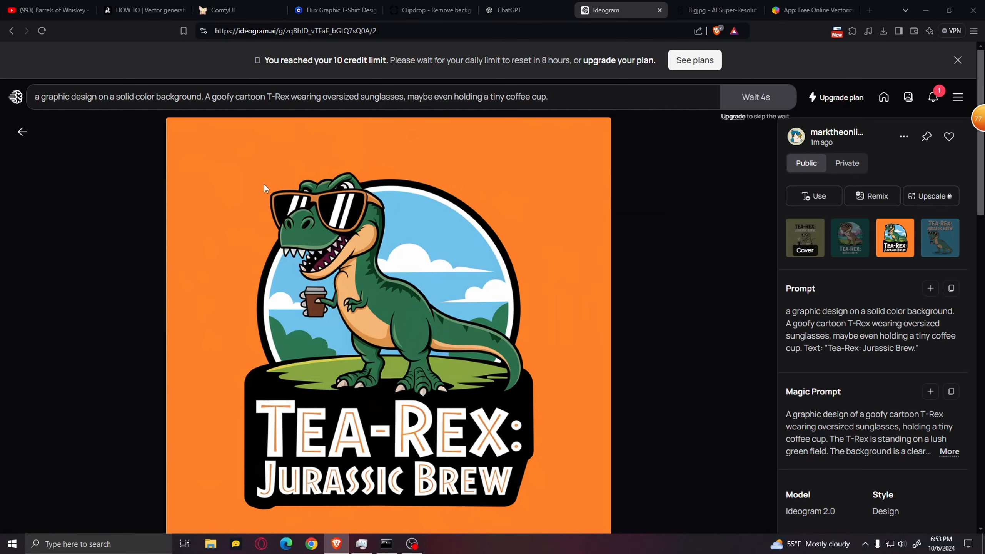
left_click(397, 245)
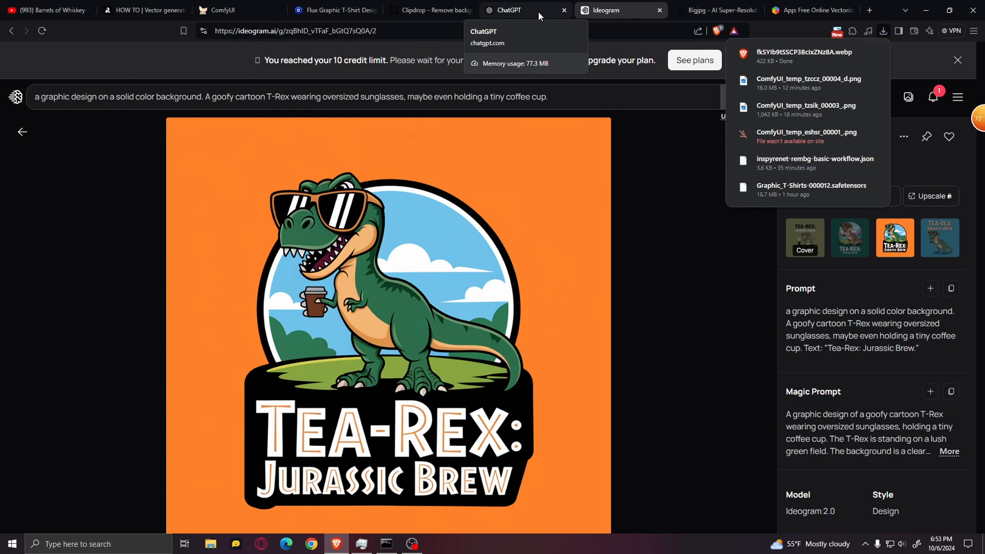
Switch to Clipdrop, upload the saved T-Rex design from Downloads and remove its background
left_click(429, 4)
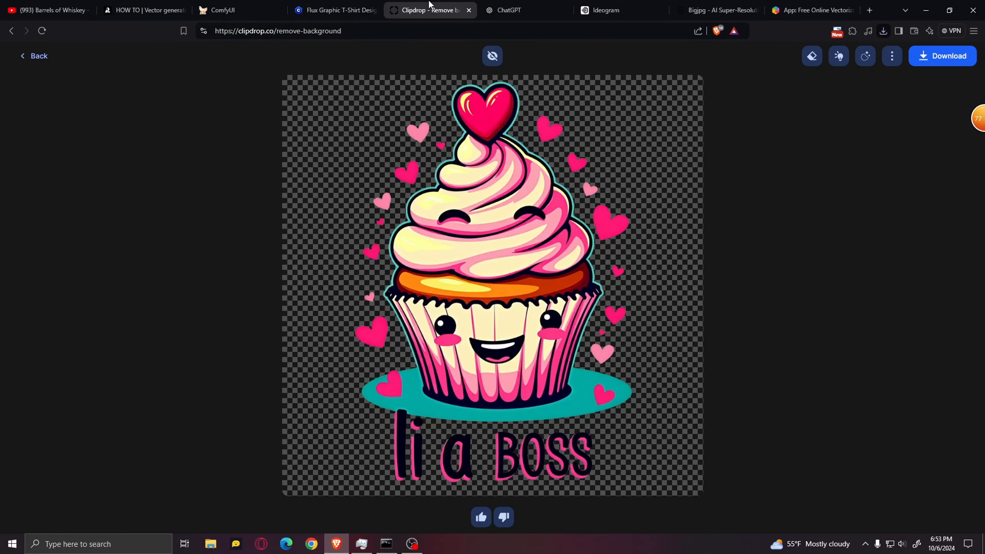
left_click(39, 56)
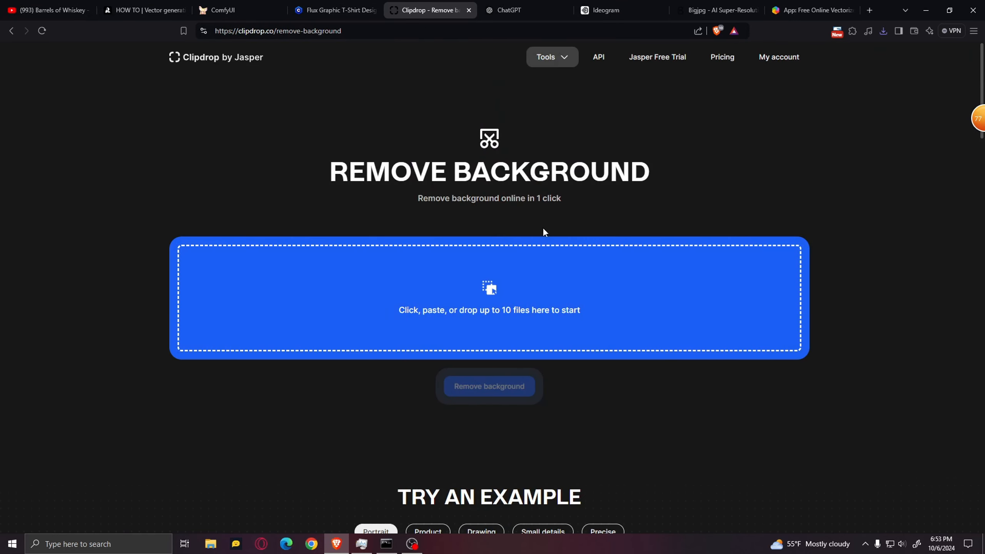
left_click(572, 295)
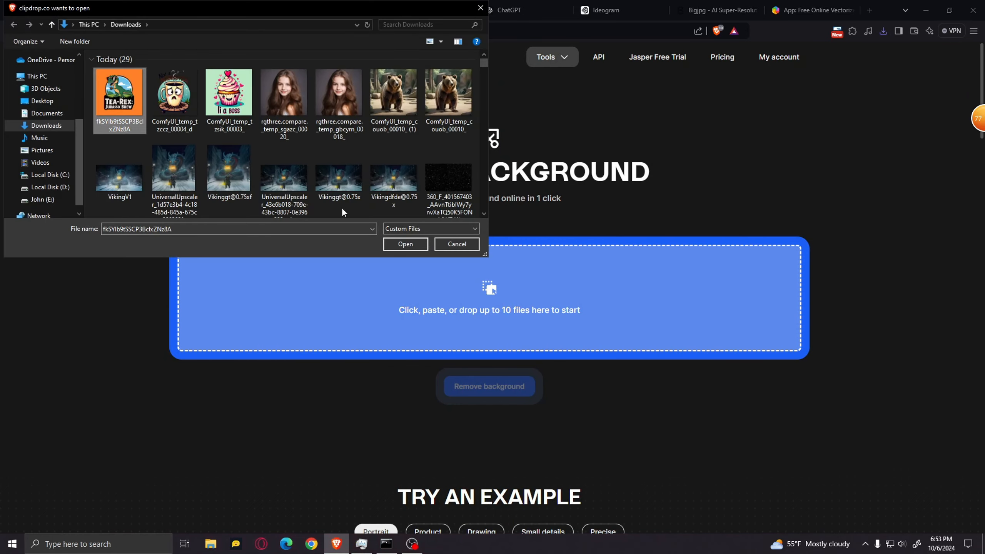
left_click(410, 245)
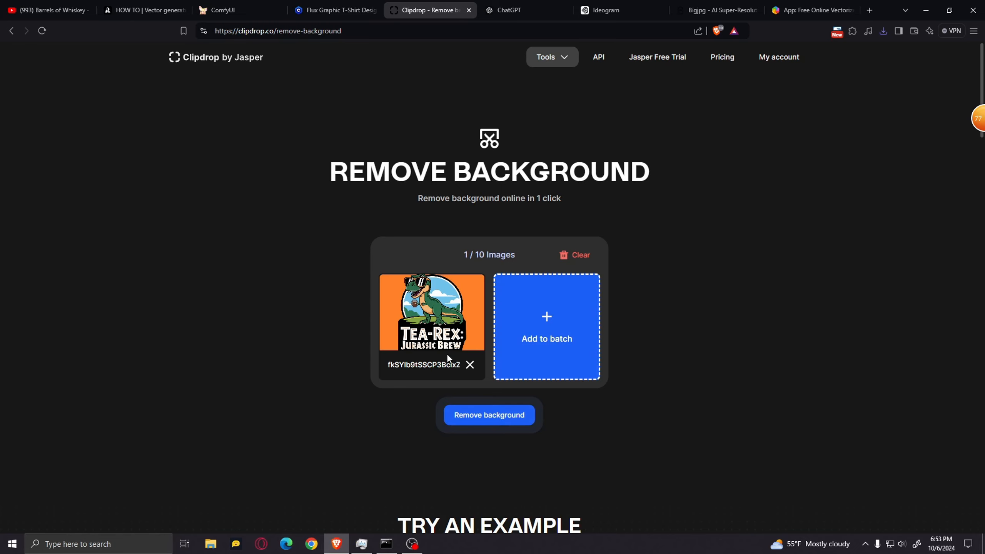
left_click(484, 418)
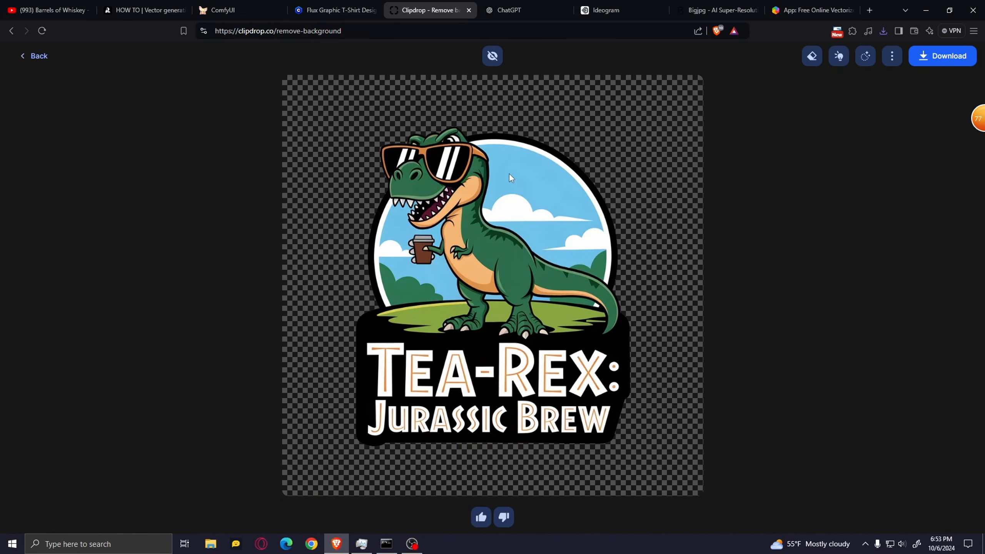
Save the background-free T-Rex image to Downloads and open the saved file in the image viewer
right_click(519, 276)
left_click(586, 294)
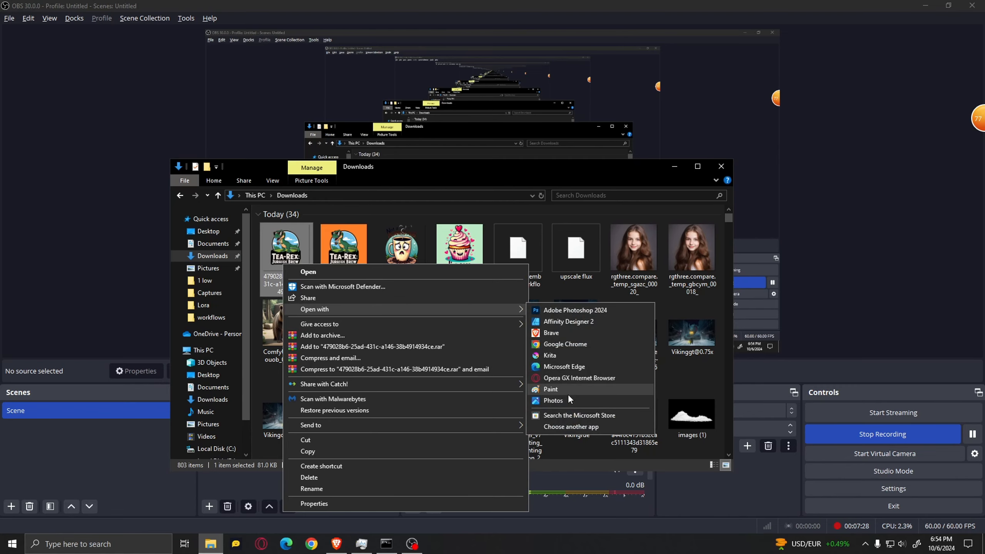
left_click(563, 400)
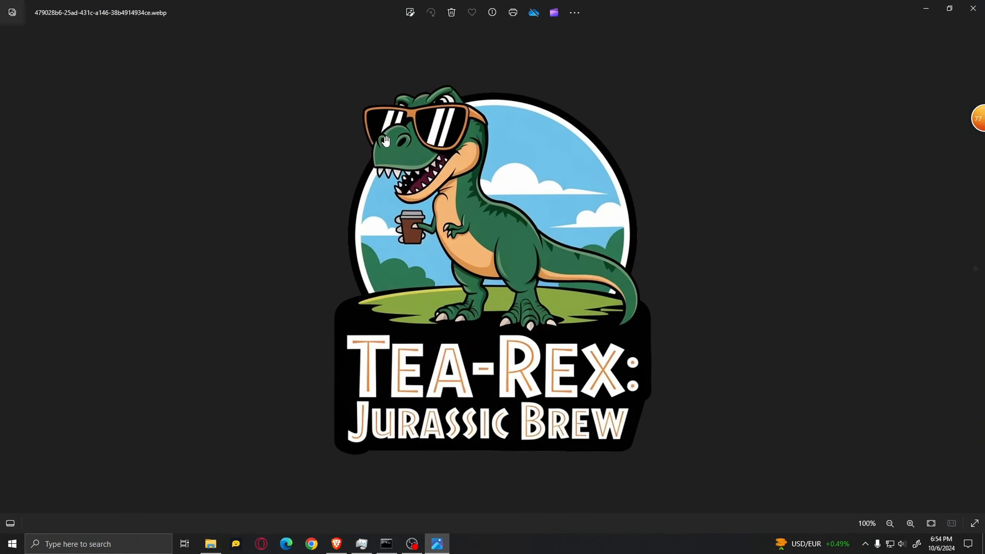
Examine the cut-out edges around the T-Rex's head and badge outline at high magnification
scroll(434, 92, "up", 5)
scroll(434, 92, "down", 3)
scroll(426, 217, "up", 4)
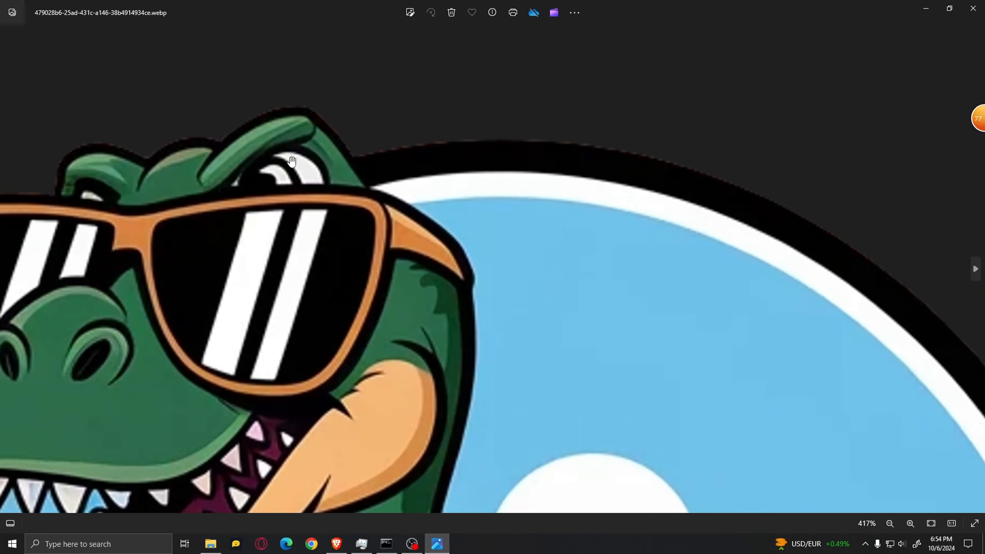
Check the rest of the background-free T-Rex design at lower magnification
scroll(349, 311, "down", 6)
scroll(314, 362, "up", 5)
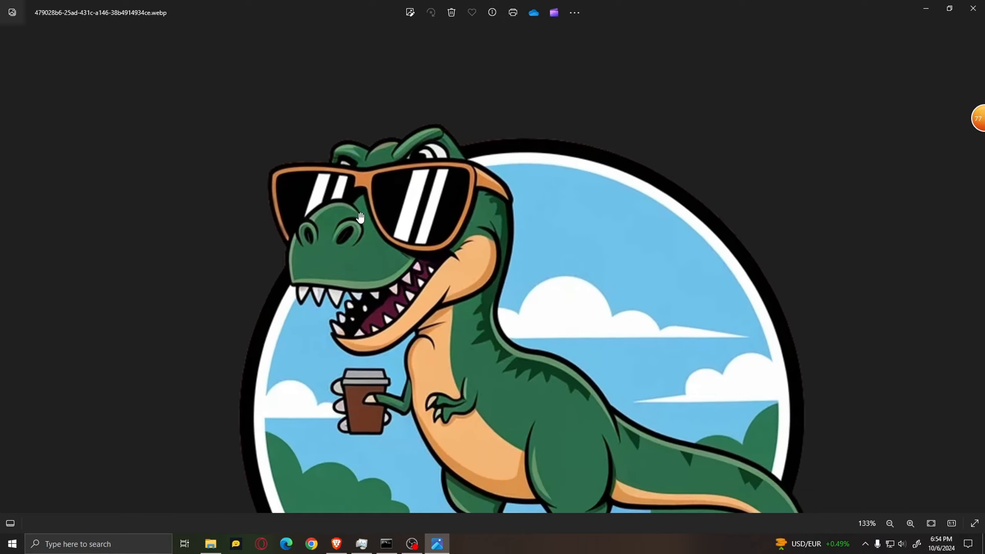
scroll(337, 226, "down", 5)
Switch to the browser, search Google for "html to png" and open Convertio's online converter
left_click(336, 543)
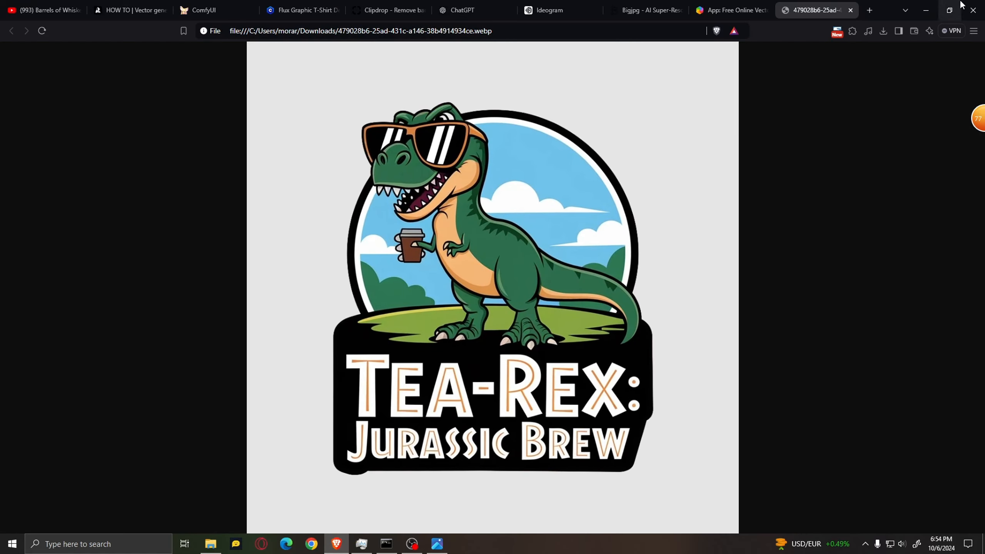
left_click(869, 12)
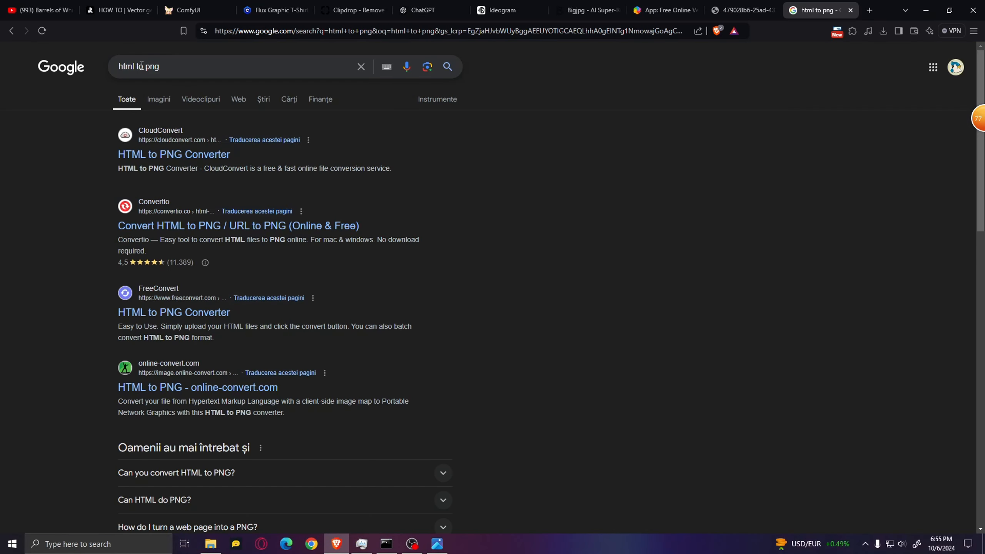
left_click(189, 225)
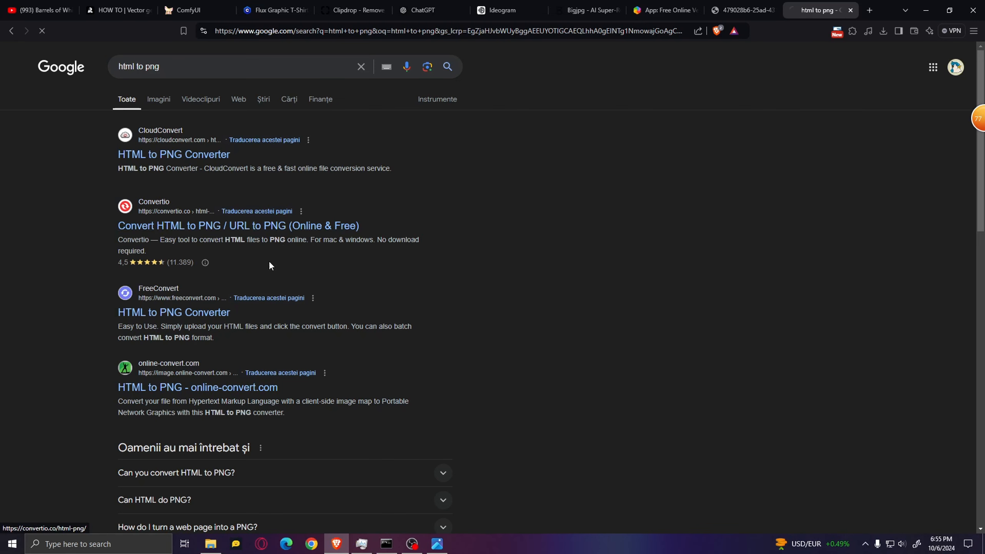
Convert the background-free T-Rex WebP file from Downloads to PNG in Convertio and download the converted file
left_click(315, 288)
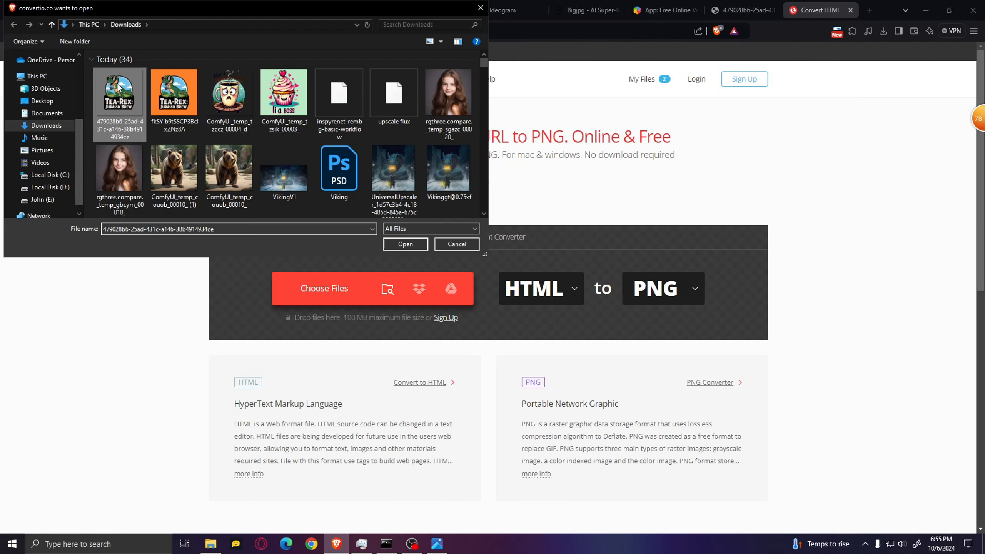
left_click(404, 243)
left_click(694, 308)
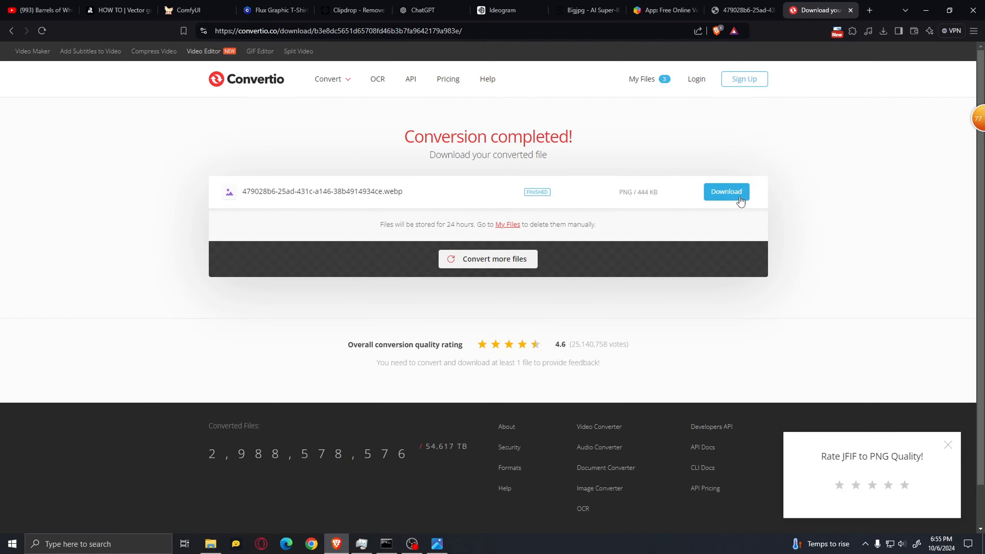
left_click(726, 192)
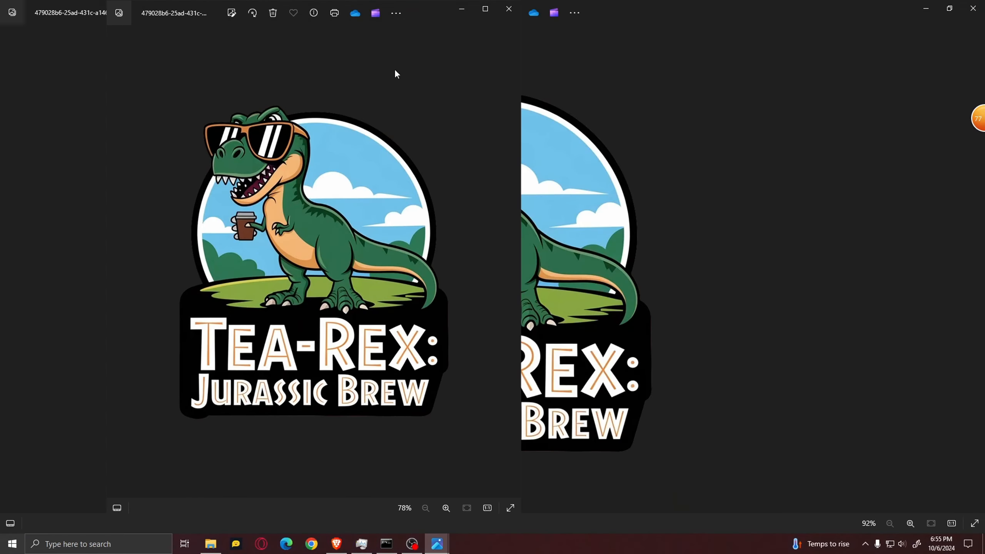
Examine the converted T-Rex PNG as a whole and around the head's edges, and close the image viewer
scroll(460, 171, "up", 5)
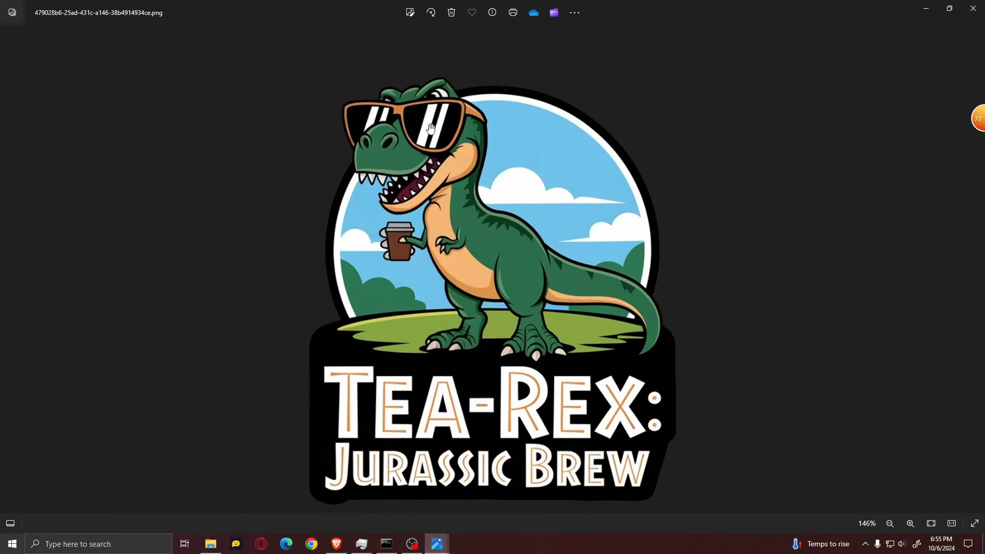
scroll(461, 167, "down", 5)
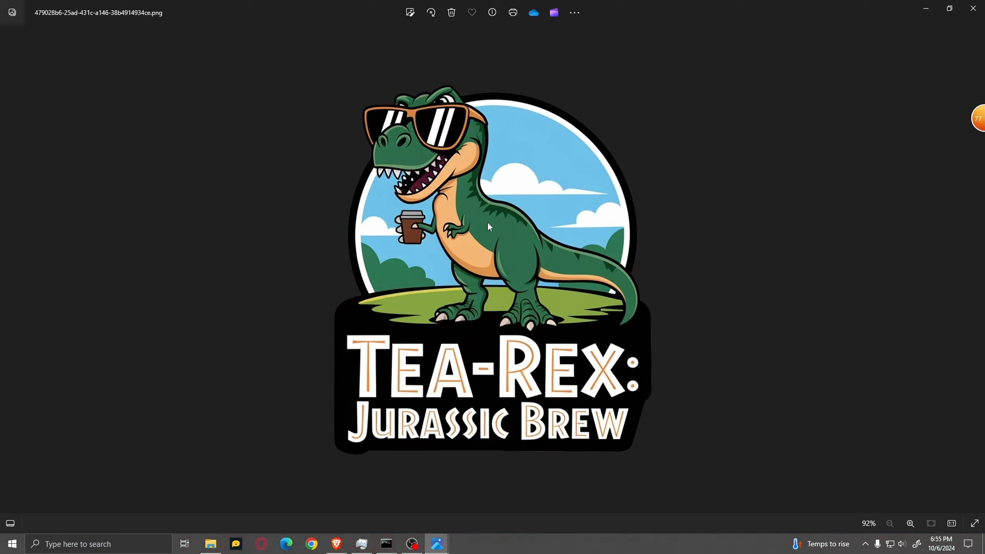
scroll(493, 103, "up", 10)
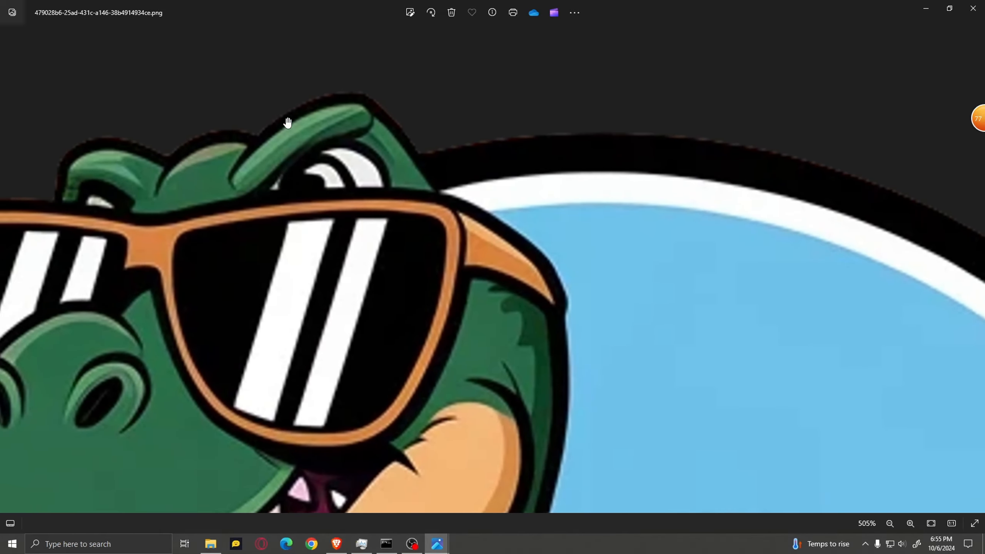
scroll(433, 176, "down", 8)
scroll(958, 100, "down", 2)
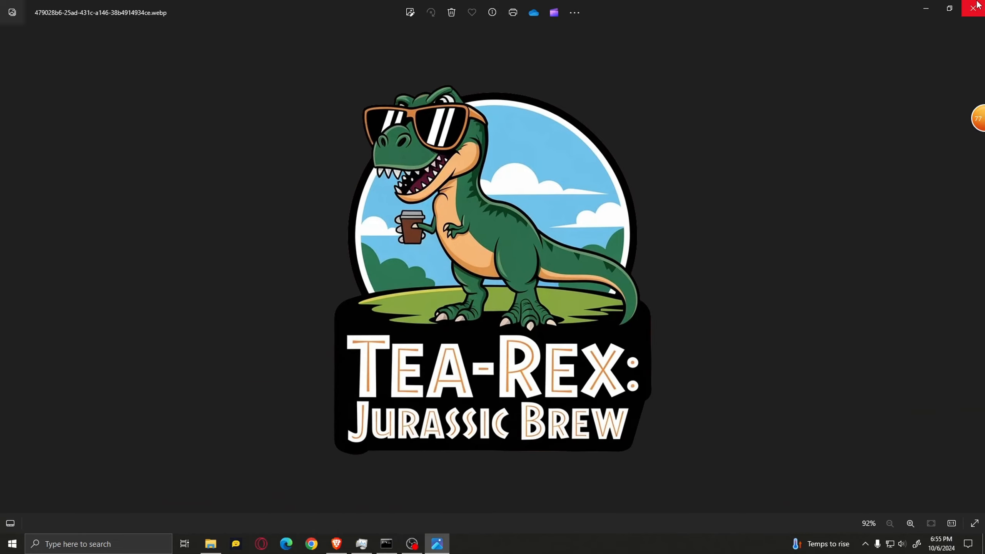
left_click(973, 7)
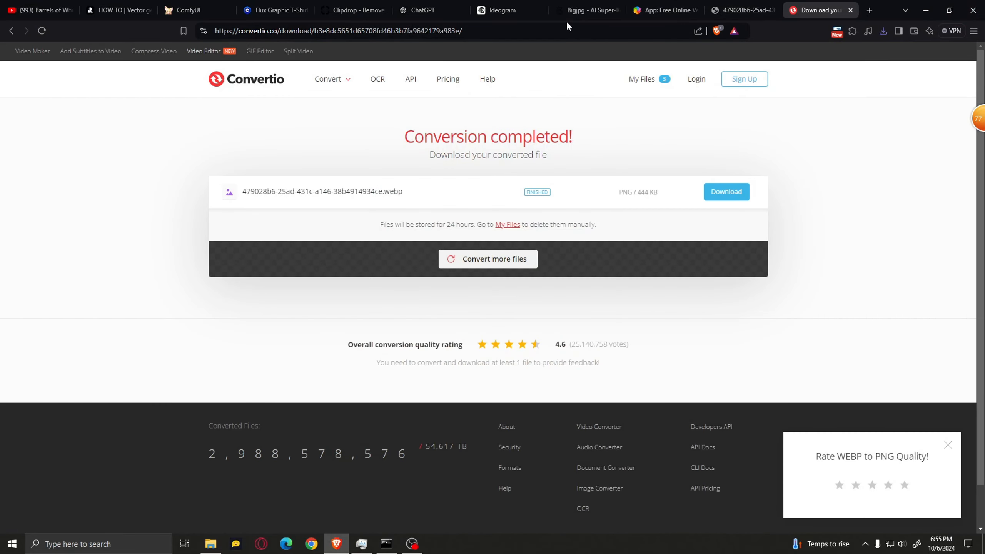
Switch to Bigjpg and upload the background-free T-Rex PNG from Downloads
left_click(575, 11)
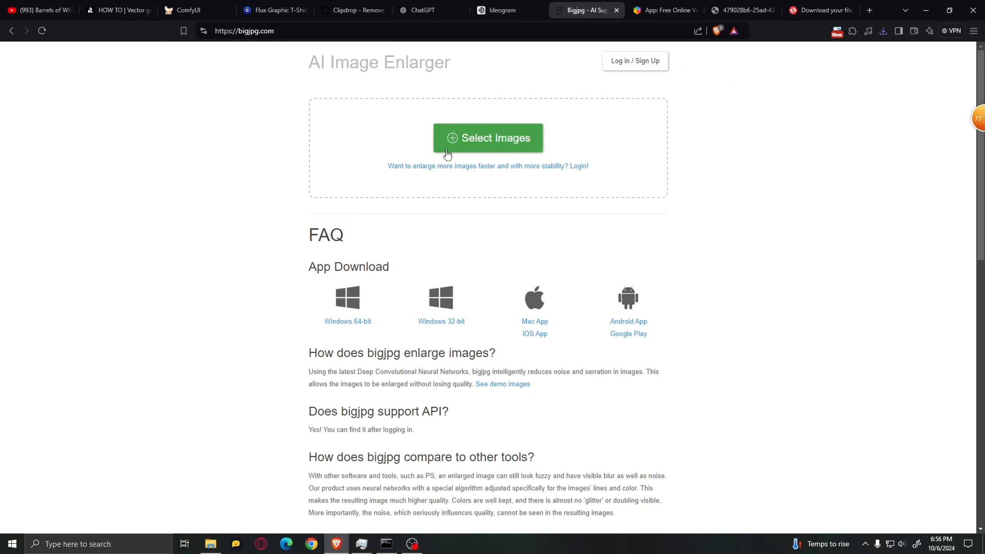
left_click(482, 132)
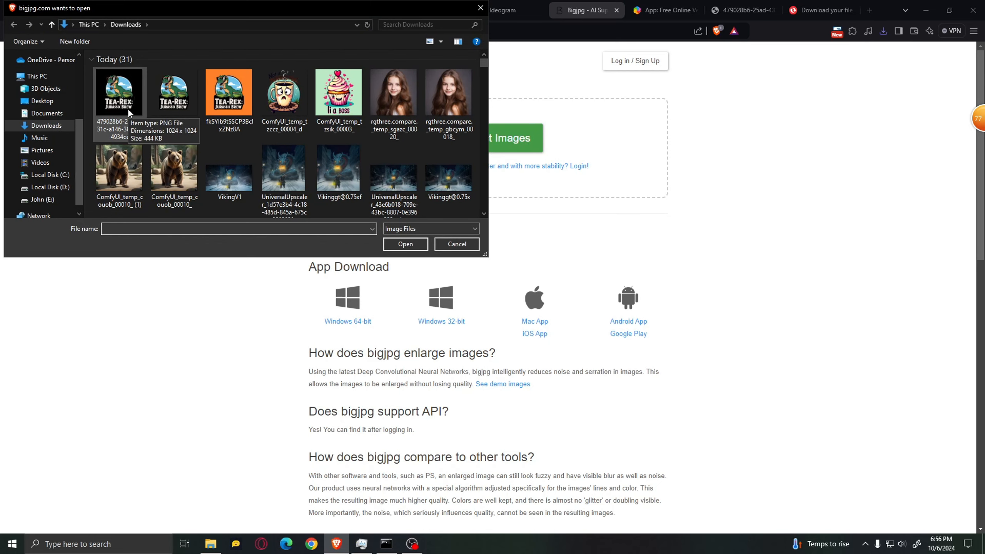
left_click(129, 112)
left_click(405, 243)
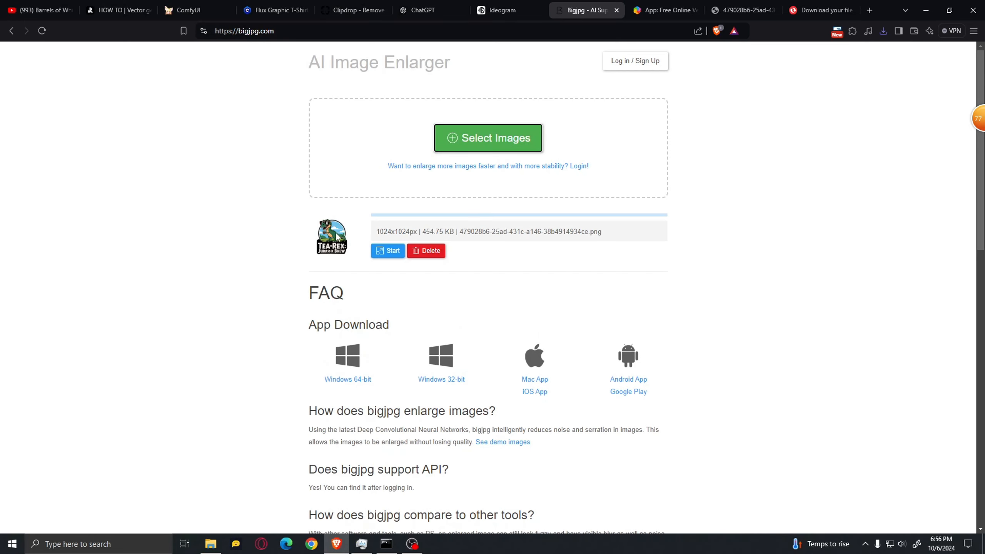
Start enlarging the uploaded T-Rex PNG with image type Artwork, 4x upscaling and no noise reduction
left_click(389, 251)
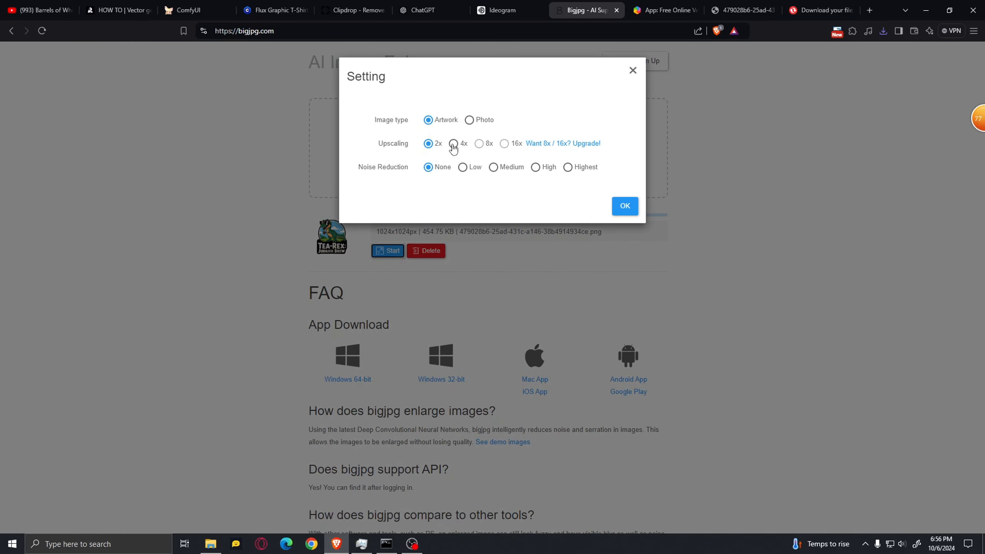
left_click(462, 146)
left_click(623, 207)
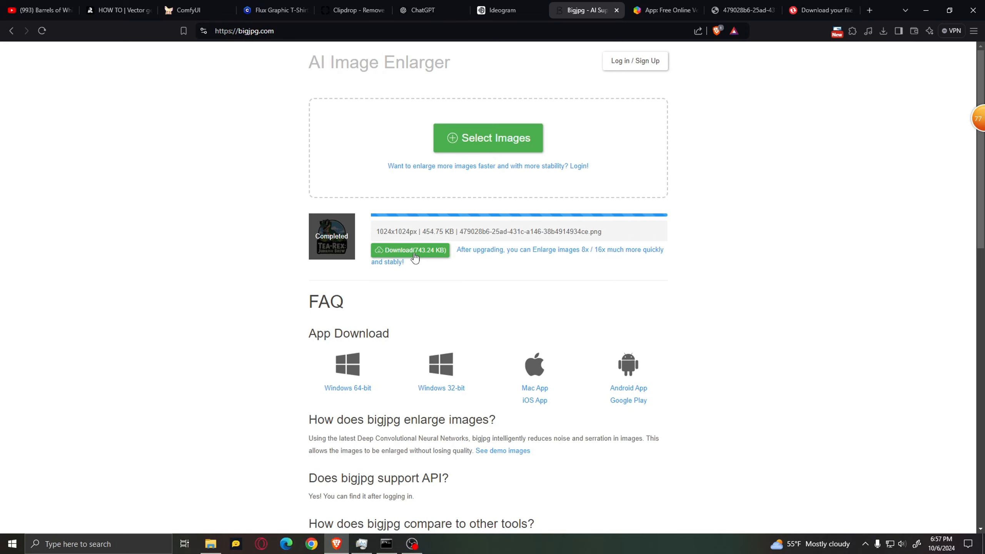
Download the enlarged T-Rex PNG from Bigjpg and open it in the image viewer
left_click(413, 251)
left_click(537, 93)
left_click(408, 245)
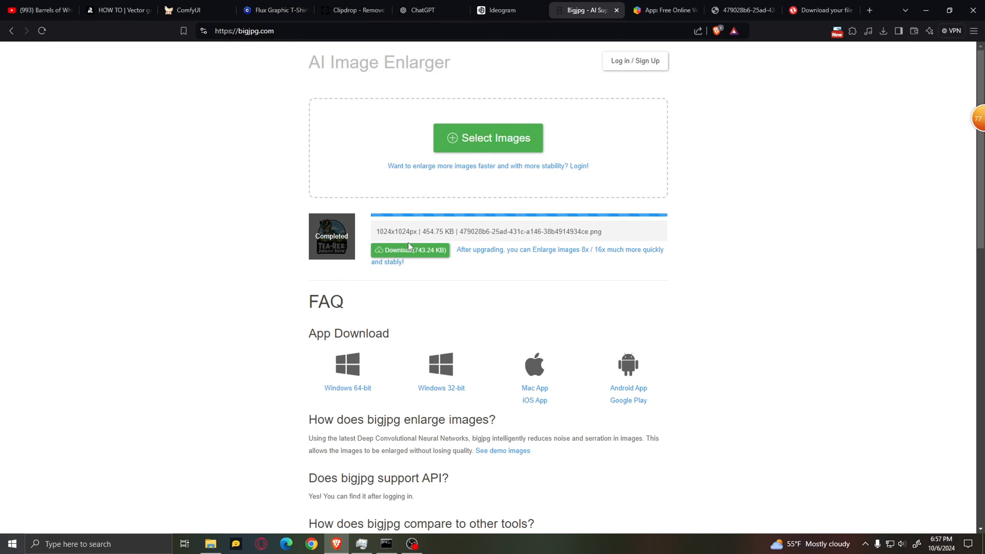
left_click(802, 64)
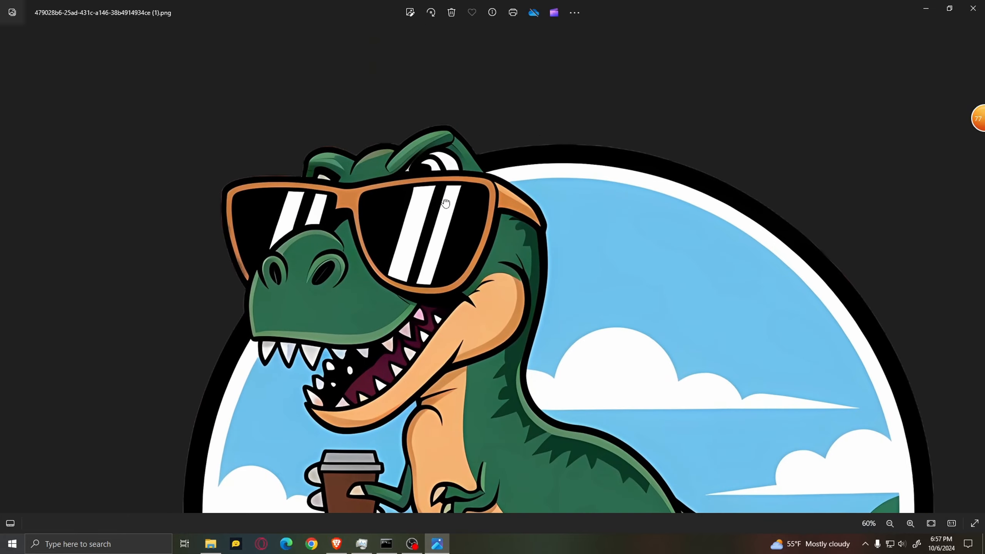
Examine the enlarged T-Rex design's head, body and "Tea-Rex: Jurassic Brew" lettering at different magnifications
scroll(445, 202, "down", 2)
scroll(446, 203, "up", 3)
scroll(465, 252, "down", 6)
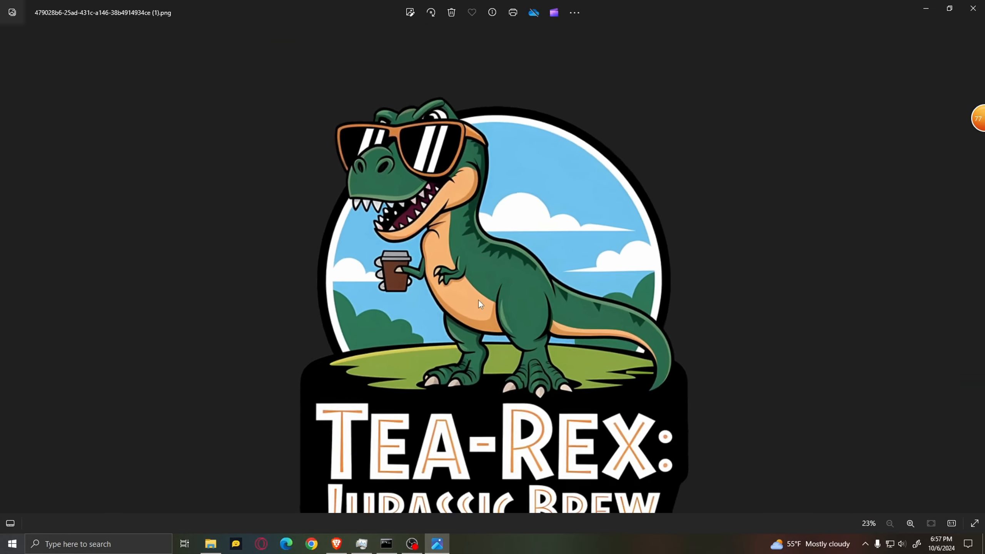
scroll(479, 300, "down", 1)
scroll(477, 271, "up", 5)
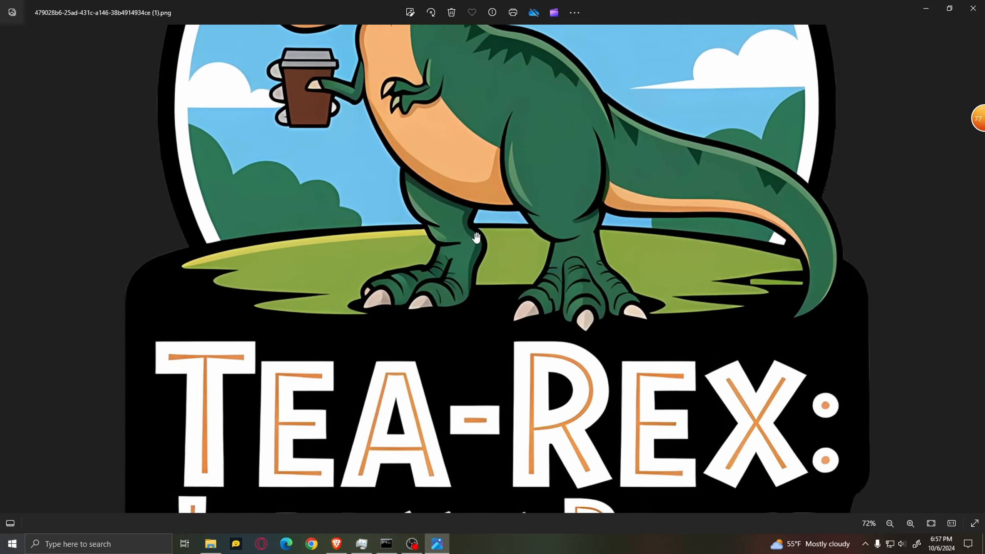
scroll(440, 165, "down", 1)
scroll(446, 209, "up", 3)
scroll(444, 138, "down", 3)
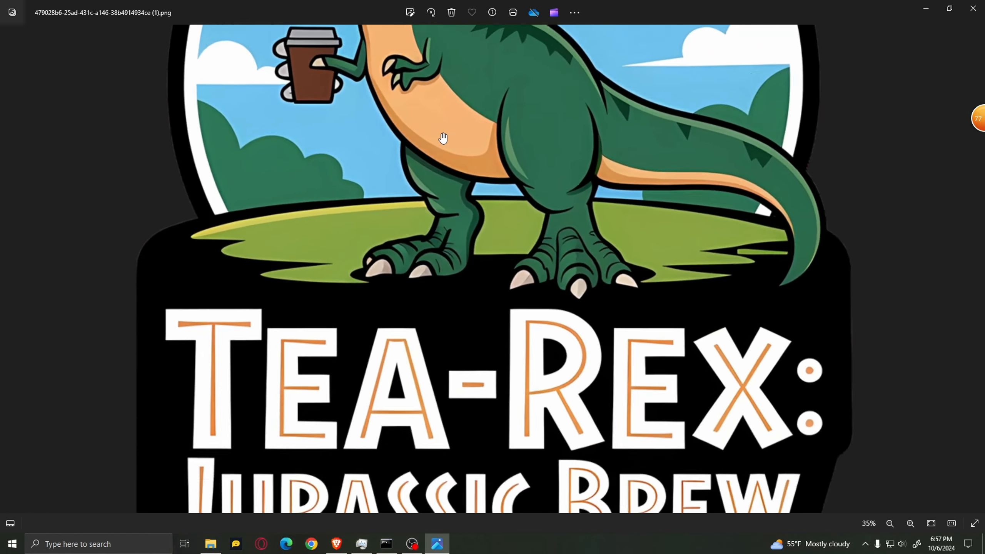
scroll(443, 138, "down", 2)
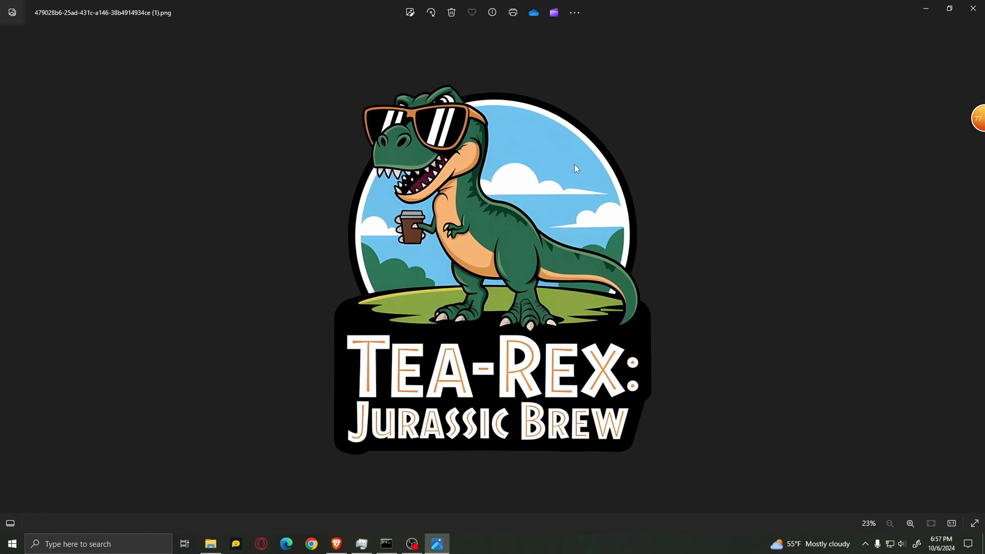
scroll(411, 145, "up", 1)
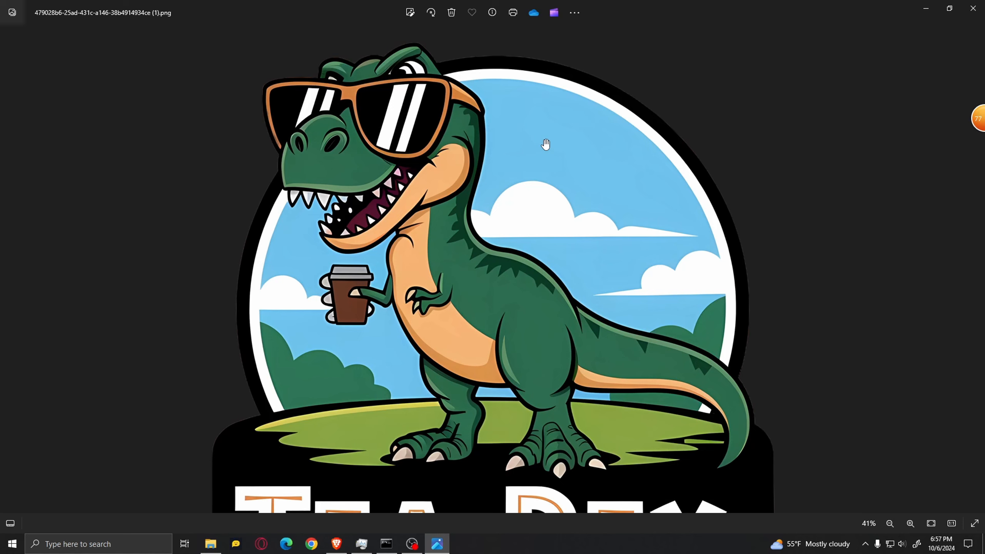
scroll(543, 171, "down", 3)
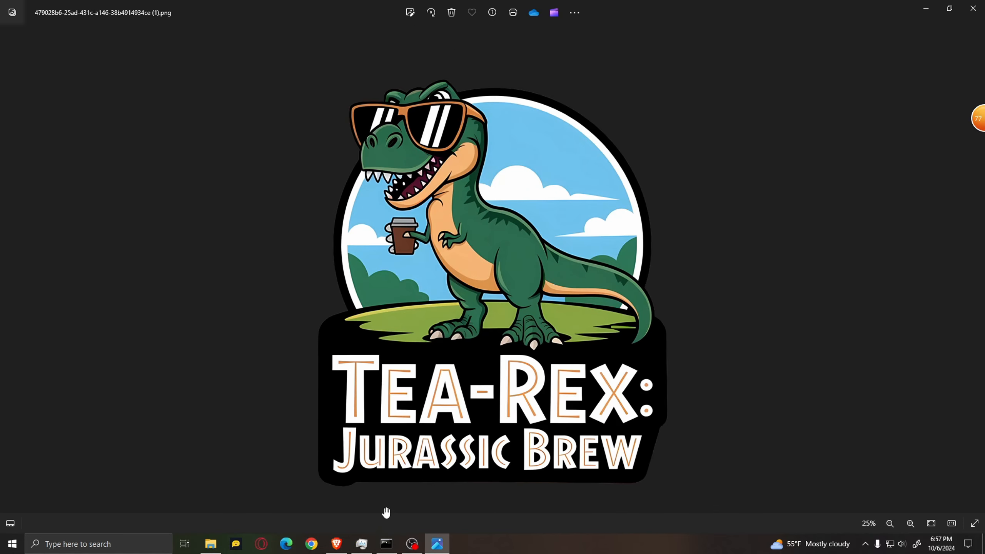
Return to the T-Rex design in Ideogram and try to generate from its prompt again
left_click(341, 547)
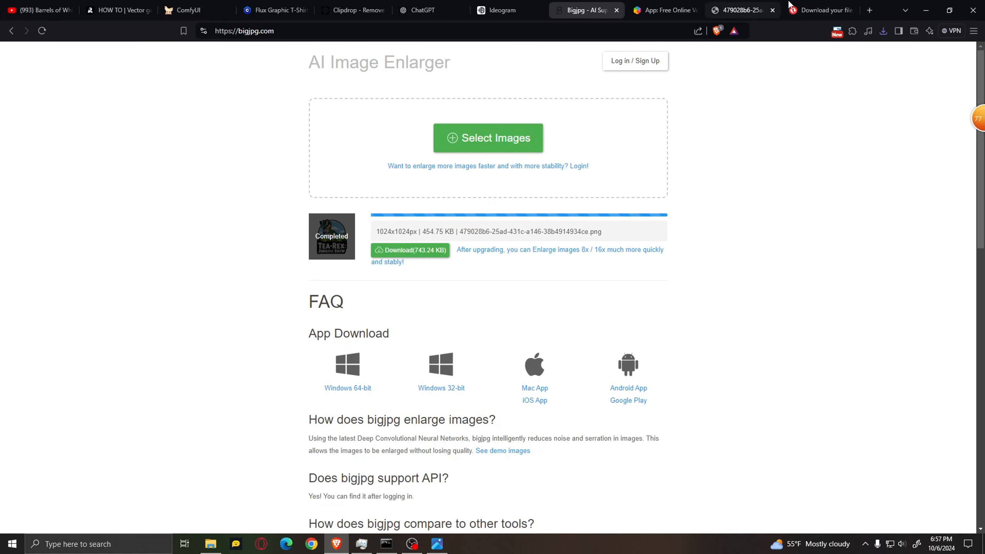
left_click(502, 10)
left_click(761, 100)
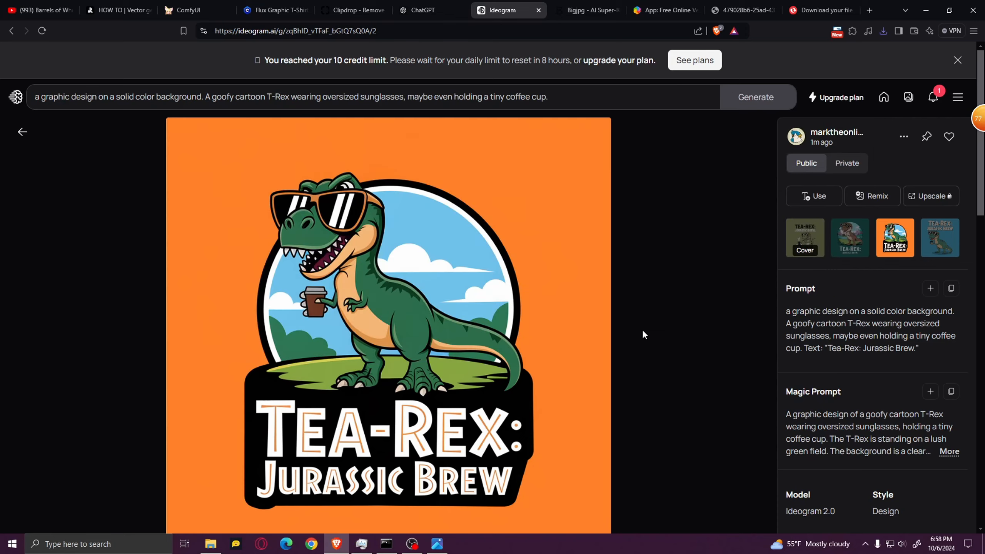
Switch to ComfyUI and look over the coffee mug workflow's loader, text encoder and sampler nodes
left_click_drag(438, 262, 607, 260)
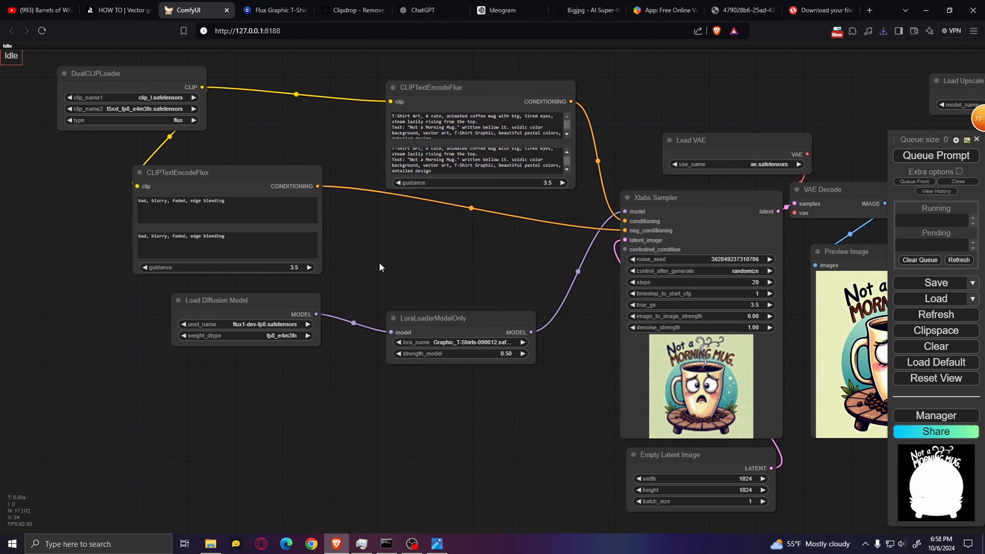
left_click_drag(377, 227, 378, 261)
scroll(378, 261, "down", 2)
left_click_drag(482, 293, 389, 277)
scroll(328, 242, "down", 3)
scroll(389, 276, "up", 5)
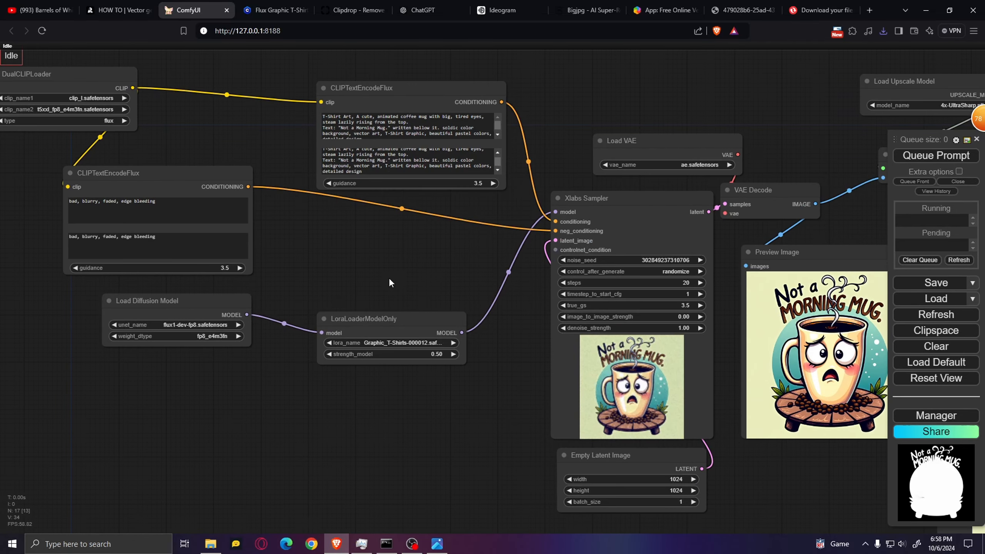
left_click_drag(451, 273, 240, 276)
Examine the Xlabs Sampler node's settings and its connections to the prompt, LoRA and VAE nodes
scroll(359, 204, "up", 7)
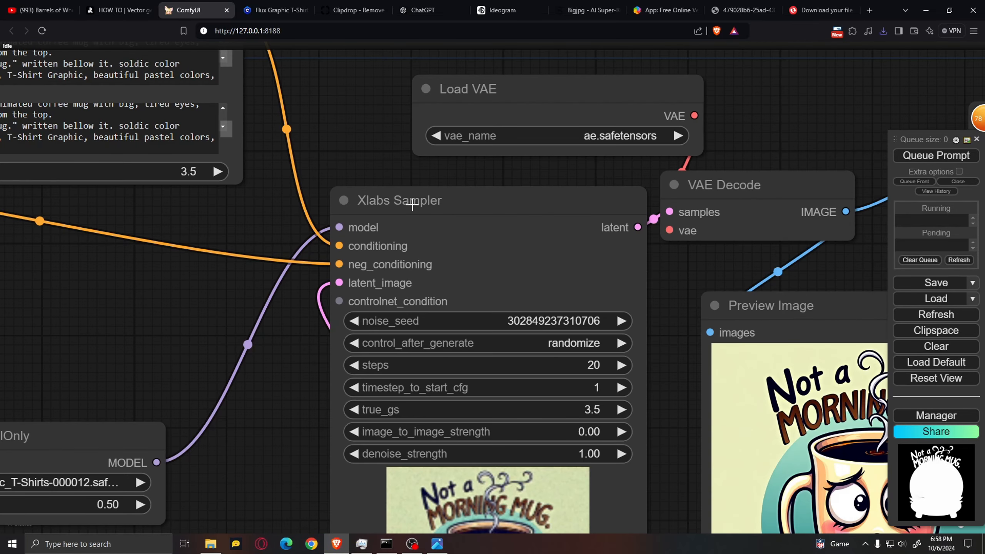
scroll(395, 305, "down", 7)
scroll(419, 280, "up", 2)
scroll(421, 284, "up", 5)
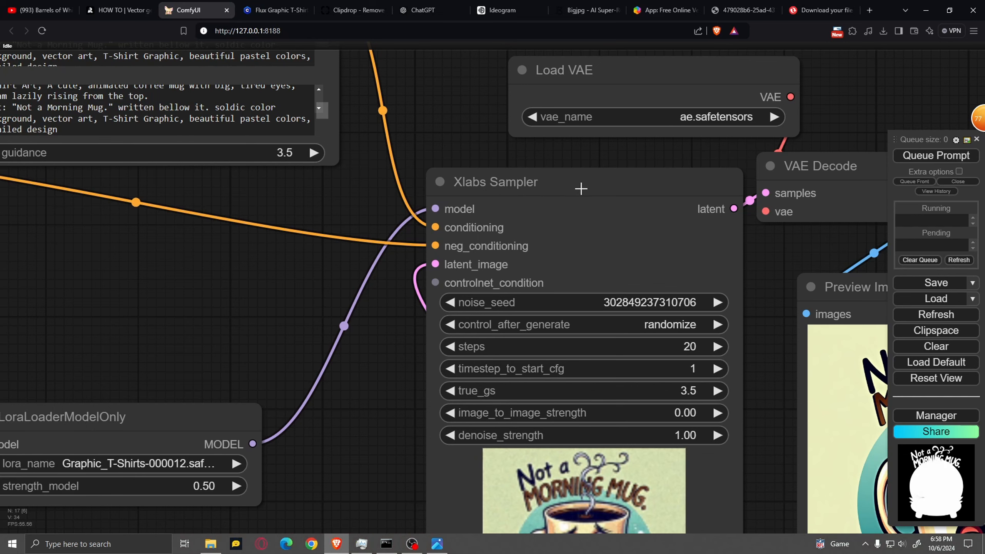
scroll(508, 279, "down", 5)
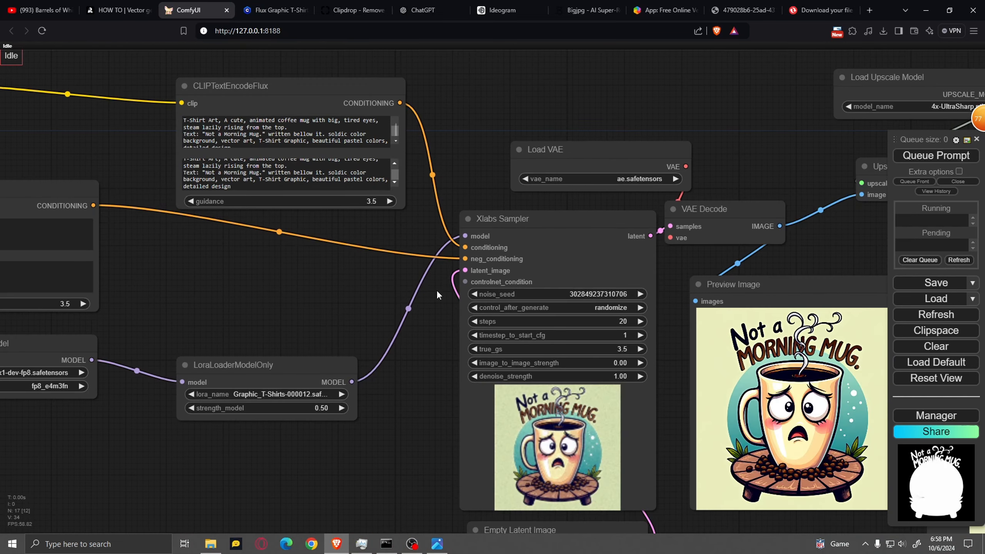
scroll(437, 297, "up", 5)
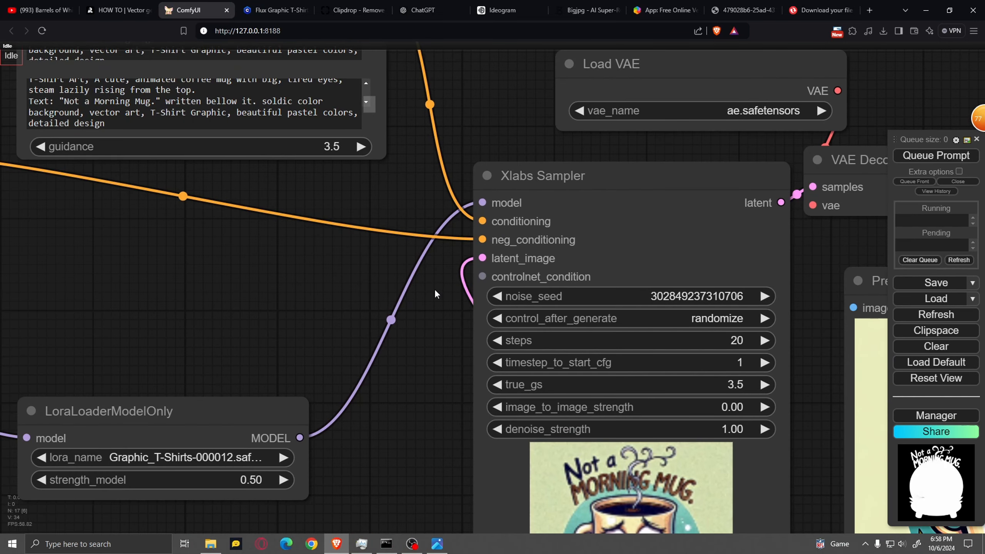
scroll(392, 286, "down", 5)
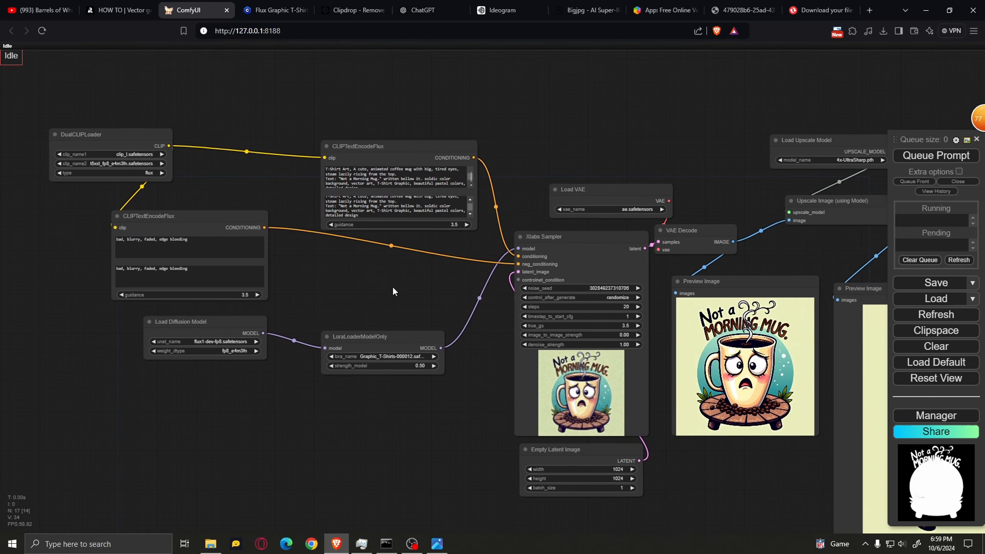
scroll(402, 284, "up", 1)
left_click_drag(367, 279, 412, 266)
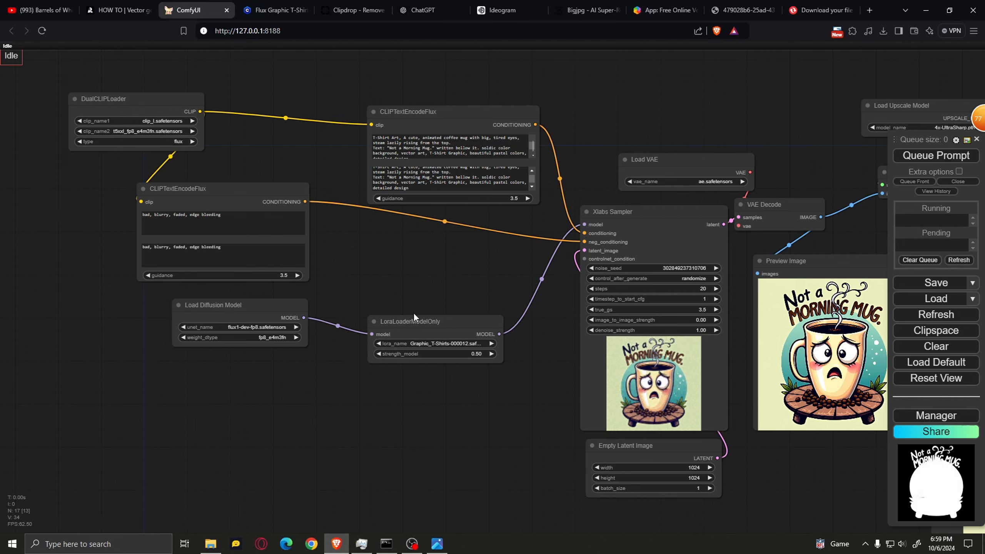
Examine the LoraLoaderModelOnly node's list of LoRA files and the Flux Graphic T-Shirt Designs page on Civitai, and return to ComfyUI
left_click_drag(549, 350, 473, 332)
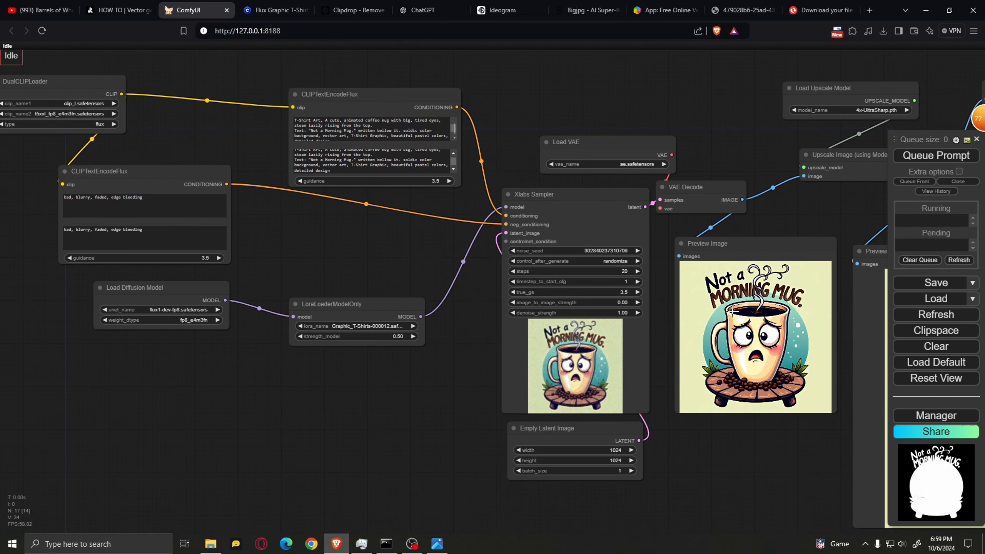
scroll(373, 383, "up", 2)
scroll(388, 380, "up", 5)
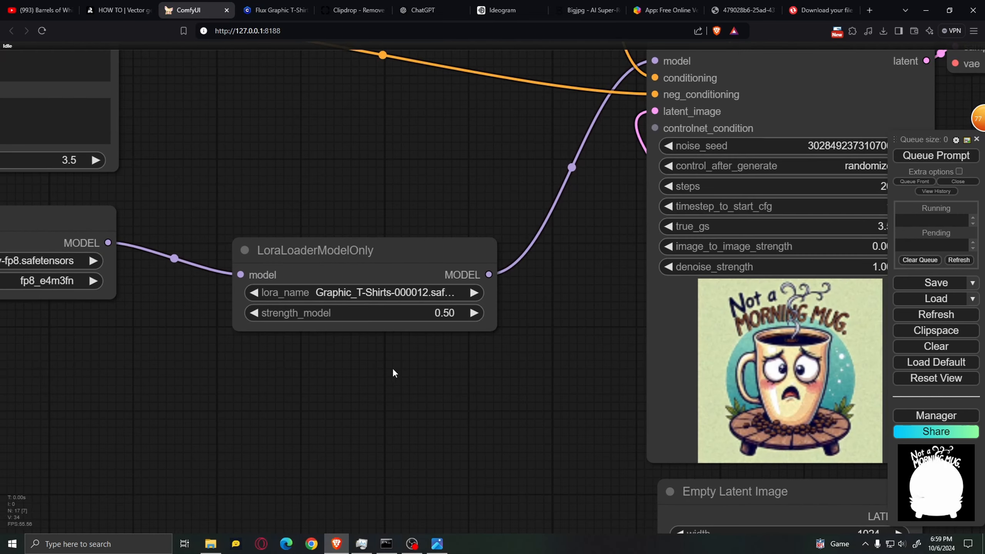
scroll(557, 297, "down", 6)
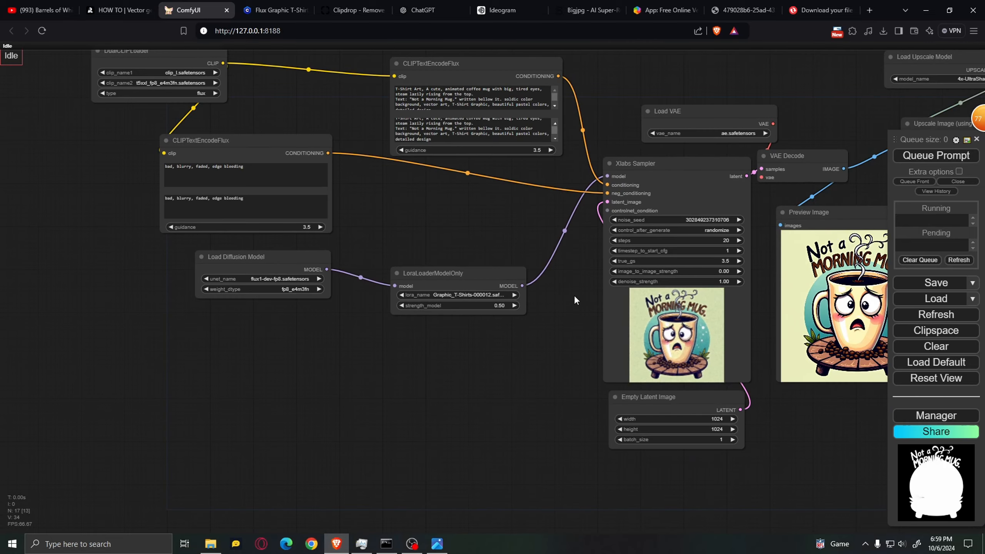
scroll(504, 301, "up", 5)
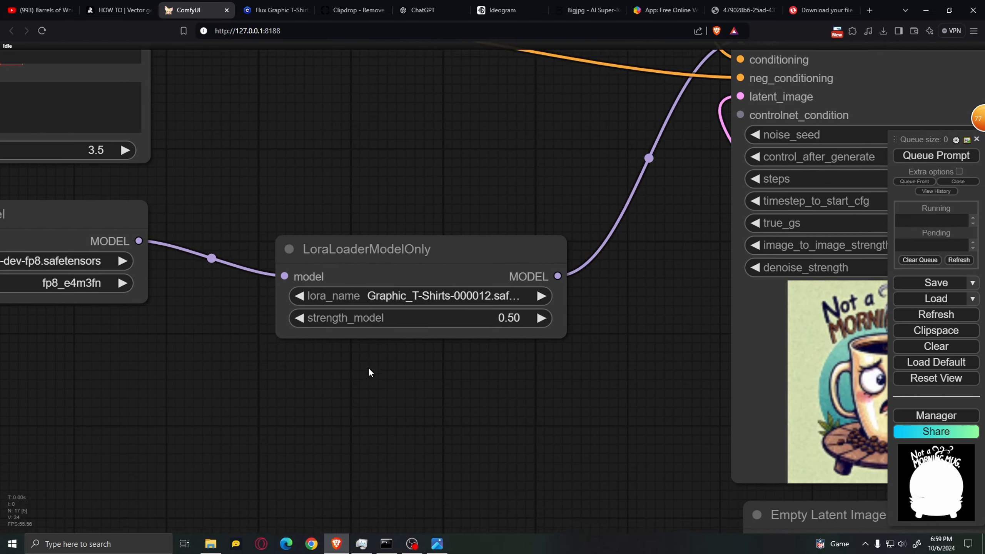
left_click(431, 324)
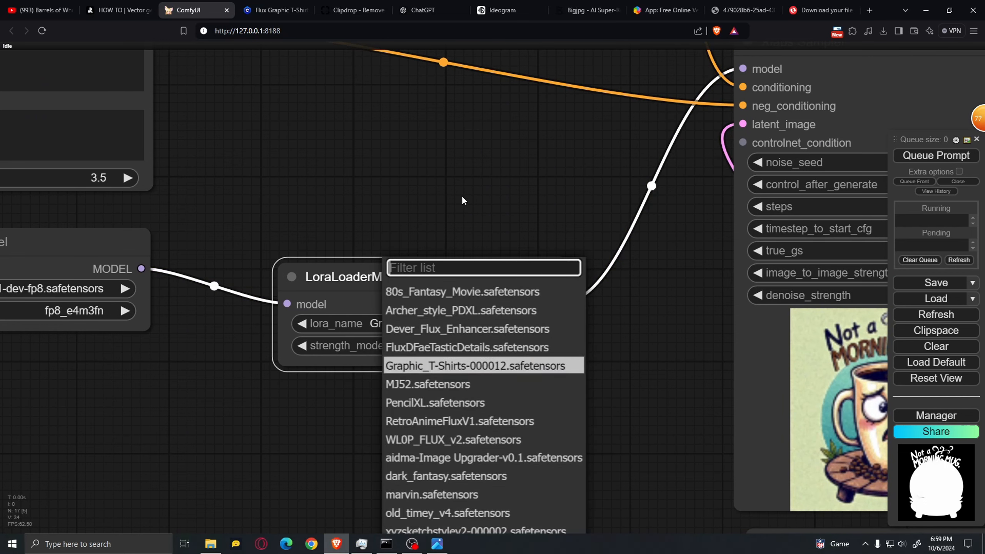
left_click(288, 5)
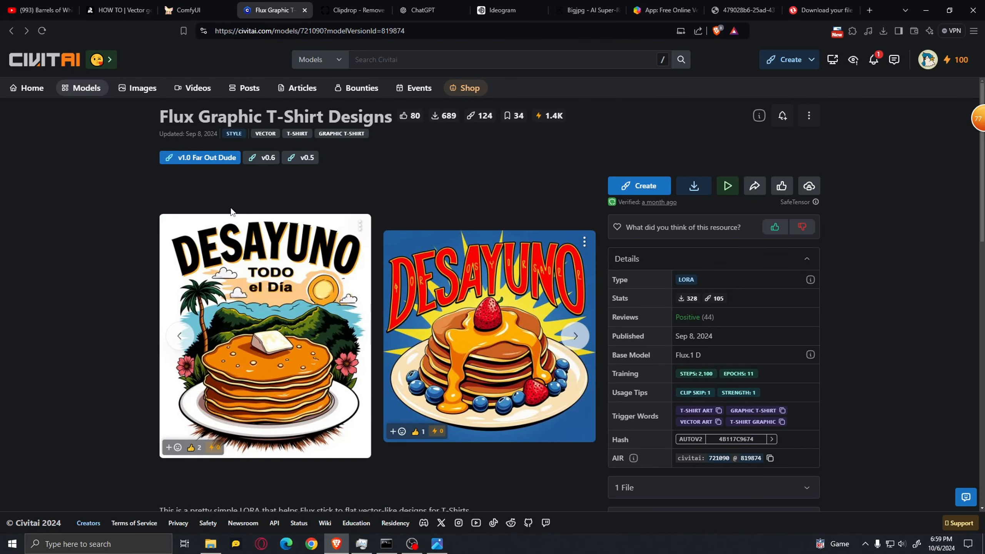
left_click(194, 9)
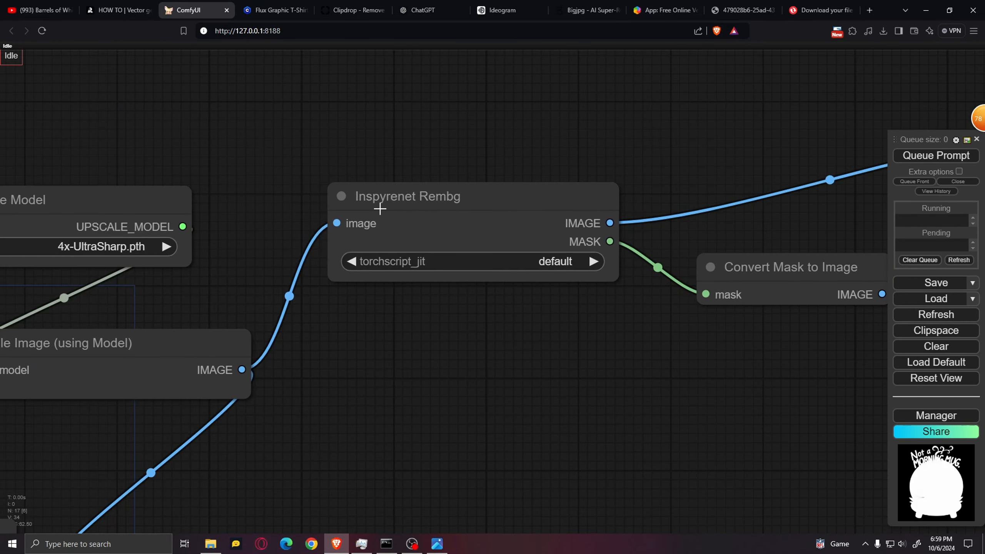
Look at the Inspyrenet Rembg node and the ComfyUI Manager's options for installing missing custom nodes, and close the manager
left_click(485, 203)
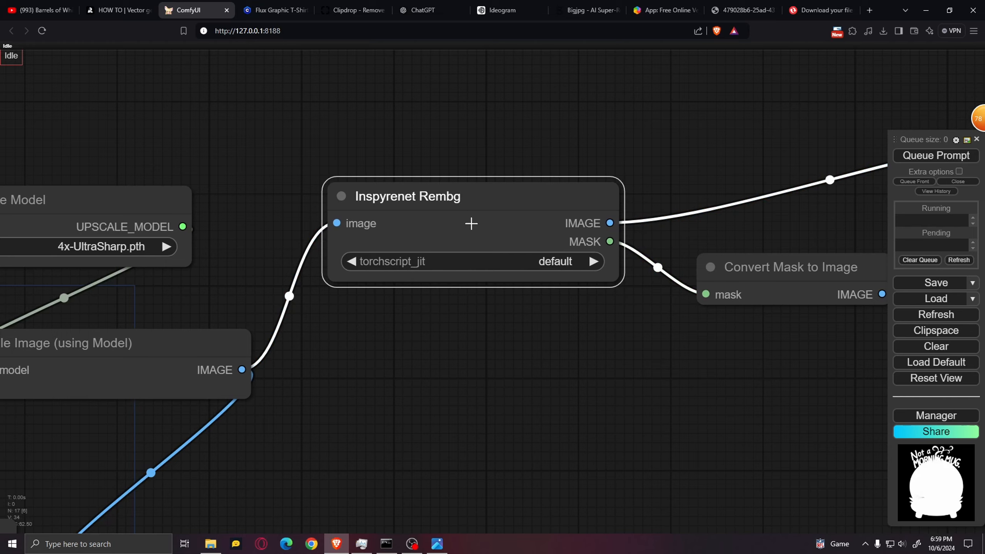
scroll(600, 301, "down", 3)
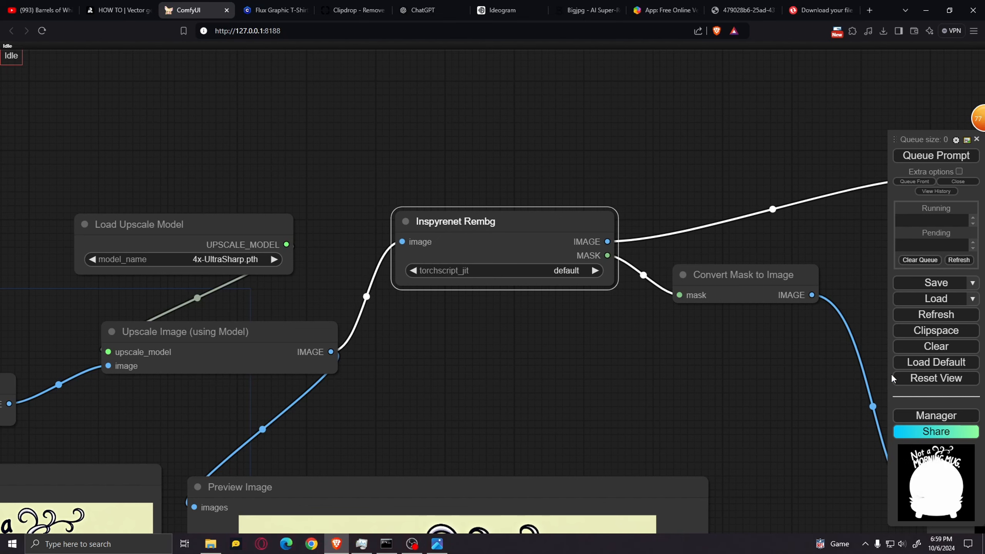
left_click(935, 415)
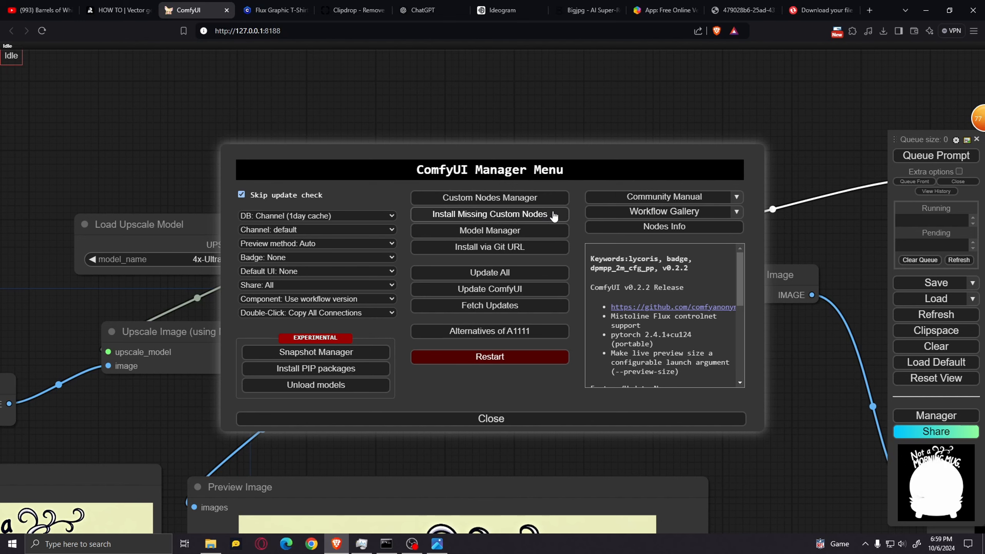
left_click(497, 417)
Examine how the upscale nodes feed the Inspyrenet Rembg background removal node
scroll(498, 380, "down", 4)
left_click_drag(498, 380, 635, 302)
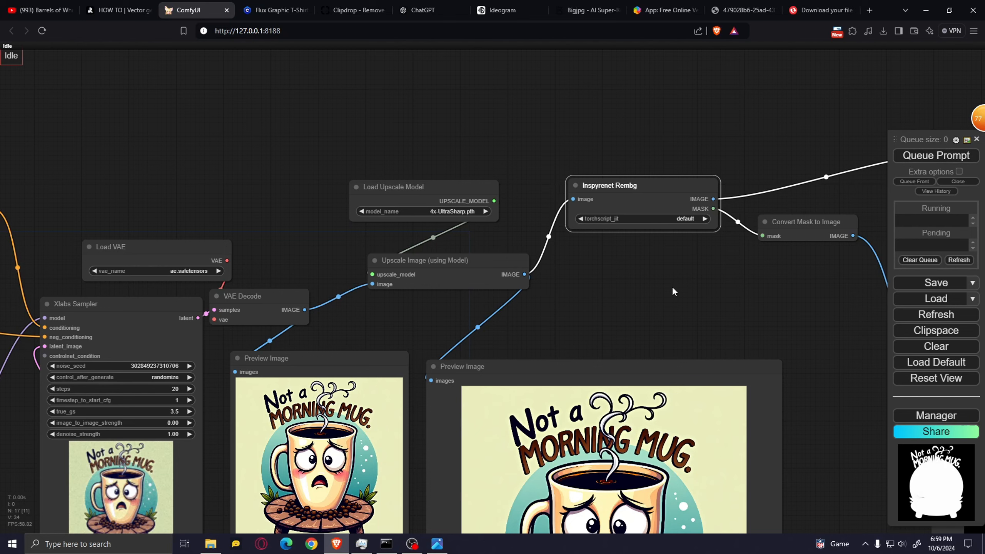
scroll(663, 296, "up", 3)
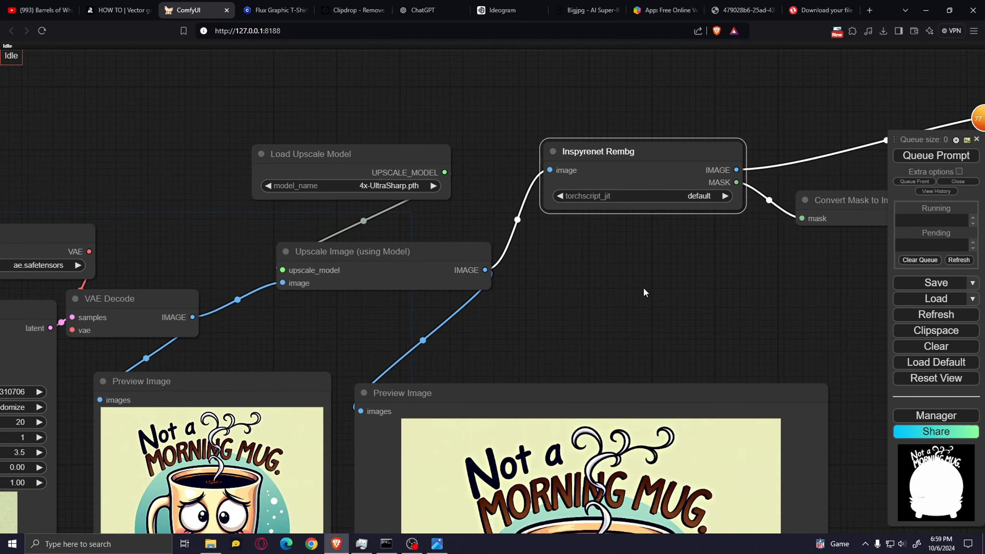
scroll(679, 255, "up", 7)
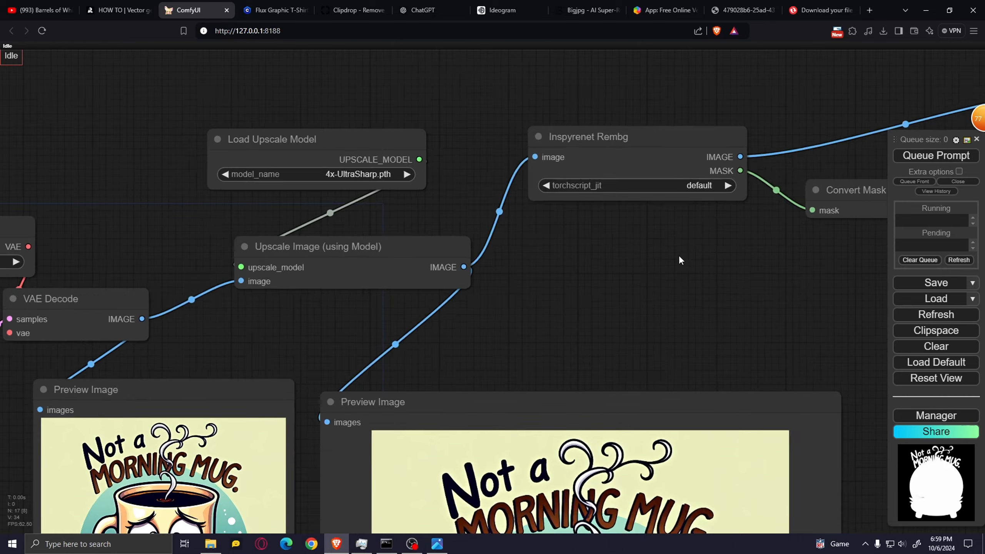
left_click(478, 257)
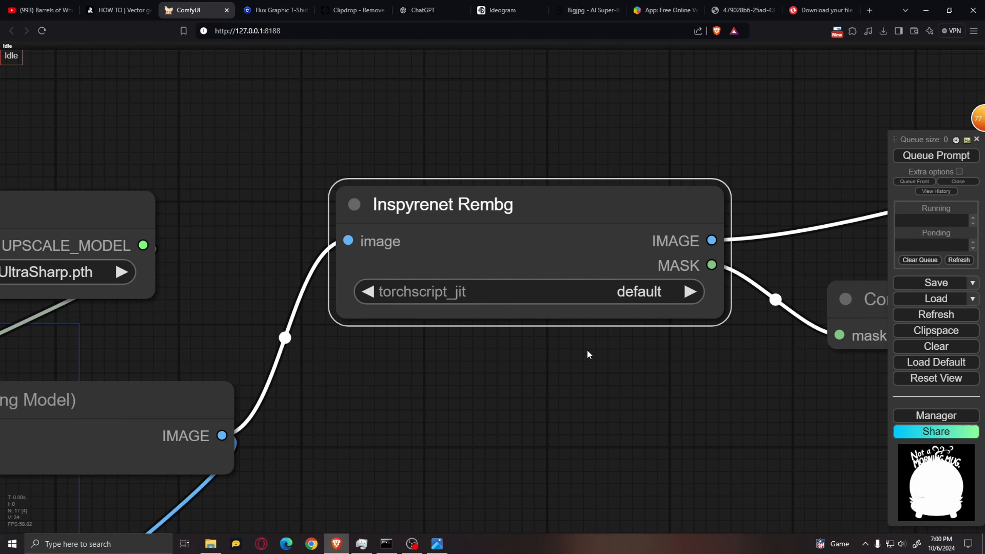
scroll(586, 350, "down", 6)
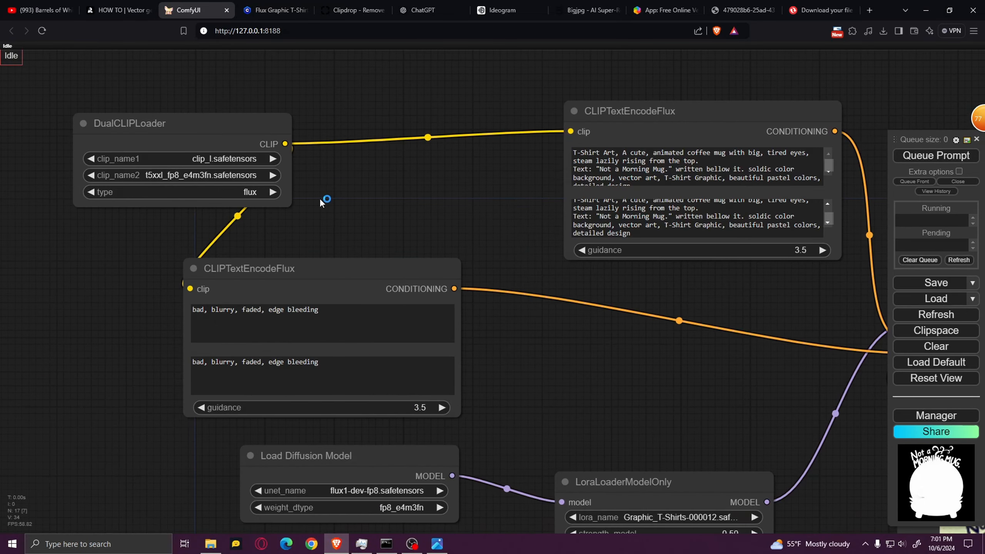
Examine the DualCLIPLoader node's two CLIP model files and its type setting
scroll(321, 202, "up", 2)
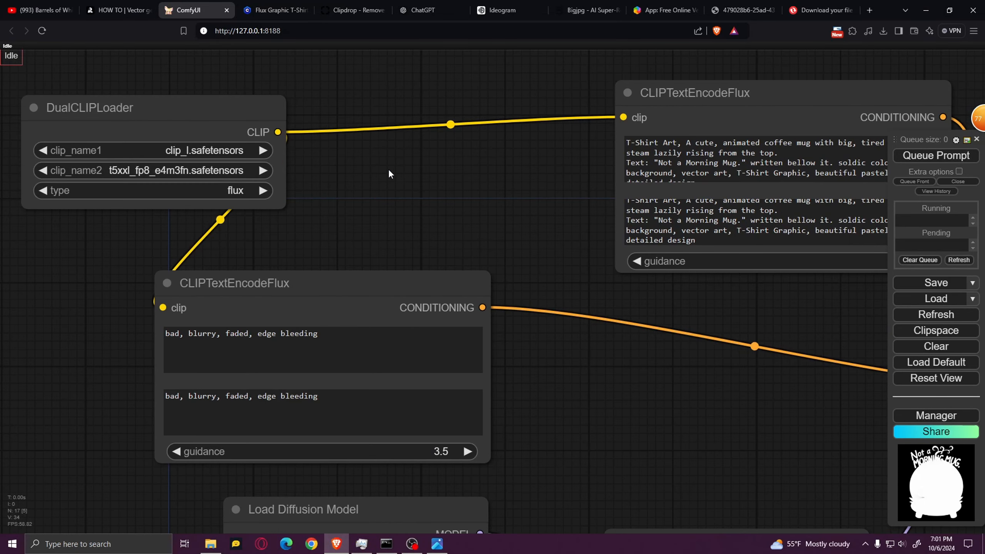
left_click_drag(389, 173, 620, 182)
scroll(567, 182, "up", 3)
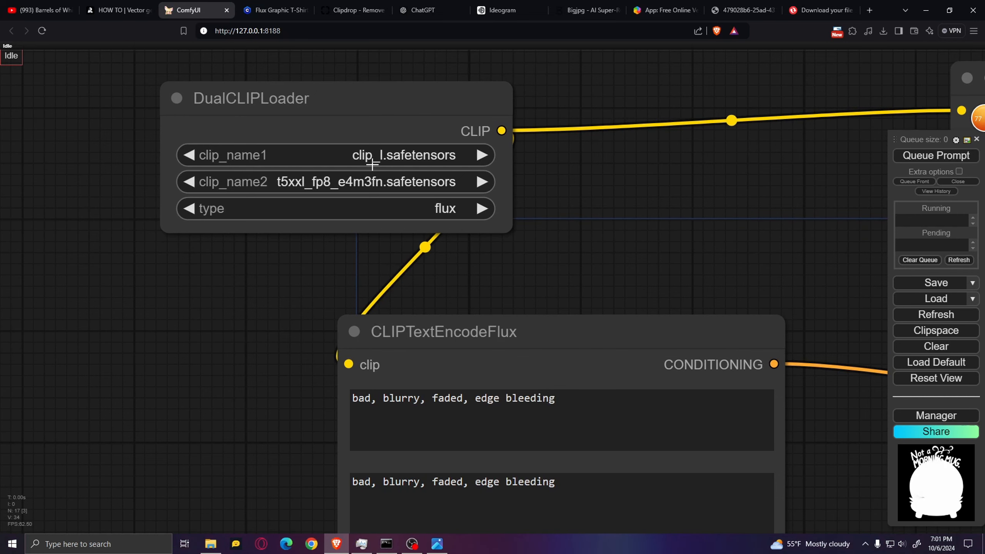
left_click_drag(358, 175, 387, 187)
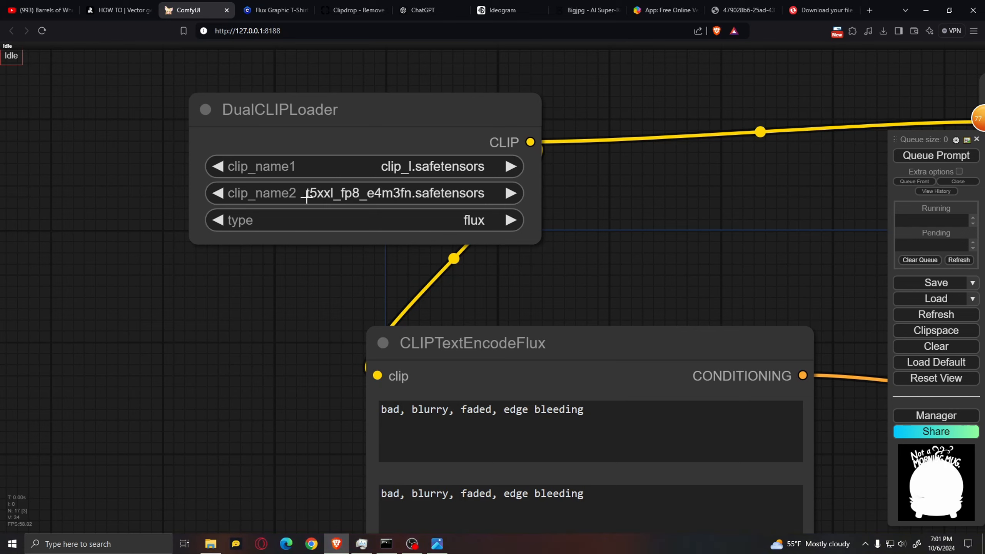
left_click(381, 190)
left_click(428, 235)
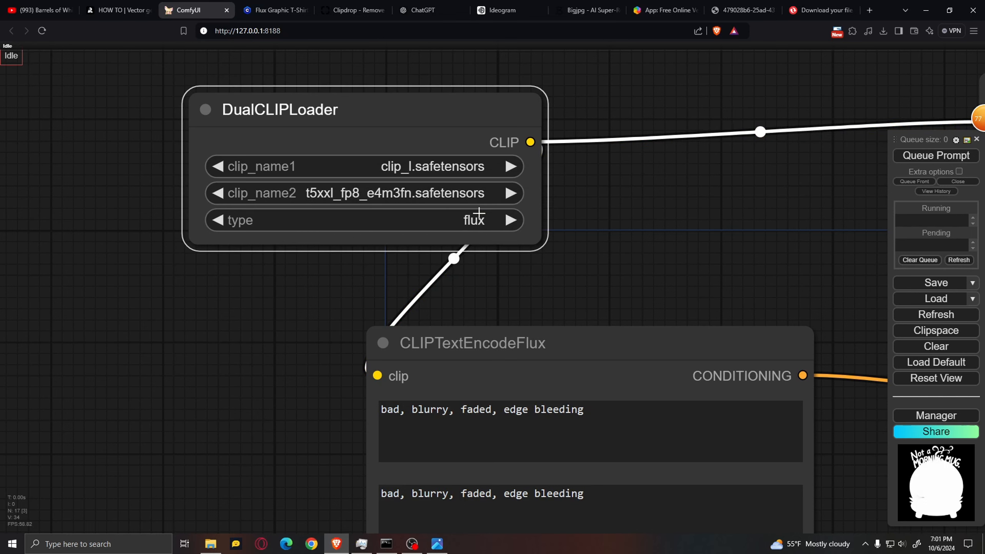
Review the available models in the Load Diffusion Model node and select flux1-dev-fp8.safetensors
scroll(480, 214, "down", 6)
left_click_drag(593, 243, 298, 50)
scroll(307, 335, "up", 4)
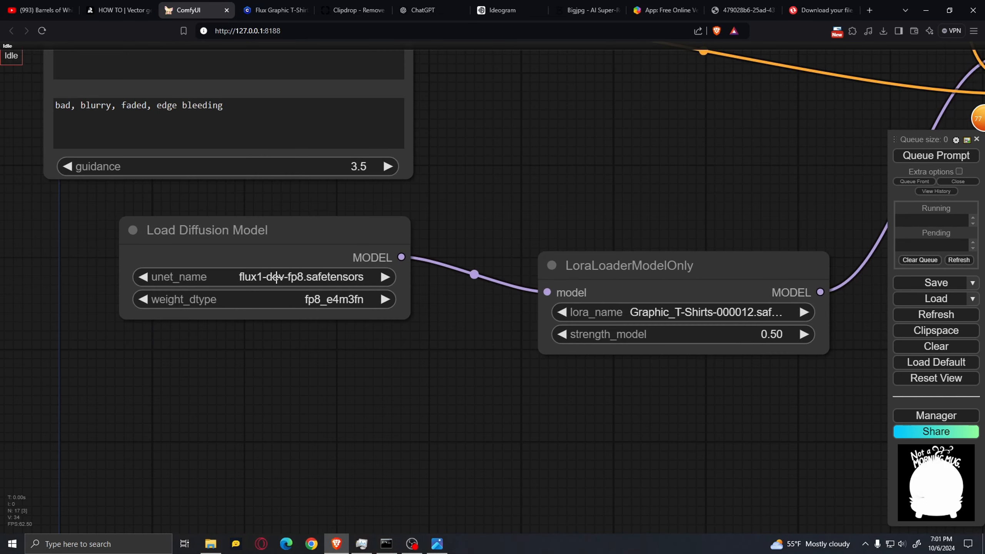
left_click(292, 276)
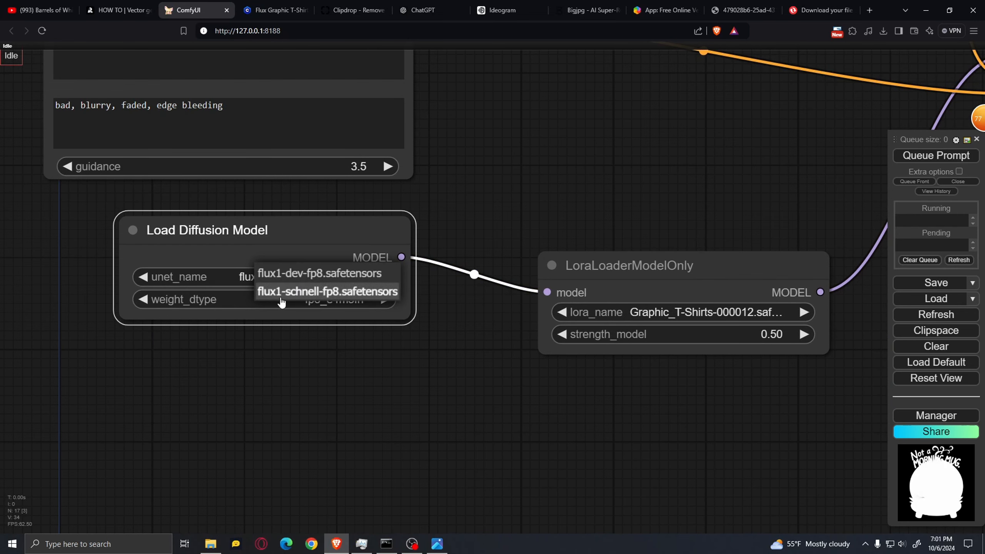
left_click(338, 274)
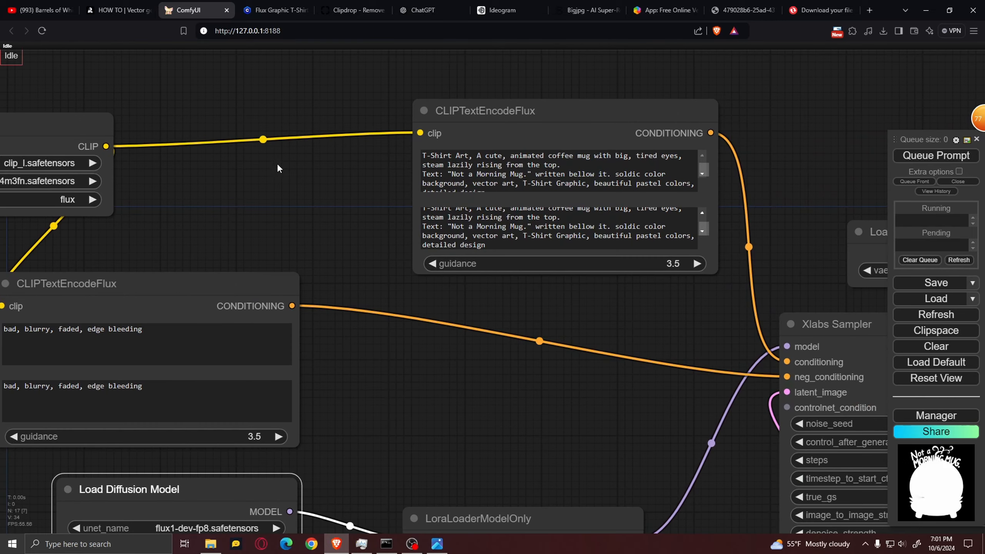
Move the CLIPTextEncodeFlux node holding the coffee mug prompt slightly upward
left_click_drag(287, 178, 146, 194)
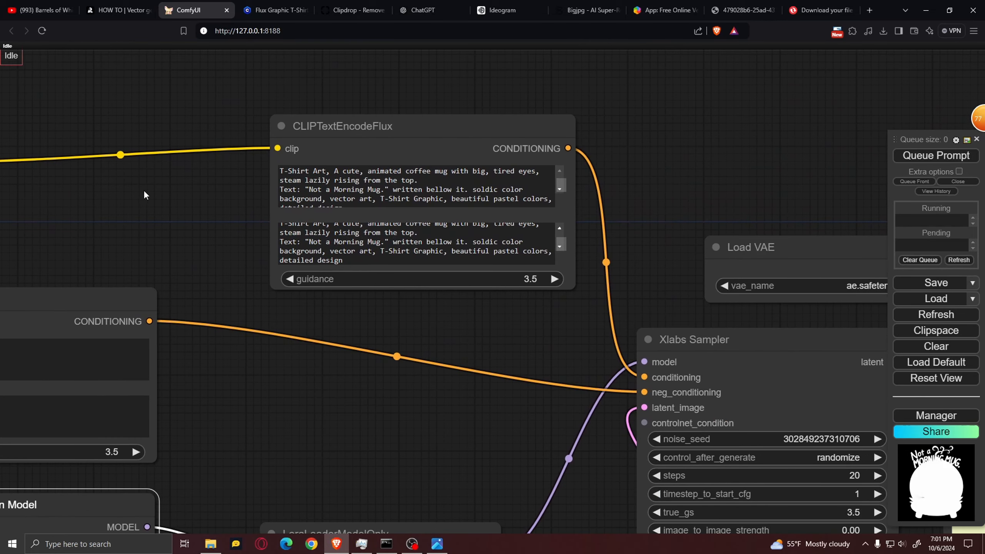
left_click(430, 105)
left_click_drag(430, 105, 427, 113)
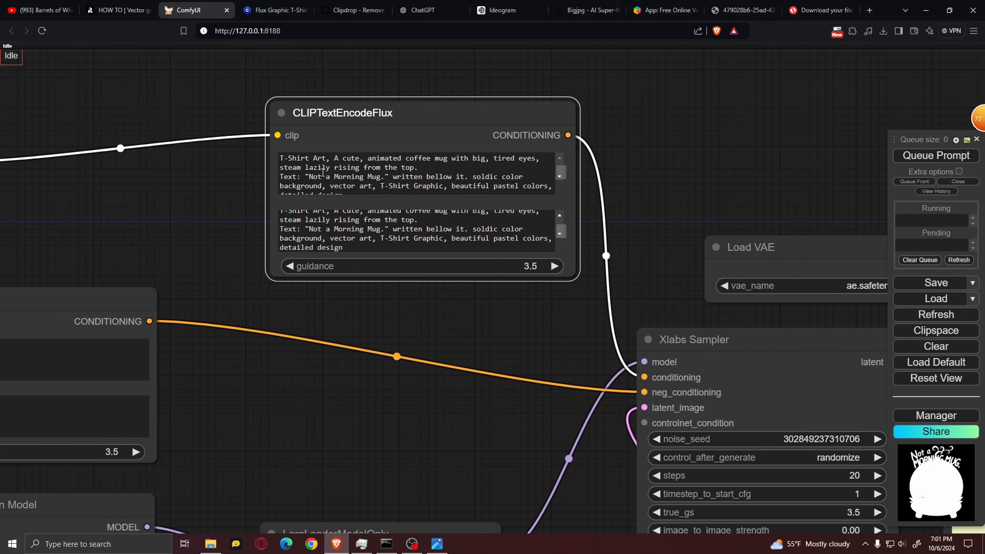
Check the trigger words on the Flux Graphic T-Shirt Designs page in Civitai and return to ComfyUI
left_click(277, 10)
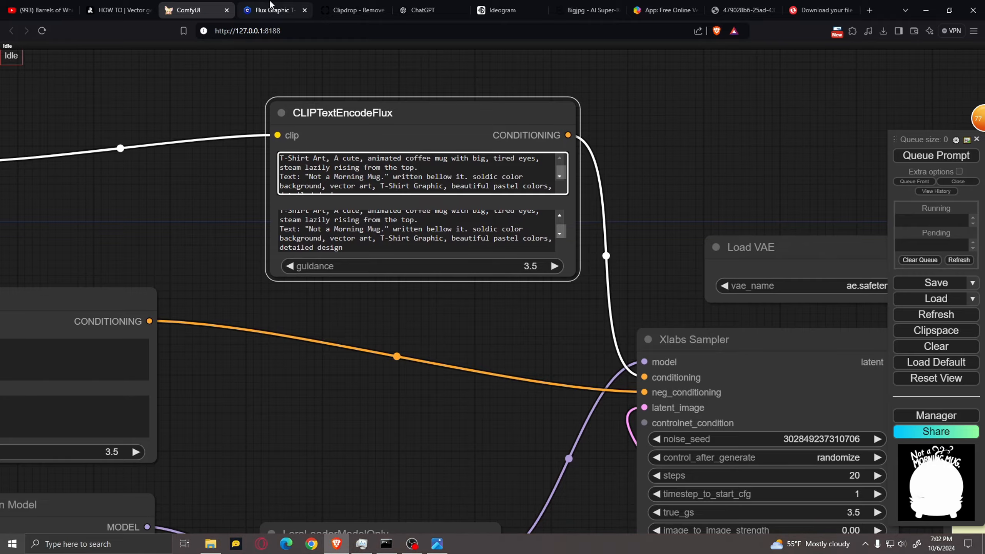
scroll(784, 369, "down", 3)
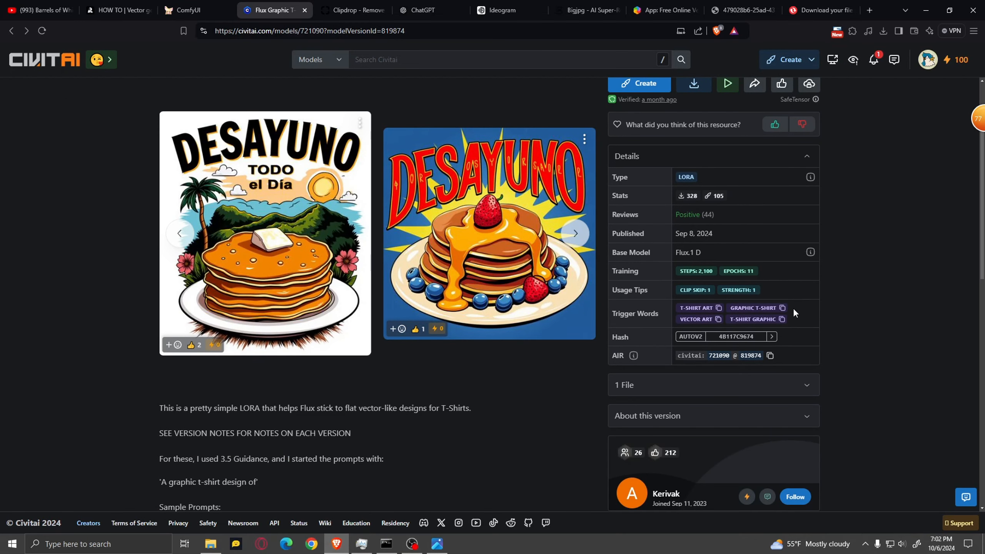
key("ctrl+shift+Tab")
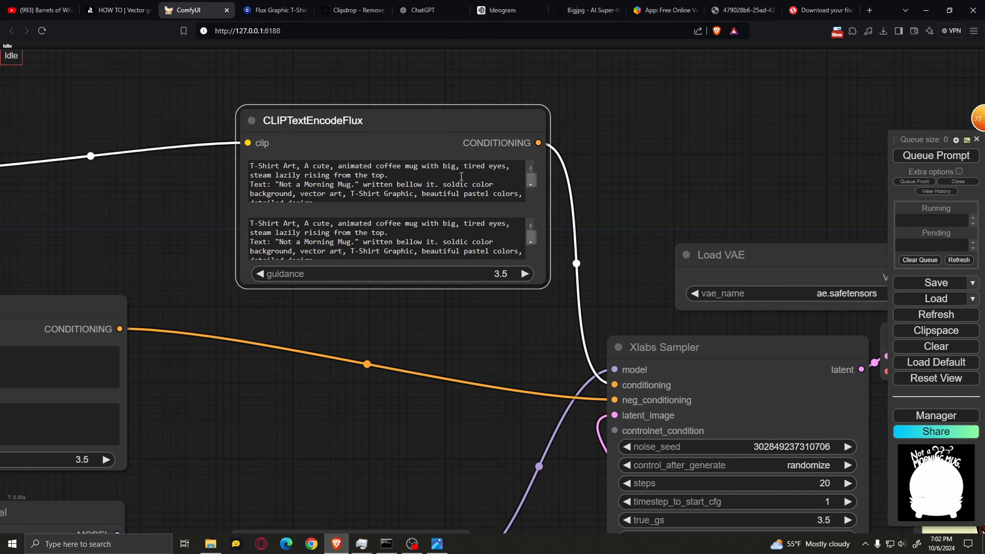
Switch to ChatGPT, highlight the cartoon coffee mug design prompt with its "Not a Morning Mug." text, and return to ComfyUI
key("ctrl+6")
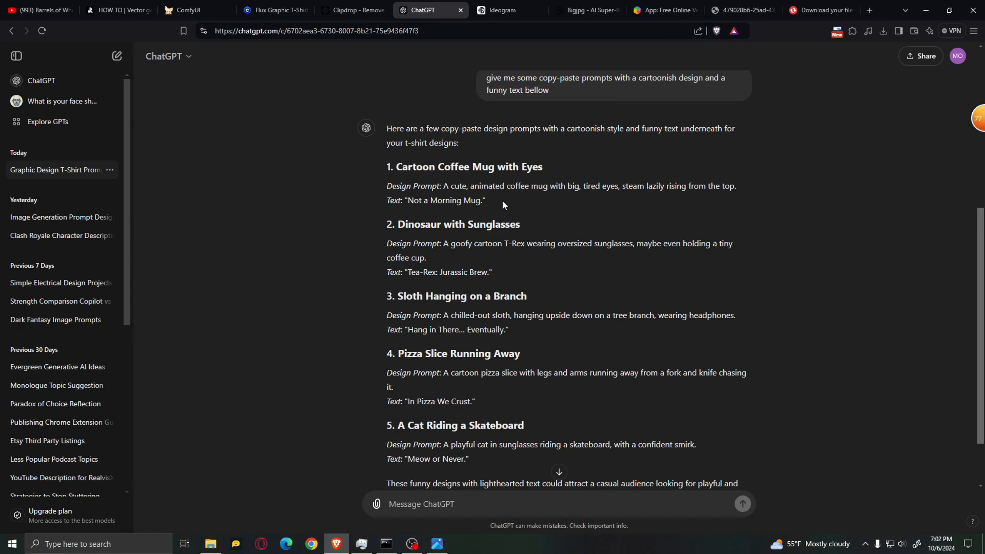
left_click_drag(501, 200, 445, 188)
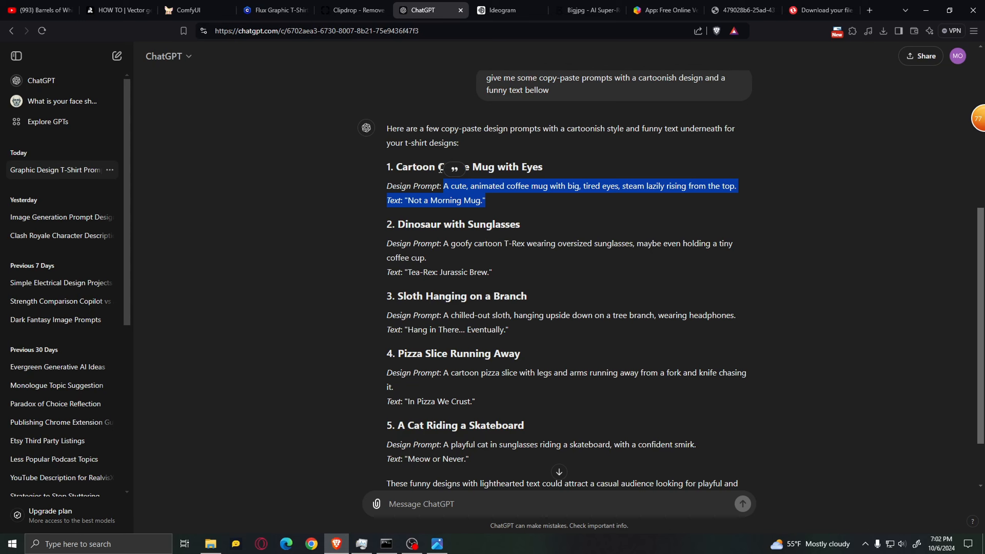
left_click(186, 5)
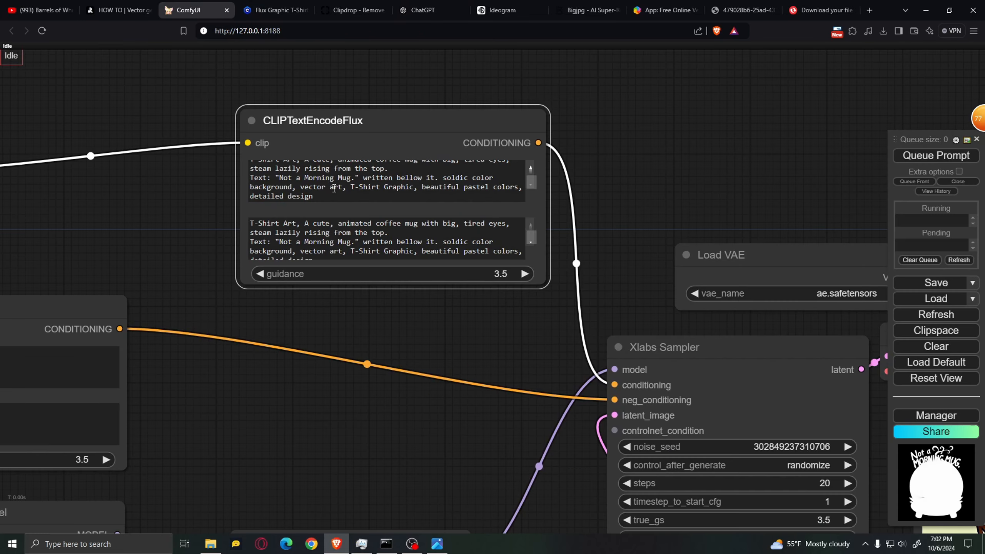
Highlight the full coffee mug prompt in the CLIPTextEncodeFlux node and look over its second text box
left_click(400, 201)
key("ctrl+a")
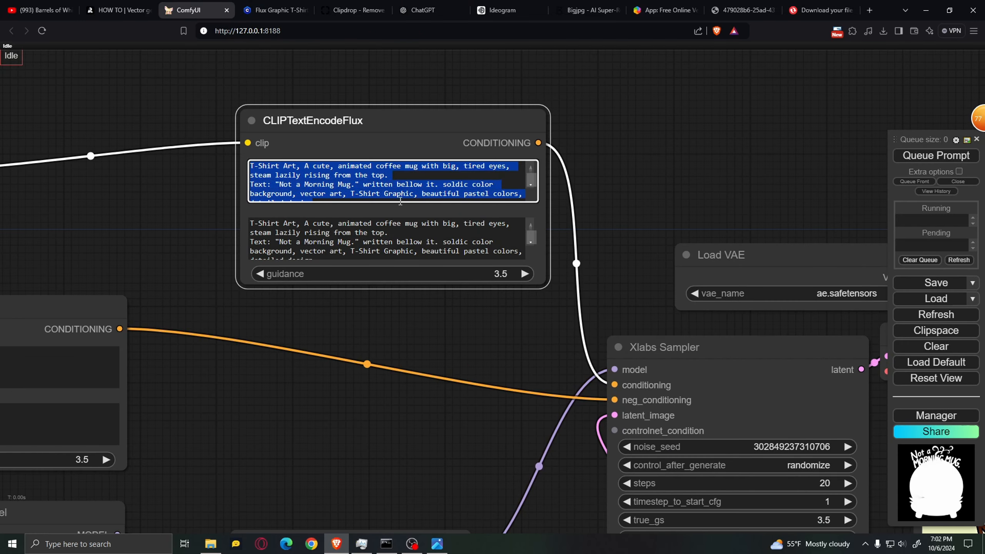
scroll(368, 244, "down", 1)
left_click(367, 237)
left_click(459, 321)
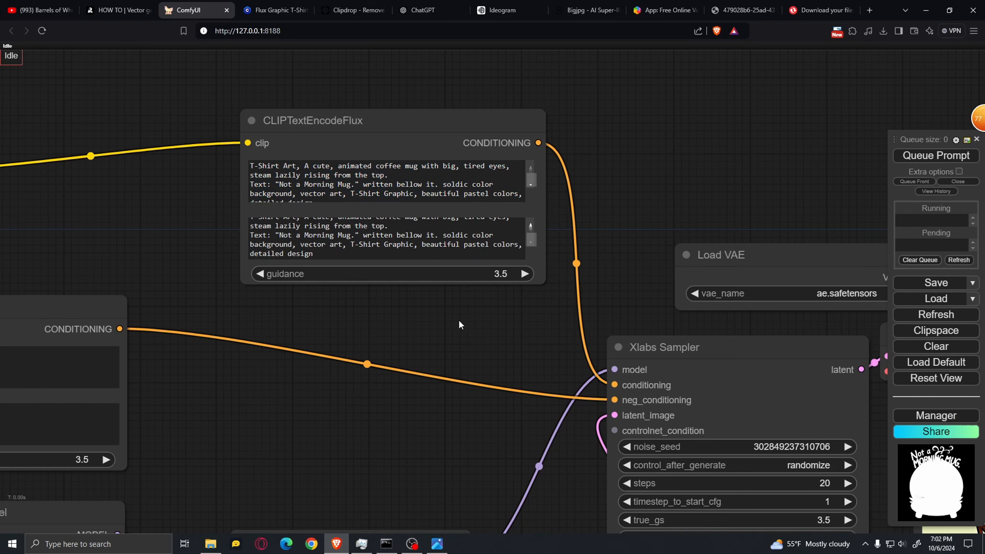
Examine the negative prompt "bad, blurry, faded, edge bleeding" in the other CLIPTextEncodeFlux node
scroll(458, 322, "down", 2)
scroll(256, 404, "up", 3)
left_click_drag(256, 403, 646, 352)
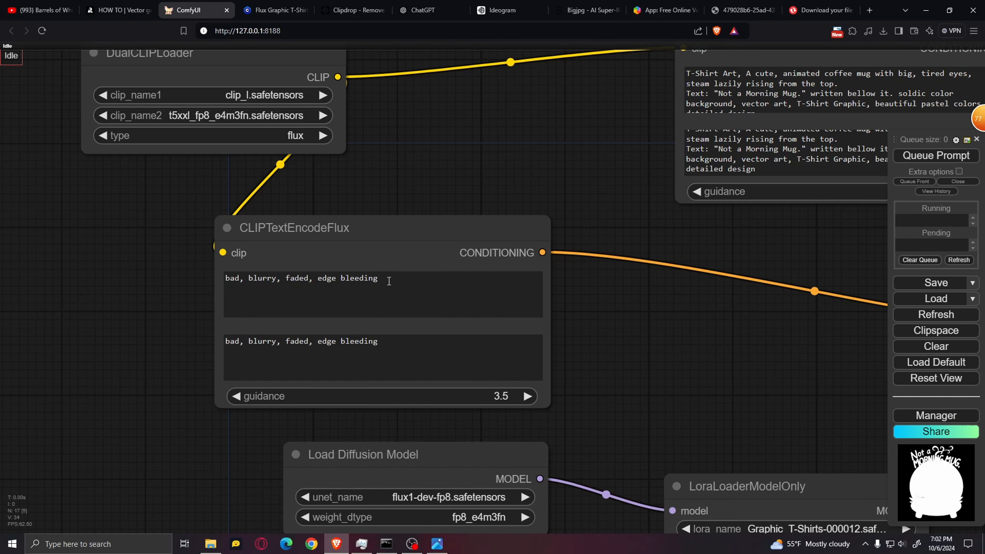
Examine the Empty Latent Image node's size settings and the Load Upscale Model and Upscale Image nodes
scroll(705, 320, "down", 2)
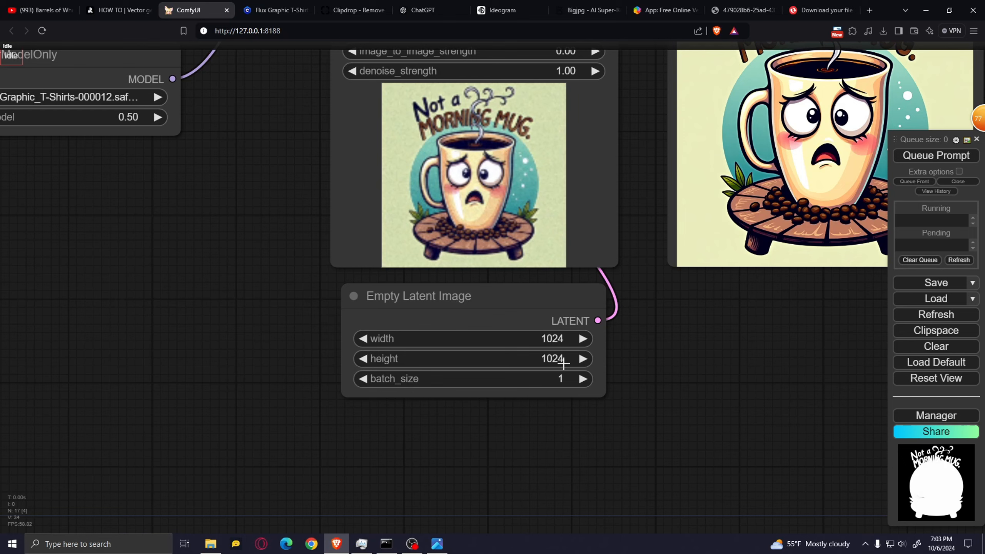
left_click_drag(686, 322, 604, 349)
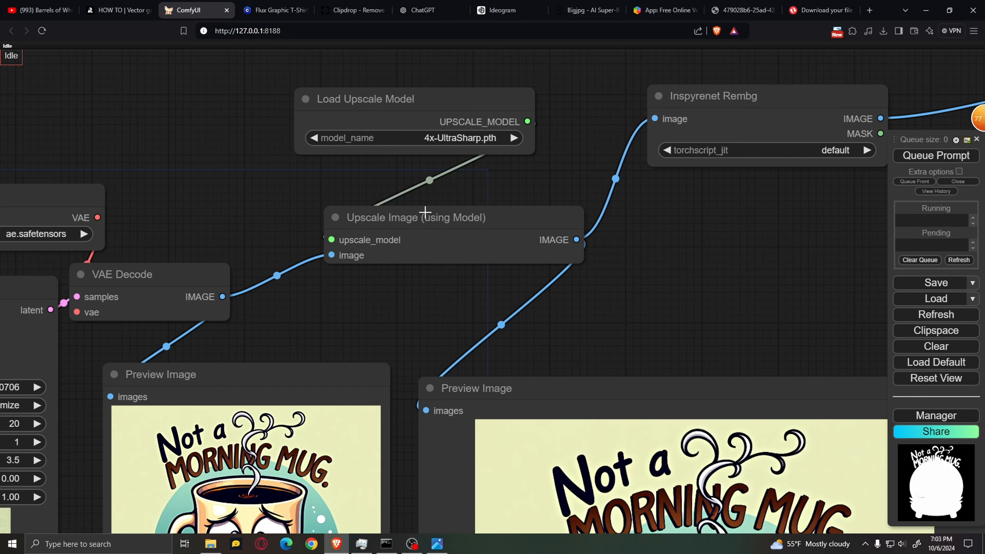
Choose 4x-UltraSharp.pth in the Load Upscale Model node and search the Model Manager for "upscaler"
left_click(403, 138)
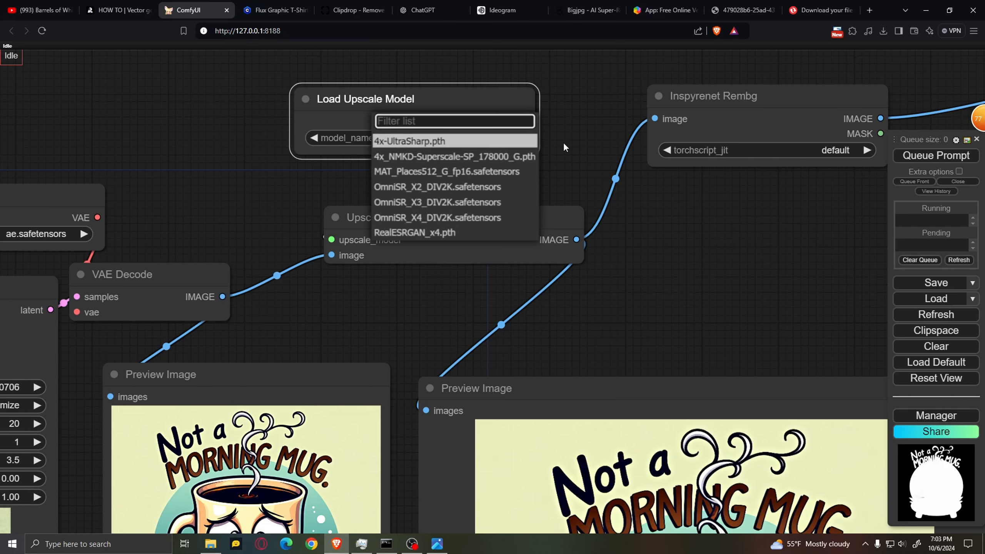
left_click(461, 142)
left_click(935, 415)
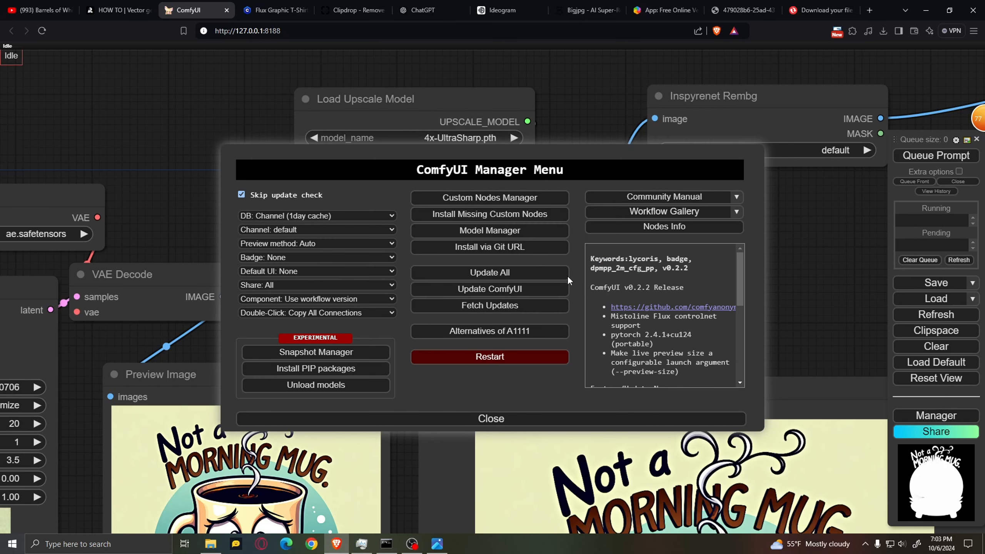
left_click(490, 230)
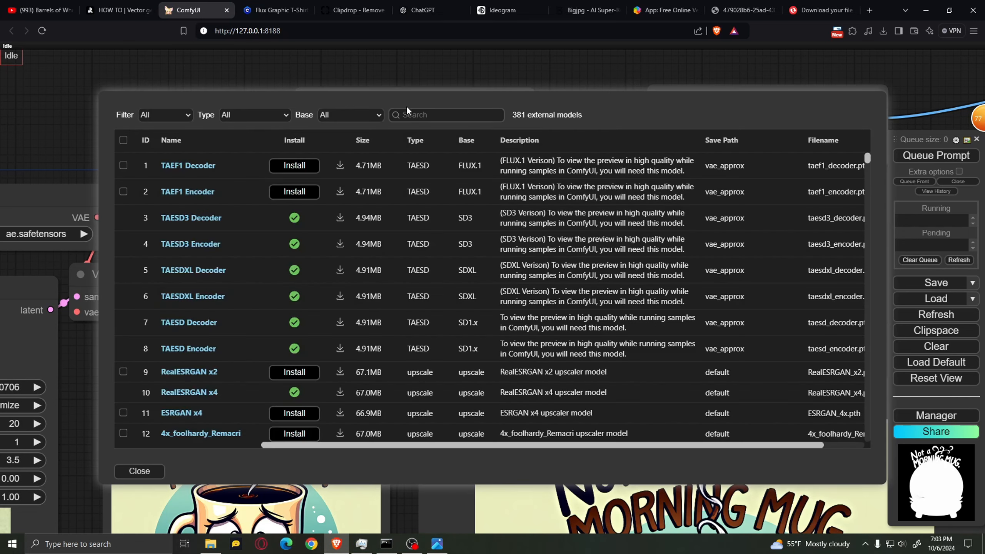
left_click(446, 114)
type("upscaler")
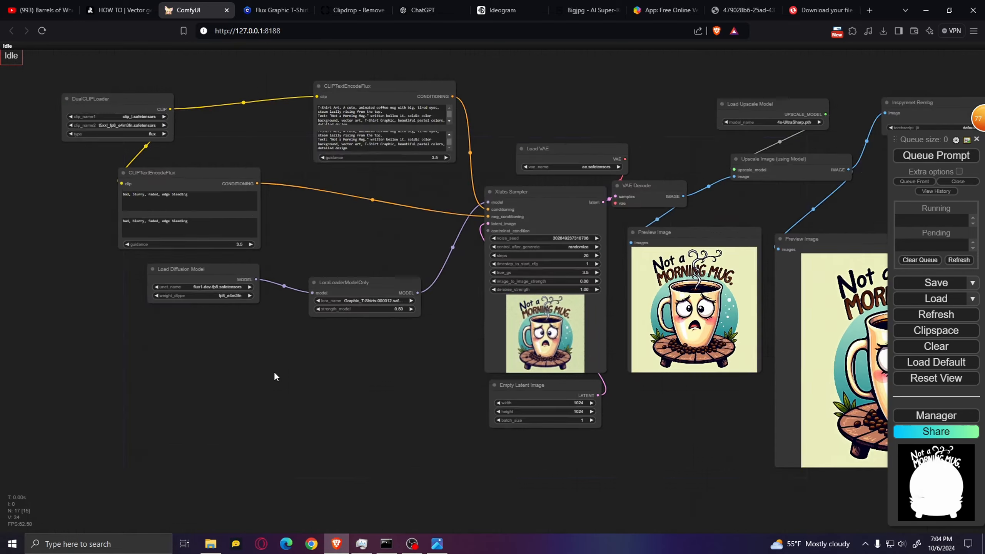
Queue the Flux workflow to generate a new design from the "Not a Morning Mug." coffee mug prompt
scroll(274, 372, "up", 3)
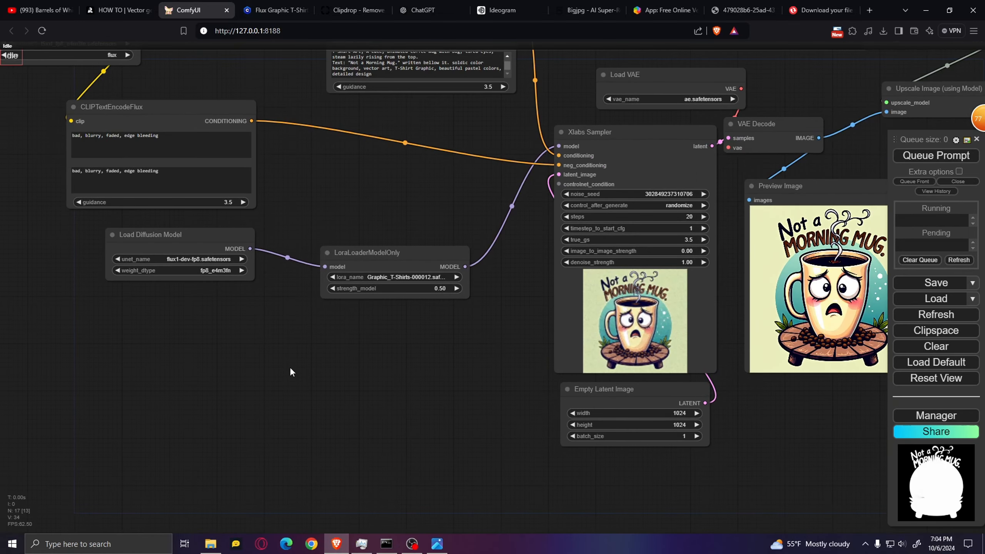
left_click_drag(357, 218, 447, 315)
scroll(447, 318, "up", 2)
left_click_drag(471, 282, 451, 373)
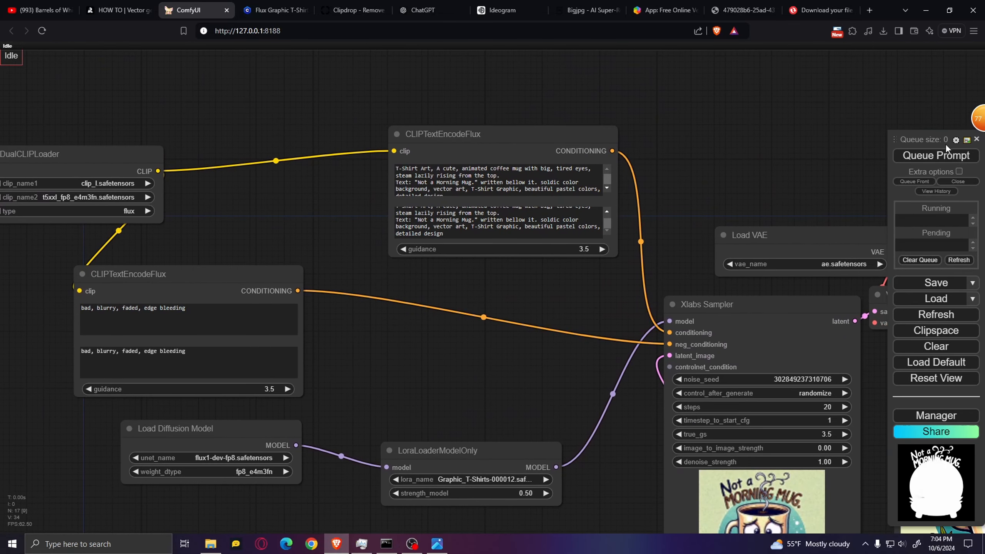
left_click(937, 155)
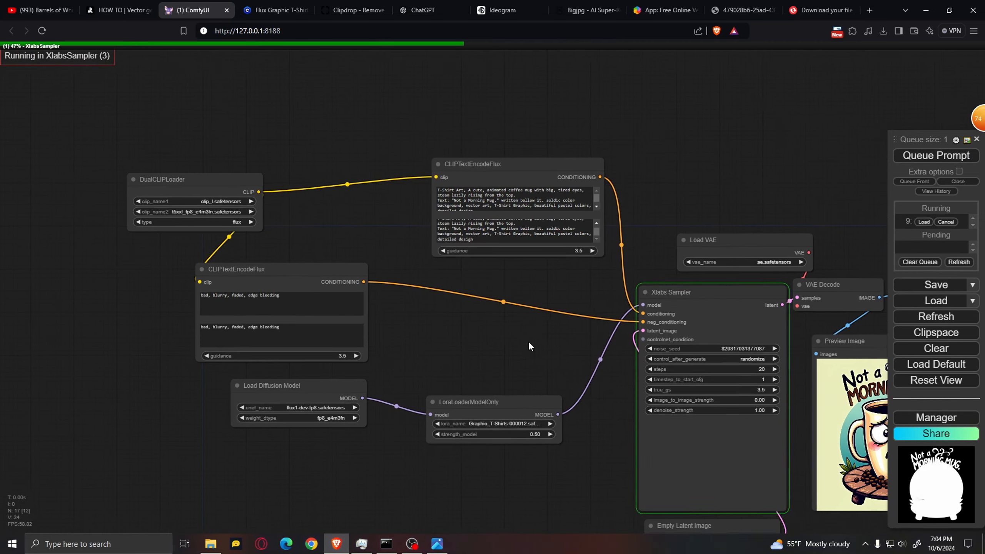
Look over the generated coffee mug design in the original, upscaled and background-removed Preview Image nodes
left_click_drag(528, 341, 512, 313)
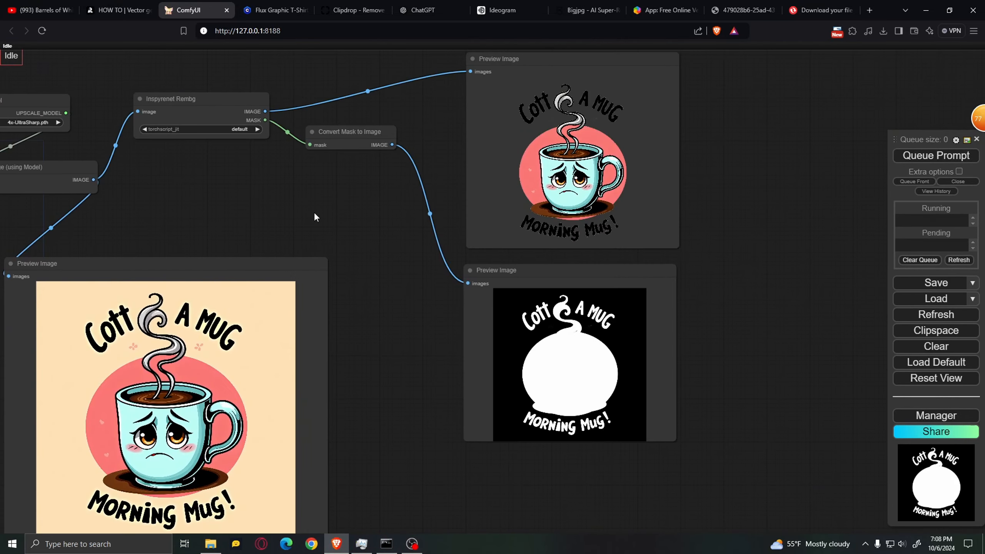
left_click_drag(314, 213, 529, 168)
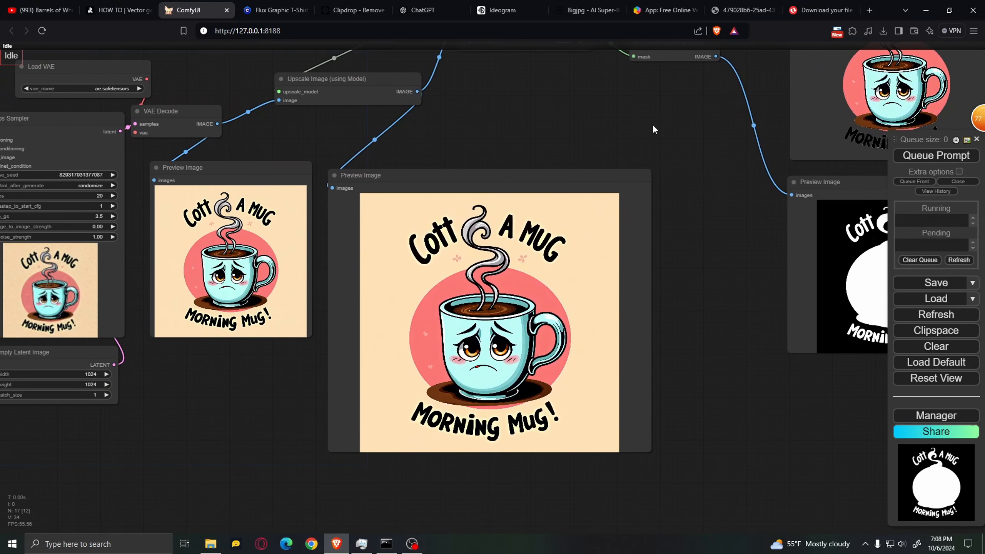
left_click_drag(653, 126, 322, 272)
scroll(585, 233, "up", 11)
scroll(690, 186, "up", 1)
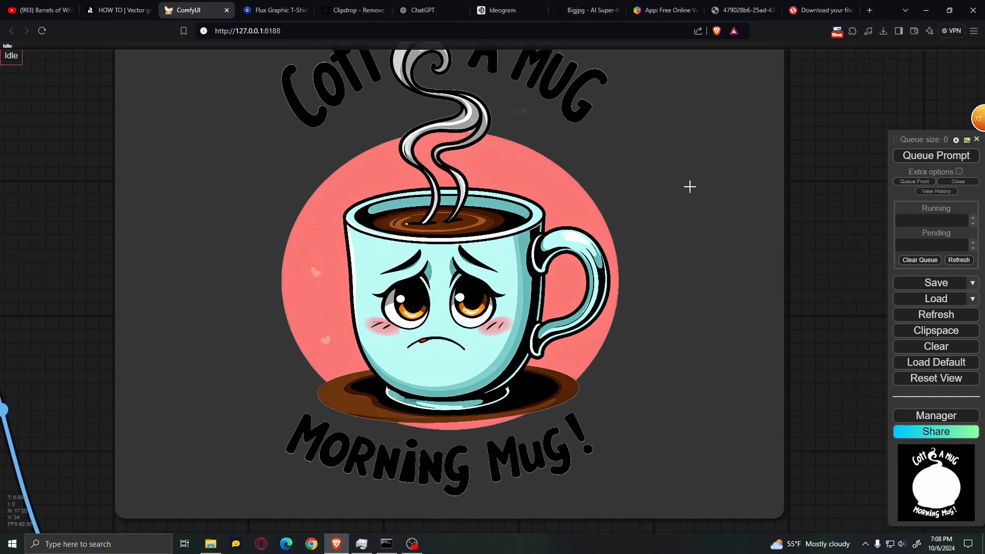
scroll(616, 225, "down", 11)
left_click_drag(693, 319, 779, 245)
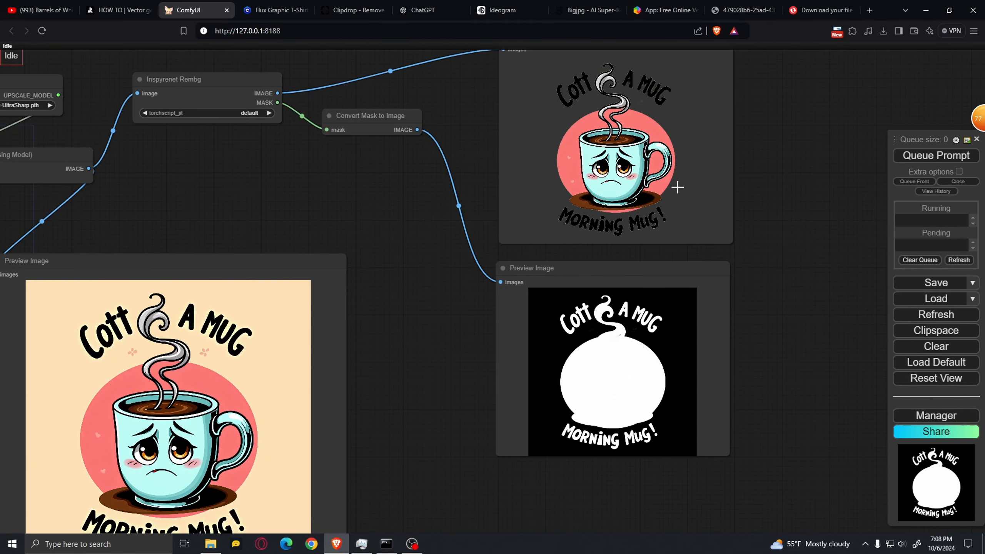
Examine the edges of the steam and lettering closely in the background-removed mug preview
left_click_drag(762, 113, 751, 255)
scroll(613, 266, "up", 5)
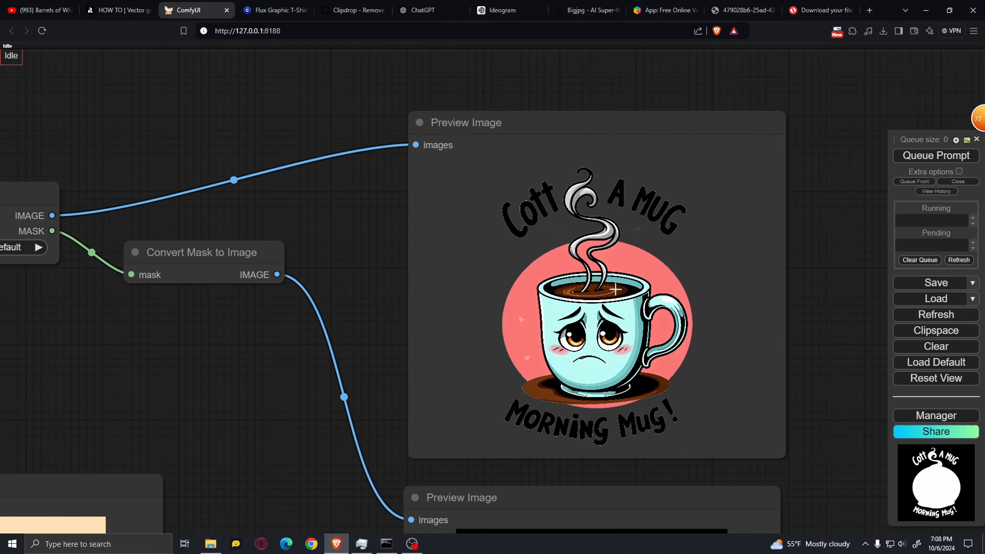
scroll(670, 257, "up", 5)
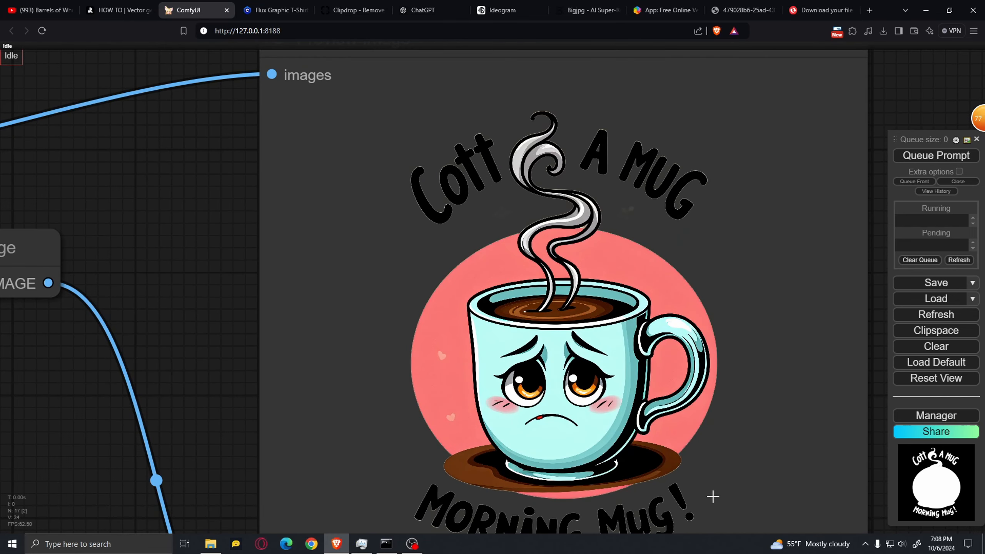
scroll(693, 190, "up", 4)
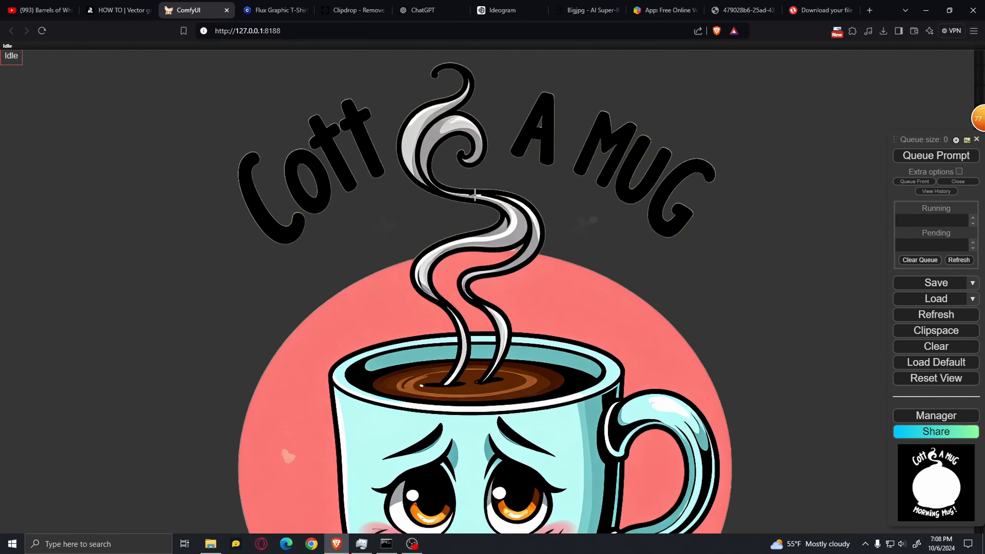
scroll(371, 232, "up", 10)
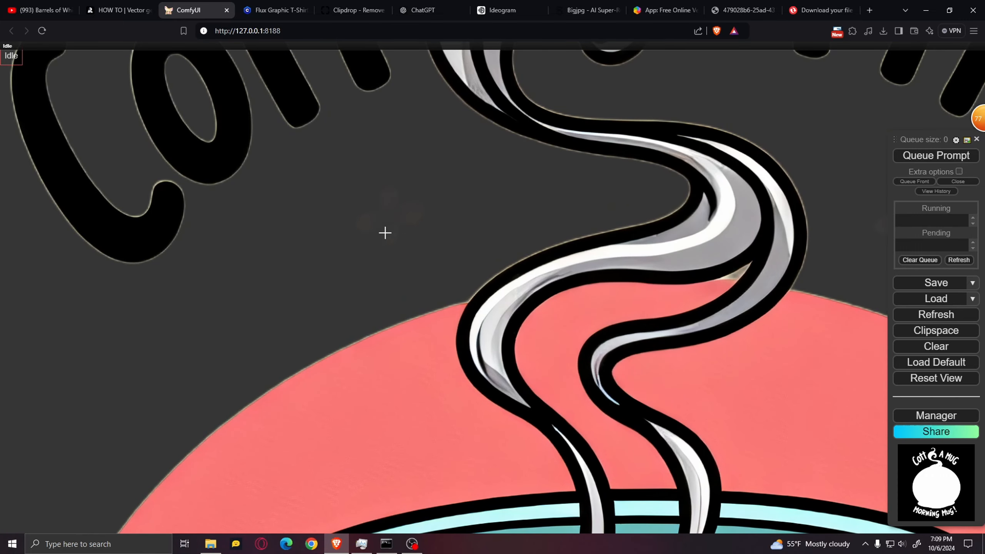
Compare the background-removed preview with the mask preview and the Inspyrenet Rembg node feeding them
scroll(394, 203, "down", 6)
scroll(407, 217, "down", 2)
scroll(414, 205, "down", 2)
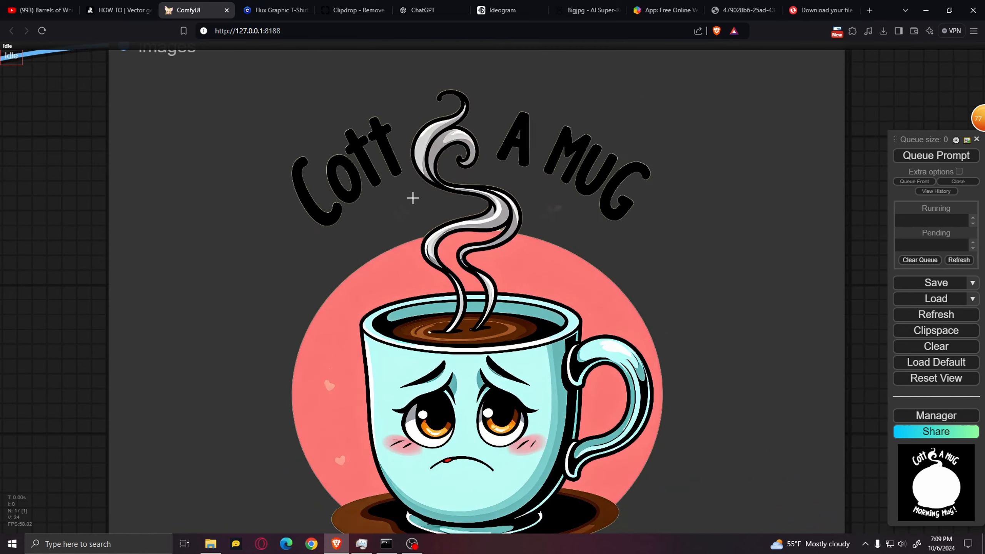
scroll(632, 241, "down", 4)
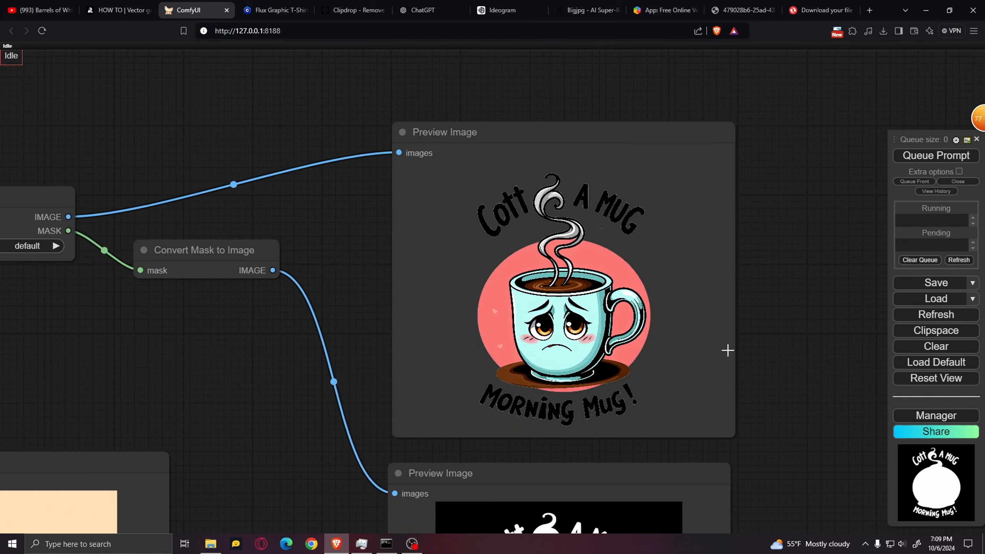
scroll(727, 351, "down", 4)
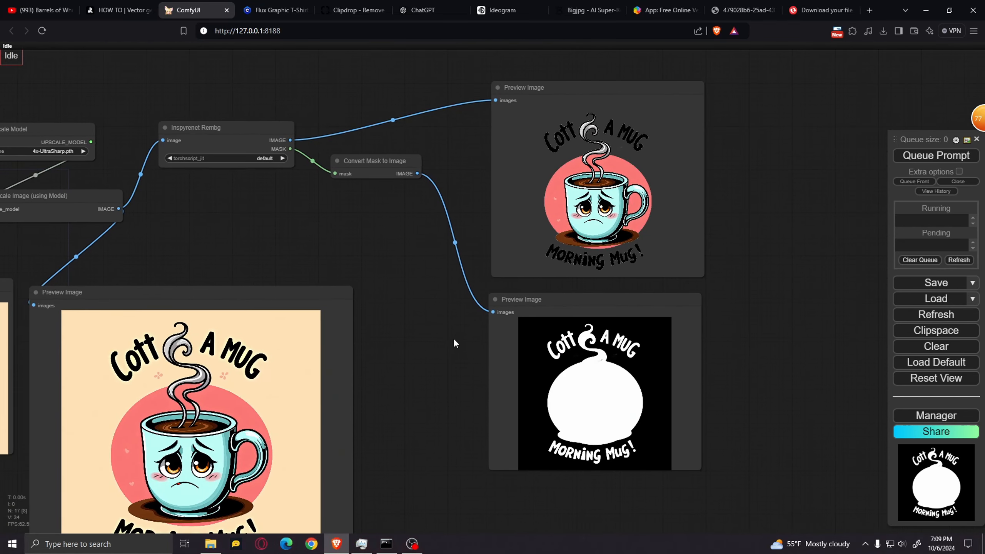
scroll(611, 147, "up", 7)
scroll(427, 178, "down", 3)
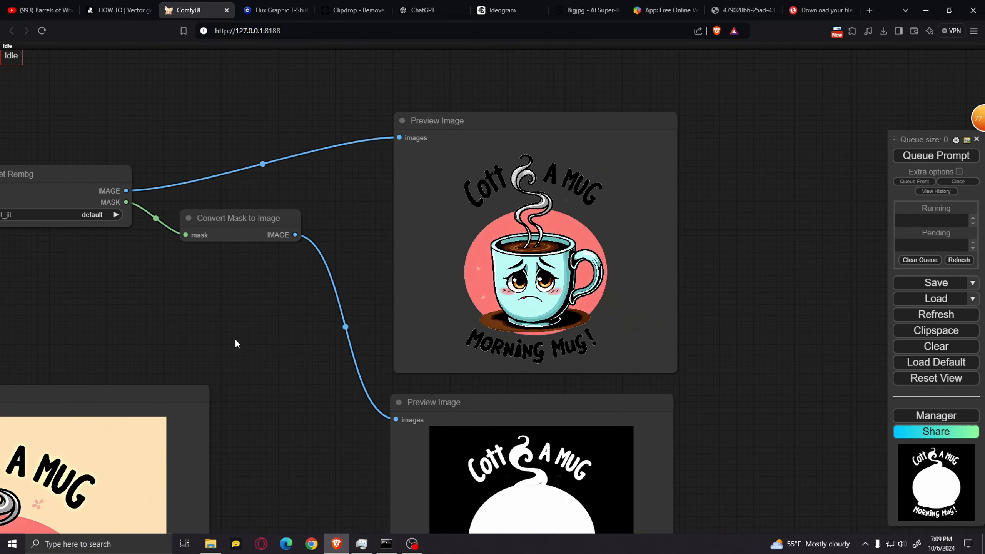
left_click_drag(235, 341, 494, 293)
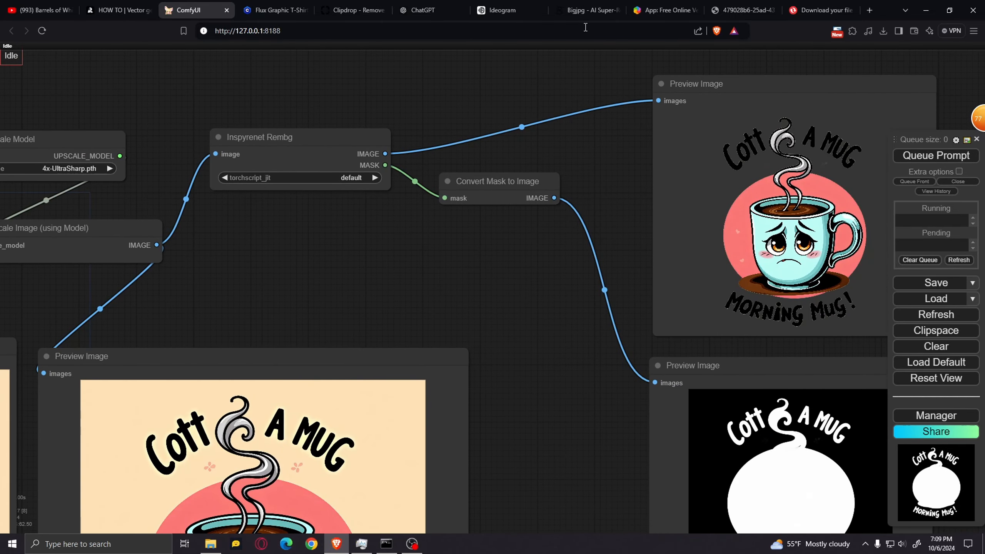
Switch to the Clipdrop background removal page and on to the Bigjpg upscaler page
left_click(351, 10)
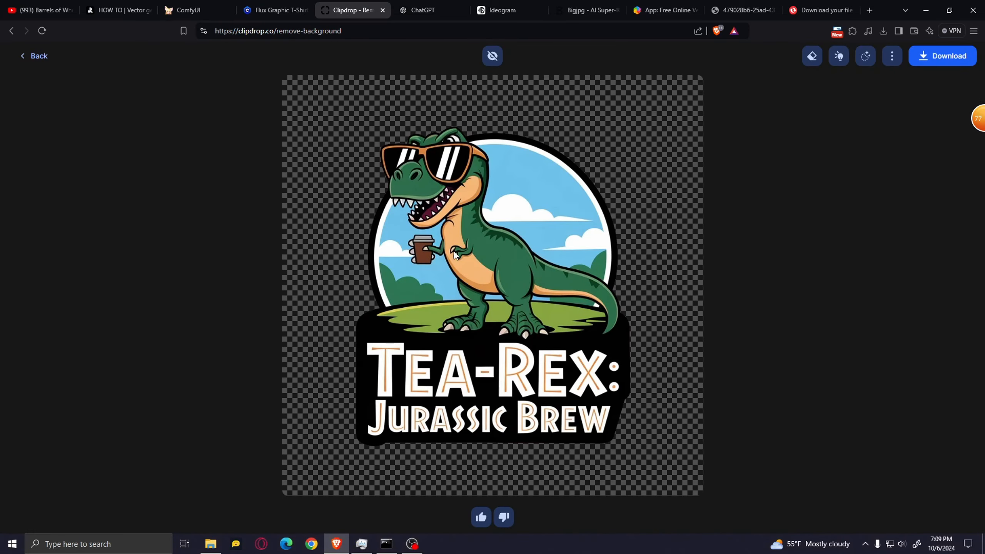
left_click(582, 10)
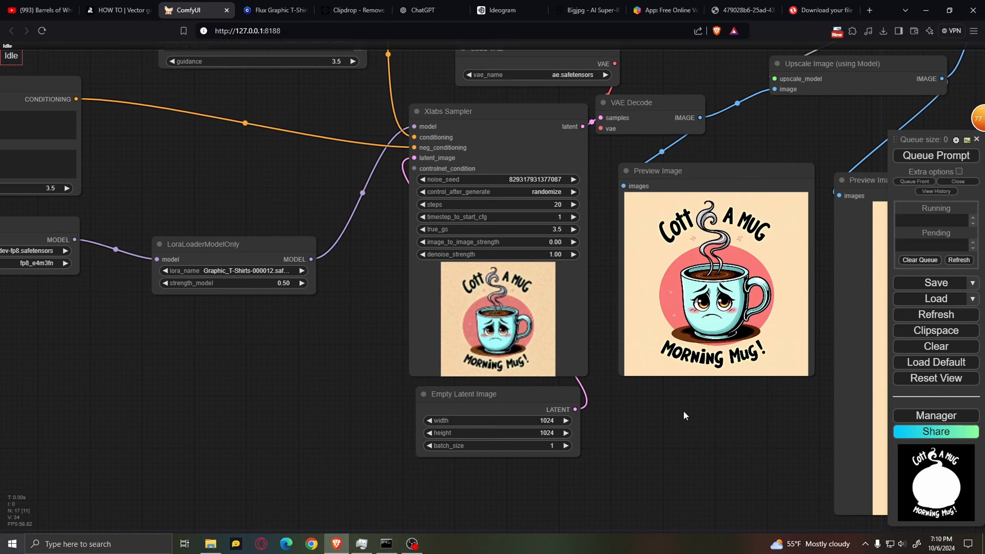
Examine the mug image in the Xlabs Sampler and the Preview Image node fed by VAE Decode in ComfyUI
left_click_drag(683, 411, 563, 428)
scroll(581, 421, "up", 5)
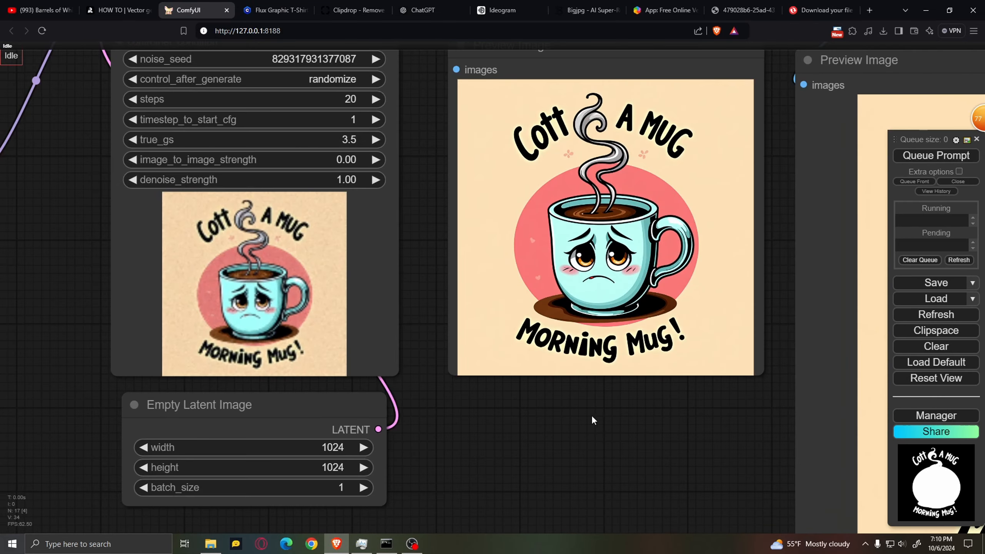
scroll(645, 446, "down", 6)
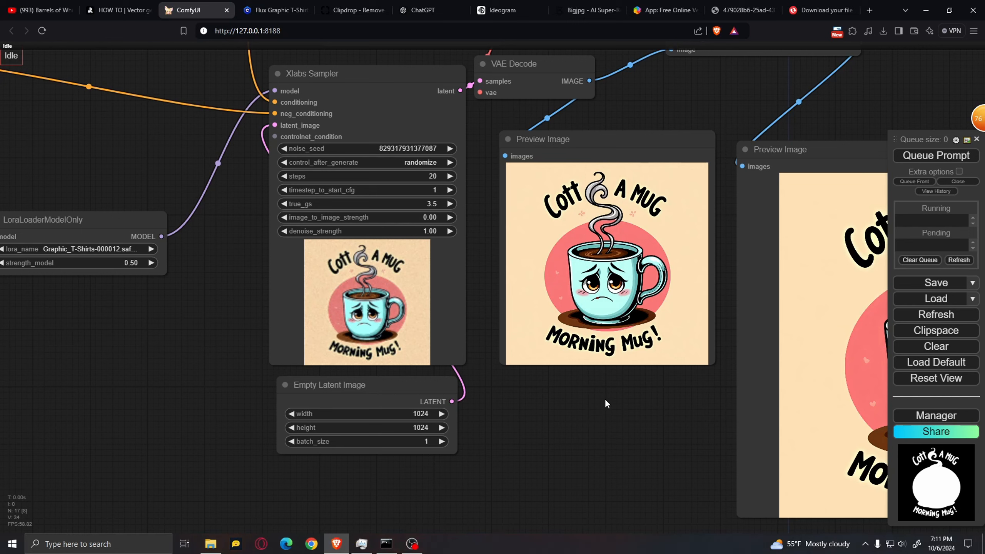
Look over the prompt text, LoraLoaderModelOnly and Xlabs Sampler settings used for the mug design
left_click_drag(97, 155, 416, 392)
scroll(587, 164, "up", 6)
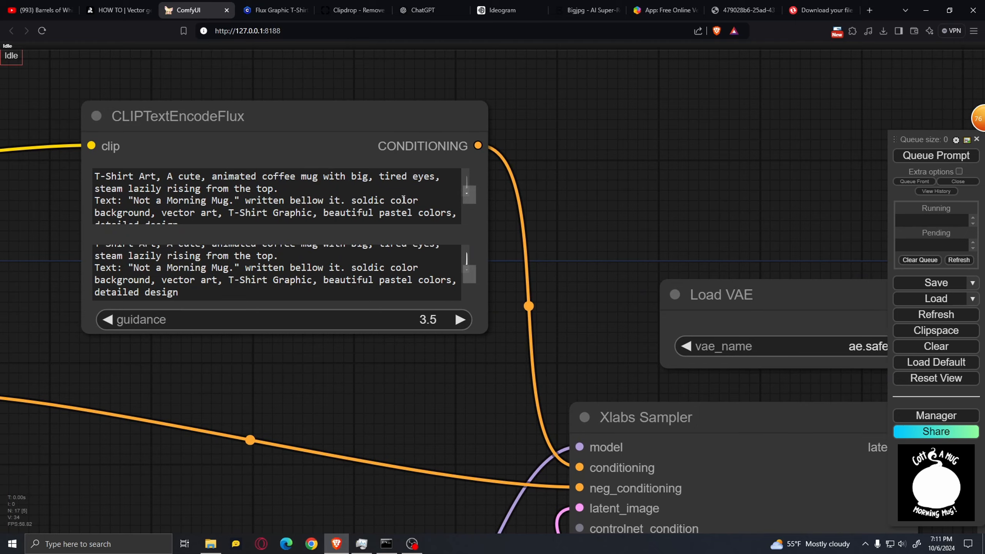
scroll(586, 200, "down", 8)
scroll(482, 356, "up", 7)
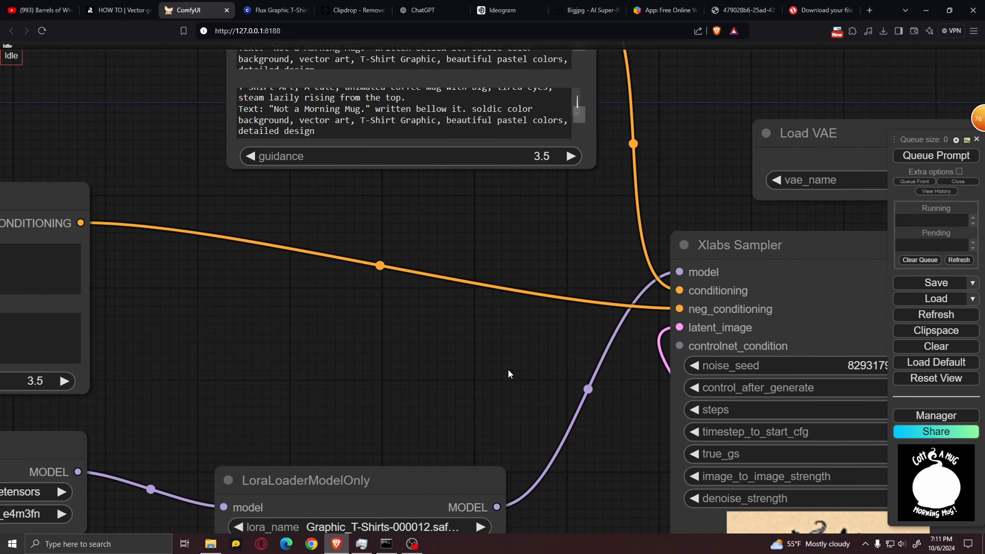
left_click_drag(508, 369, 259, 73)
scroll(762, 280, "down", 4)
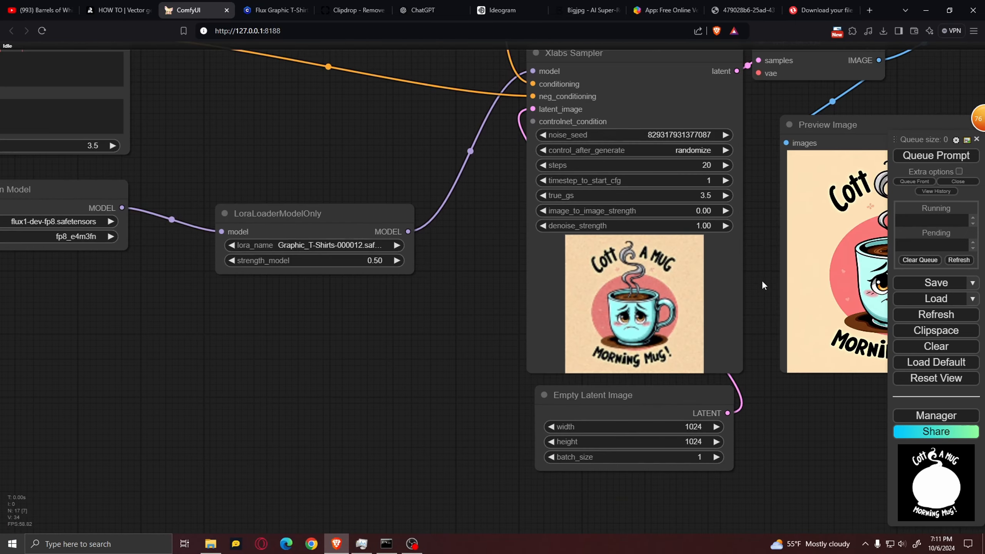
scroll(760, 280, "up", 4)
scroll(679, 305, "down", 5)
left_click_drag(366, 344, 462, 448)
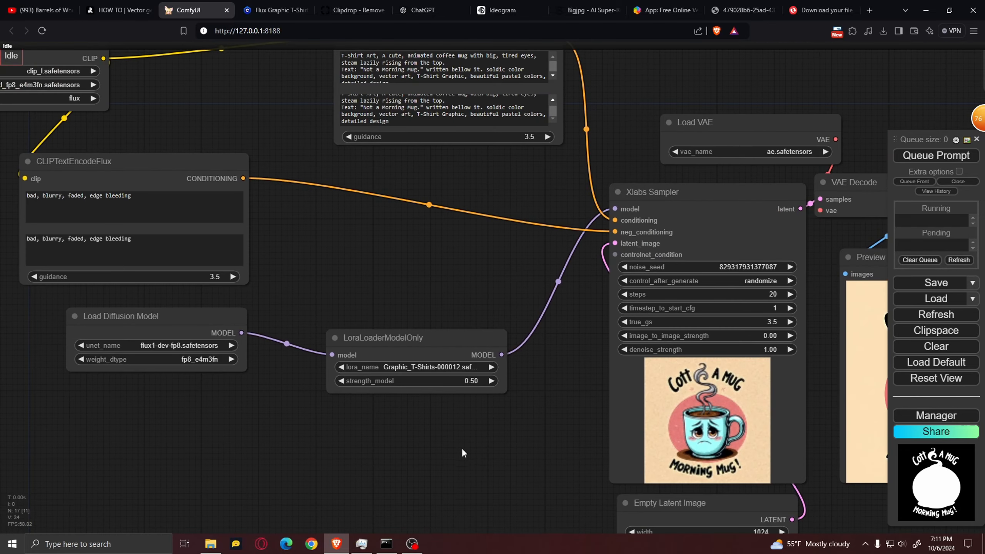
Switch to ChatGPT, copy the chilled-out sloth design prompt with its "Hang in There… Eventually." text, and return to ComfyUI
left_click_drag(406, 220, 401, 354)
scroll(519, 242, "up", 1)
scroll(588, 159, "up", 3)
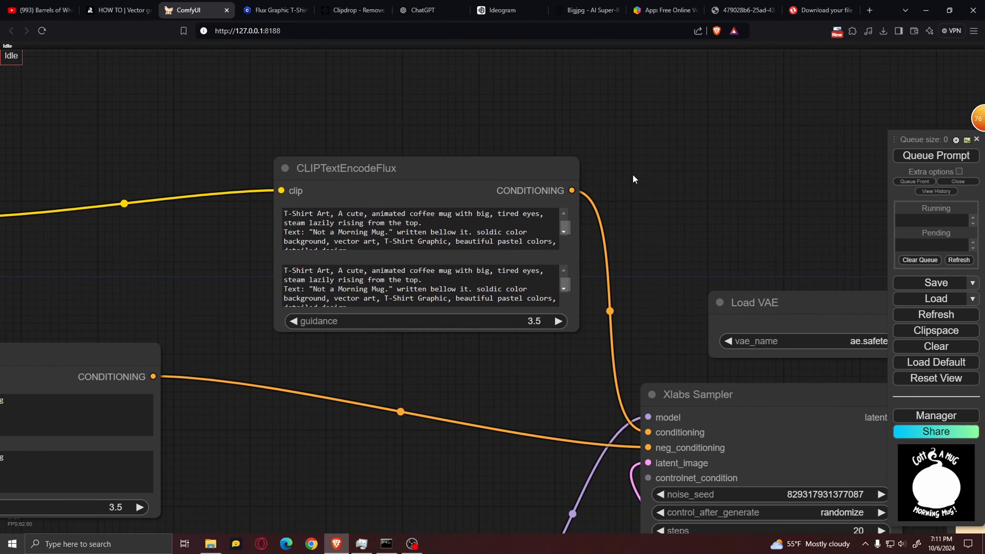
left_click(428, 11)
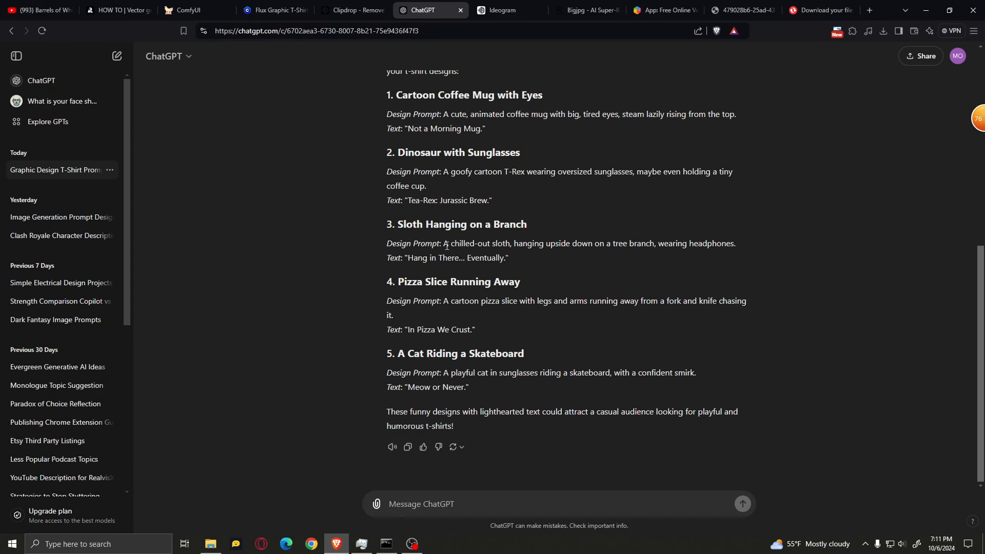
left_click_drag(449, 245, 509, 258)
key("ctrl+3")
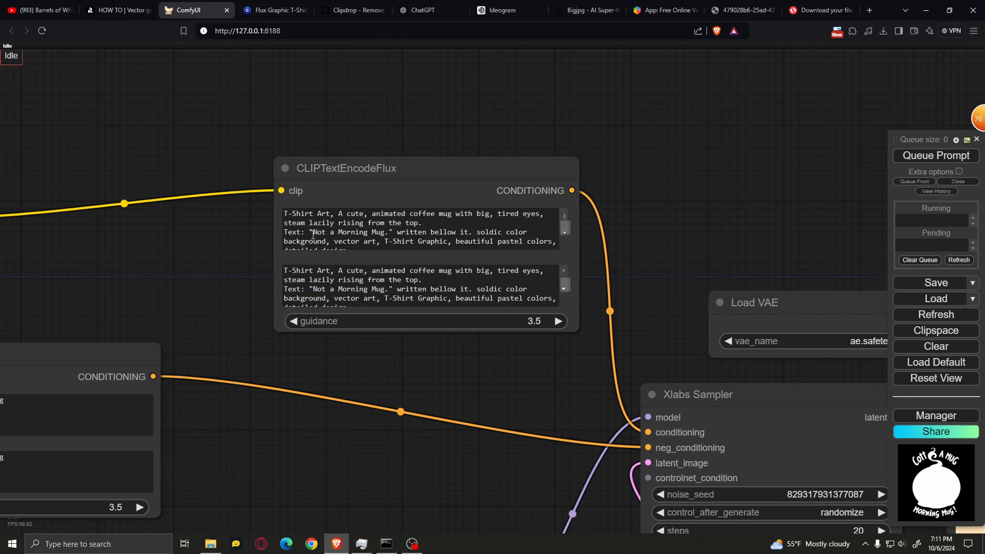
Replace the coffee mug description in the first CLIPTextEncodeFlux text box with the copied sloth prompt, keeping "T-Shirt Art," and the style keywords
left_click_drag(339, 213, 471, 231)
key("BackSpace")
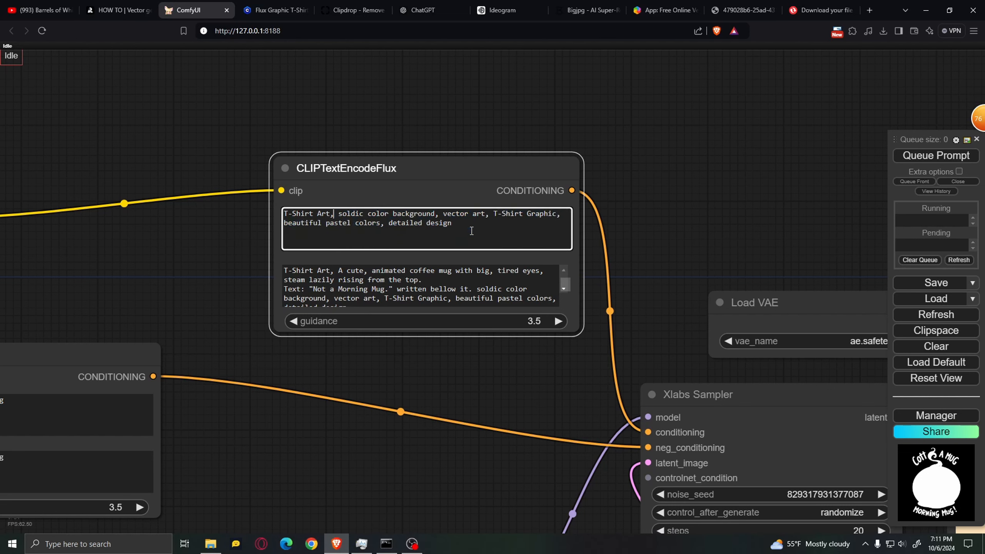
type("A chilled-out sloth, hanging upside down on a tree branch, wearing headphones. Text: \"Hang in There… Eventually.\"")
Copy the full sloth prompt and replace the second CLIPTextEncodeFlux text box's contents with it
key("ctrl+a")
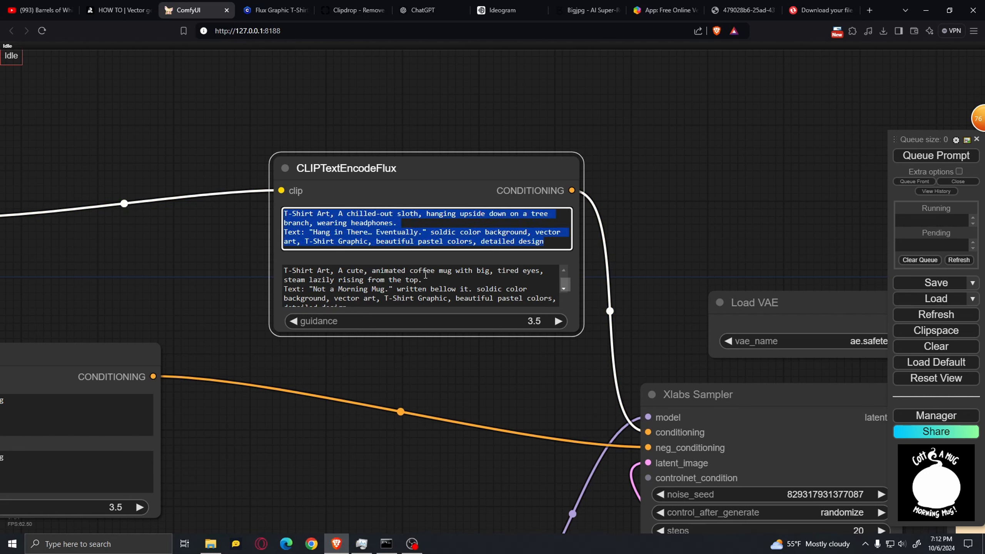
key("ctrl+c")
left_click(453, 279)
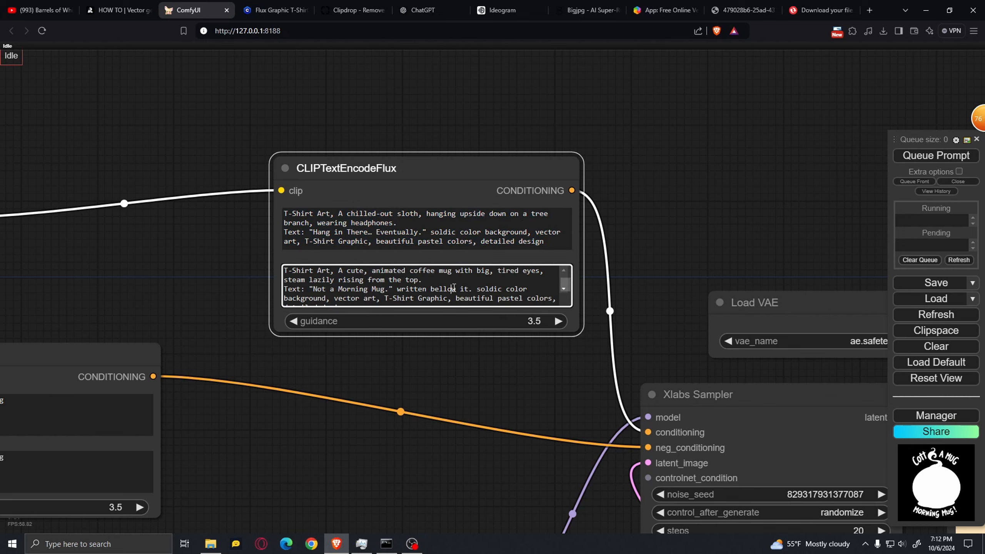
key("ctrl+a")
key("ctrl+v")
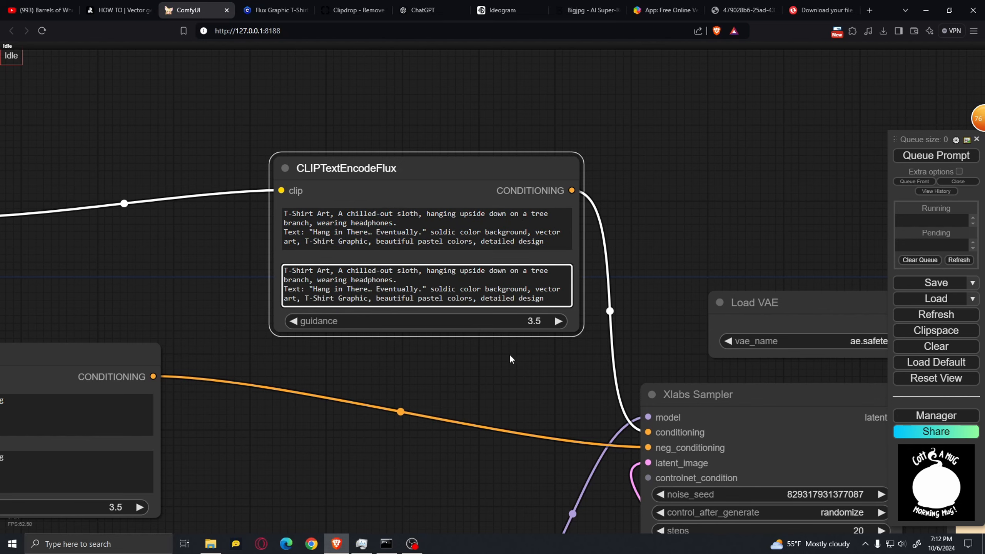
Queue the sloth prompt in the Flux workflow and inspect the generated, upscaled and background-removed previews
scroll(509, 355, "down", 5)
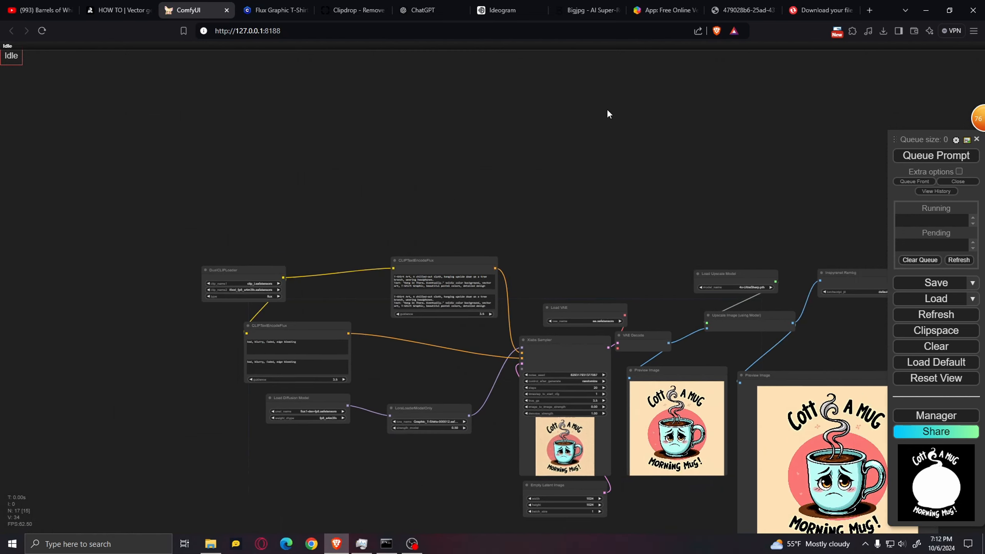
scroll(578, 153, "up", 3)
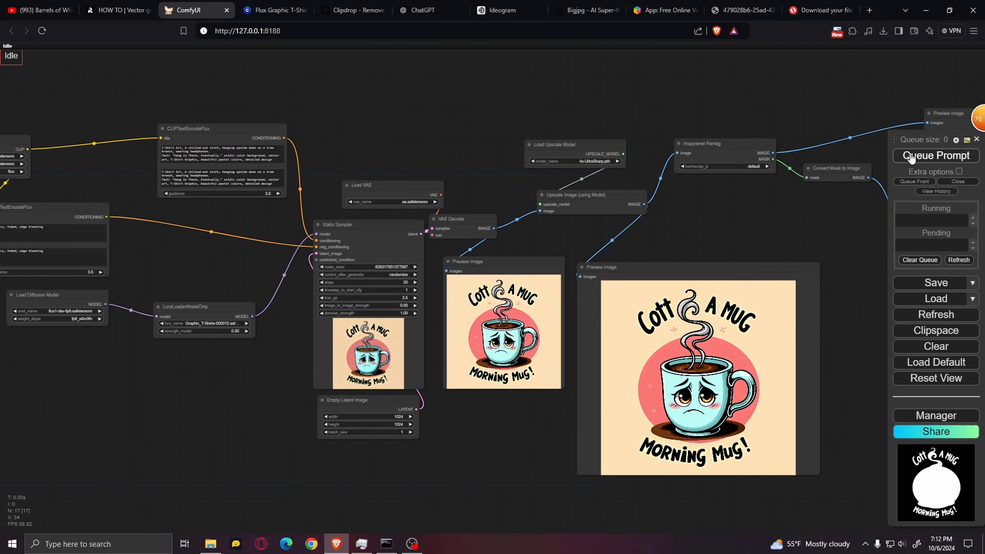
left_click(911, 156)
scroll(740, 217, "up", 3)
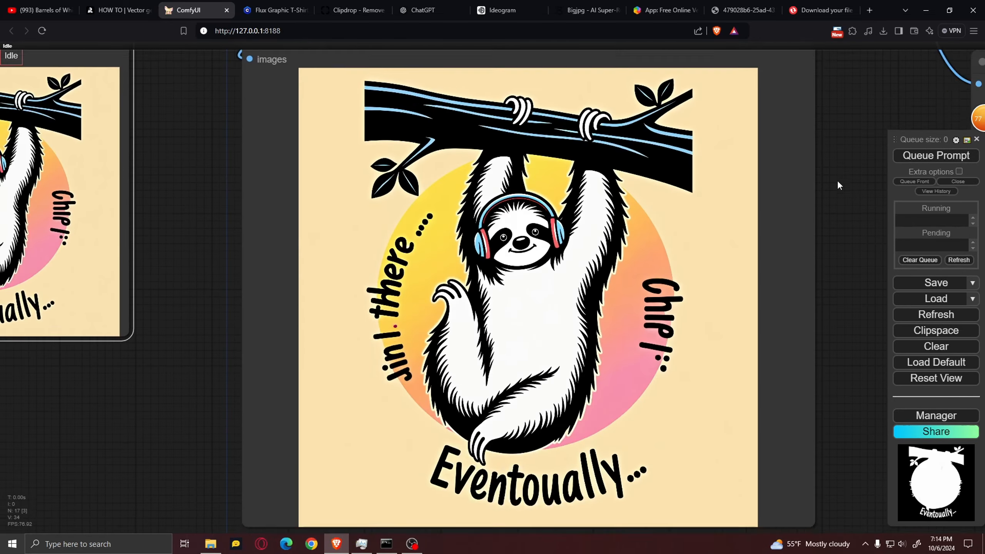
scroll(837, 180, "down", 2)
left_click_drag(803, 109, 668, 218)
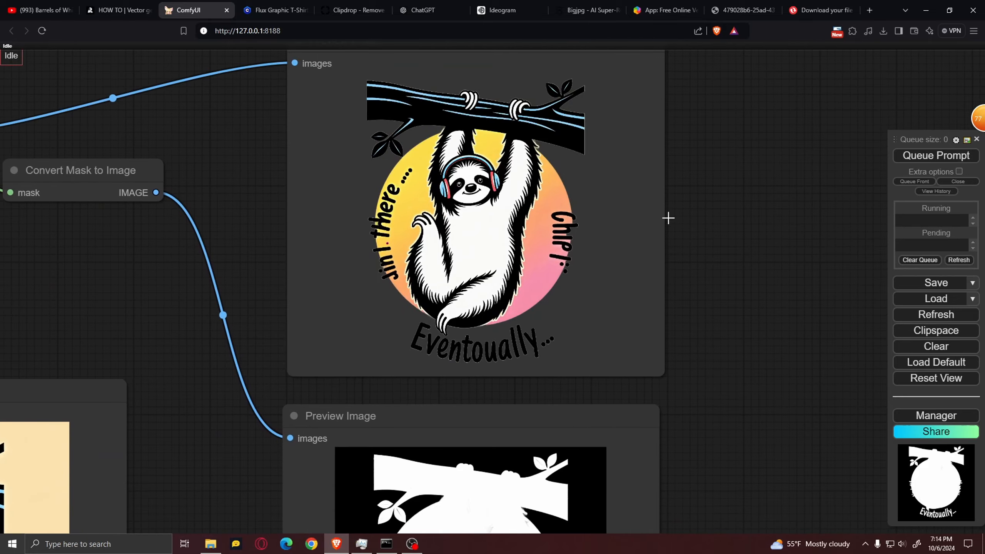
scroll(610, 163, "up", 4)
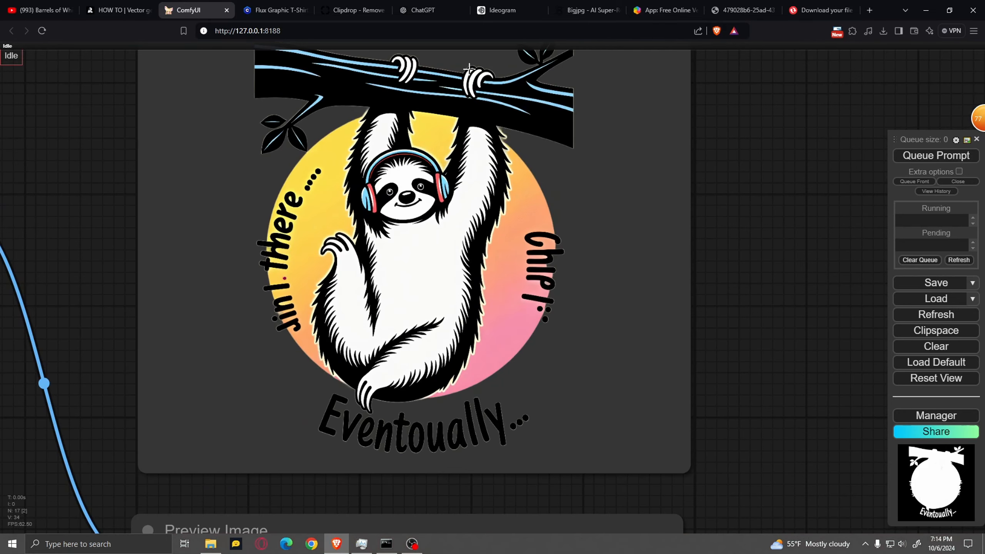
scroll(494, 178, "down", 5)
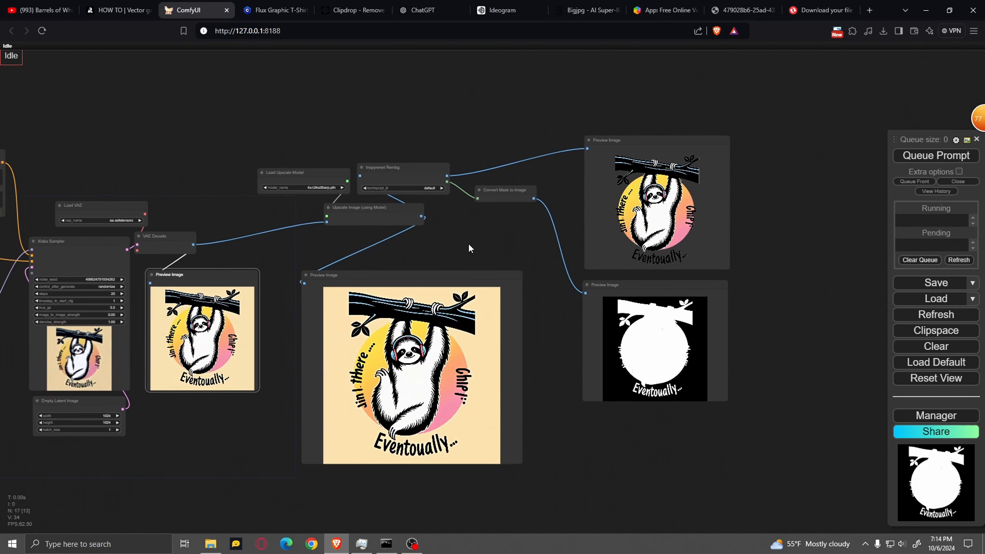
Delete the upscale, Inspyrenet Rembg and Convert Mask to Image nodes with their previews, keeping the VAE Decode preview
left_click_drag(465, 247, 462, 241)
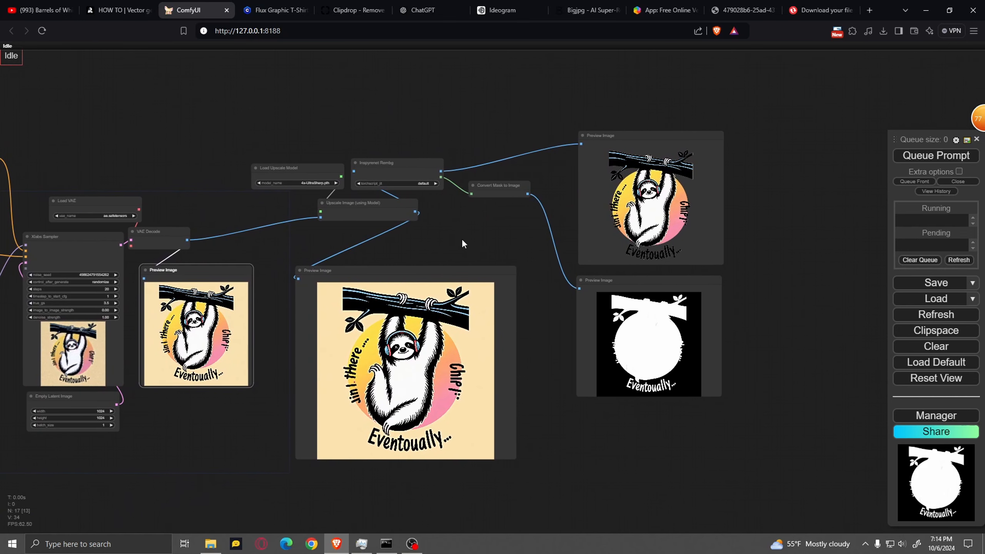
left_click_drag(295, 124, 723, 472)
key("Delete")
scroll(292, 352, "up", 5)
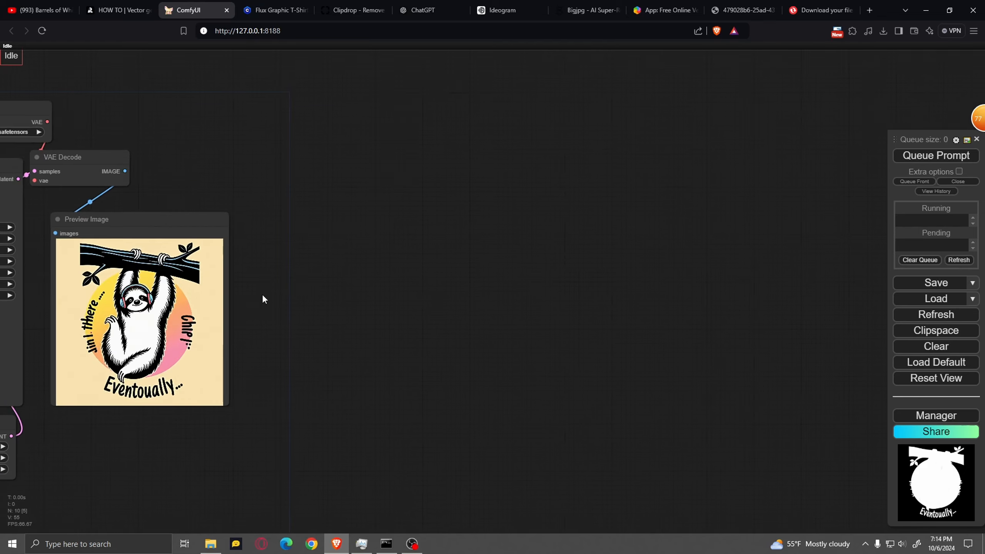
Save the sloth image from the remaining Preview Image node as ComfyUI_temp_tzsik_00006_.png
left_click_drag(261, 294, 478, 307)
right_click(400, 287)
left_click(419, 260)
Switch to Clipdrop, upload ComfyUI_temp_tzsik_00006_ from Downloads and remove its background
left_click(350, 15)
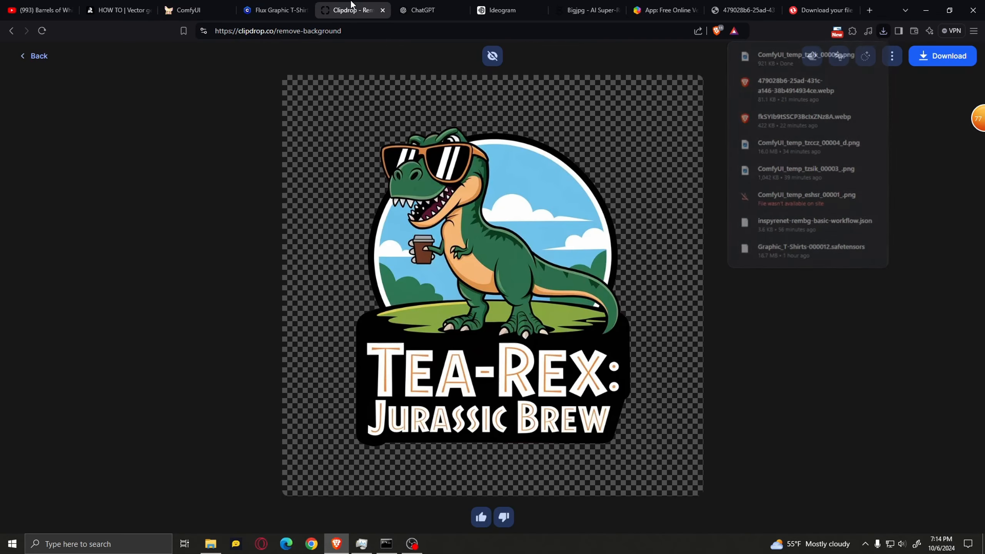
left_click(41, 58)
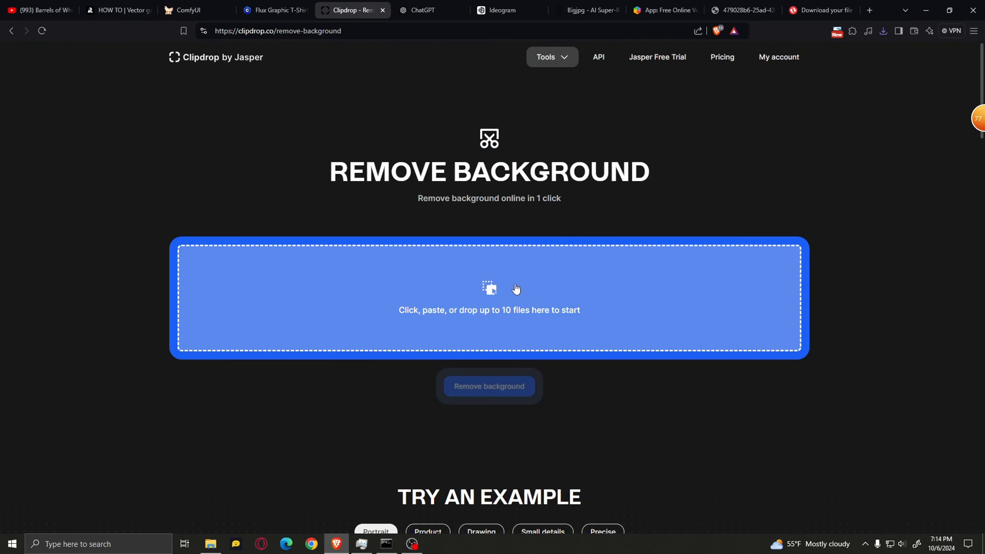
left_click(513, 299)
left_click(120, 100)
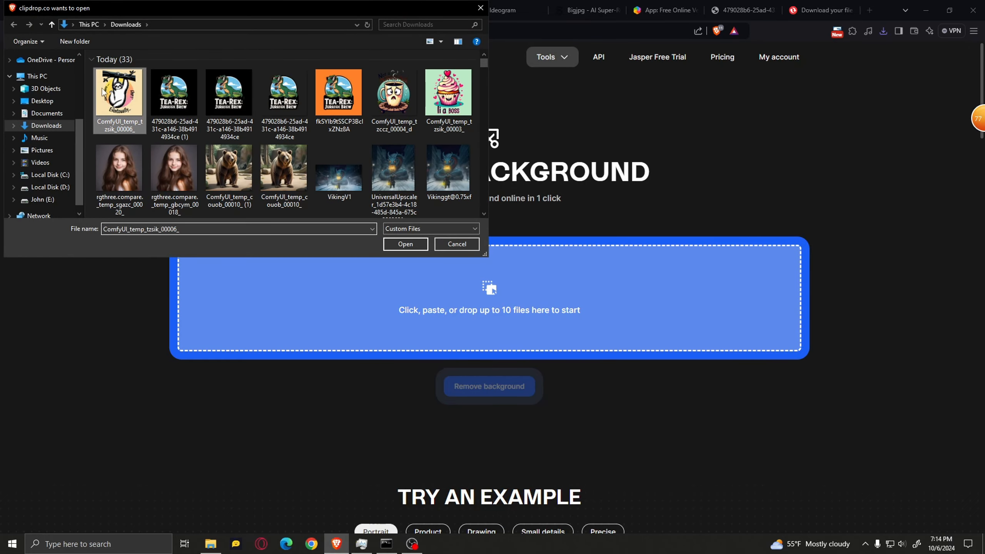
left_click(400, 240)
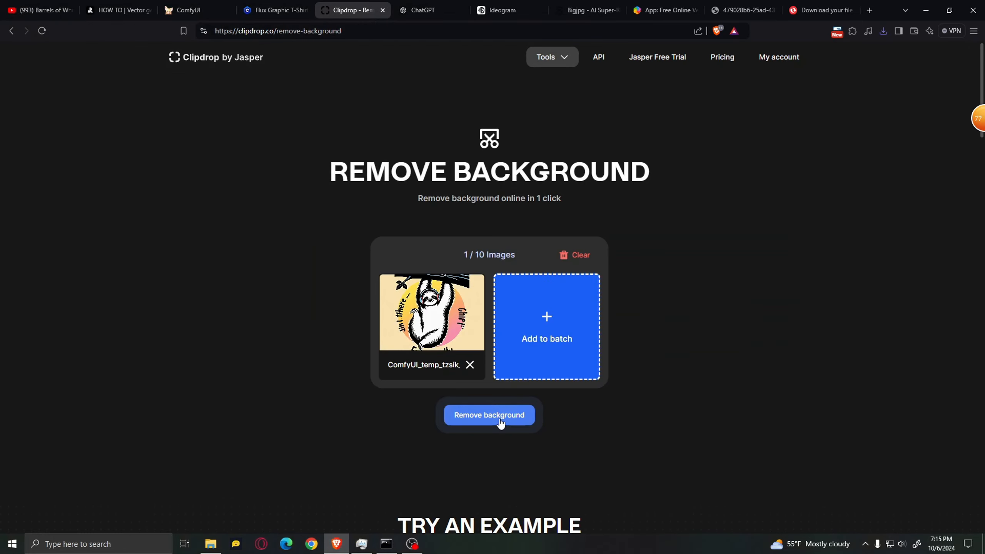
left_click(499, 415)
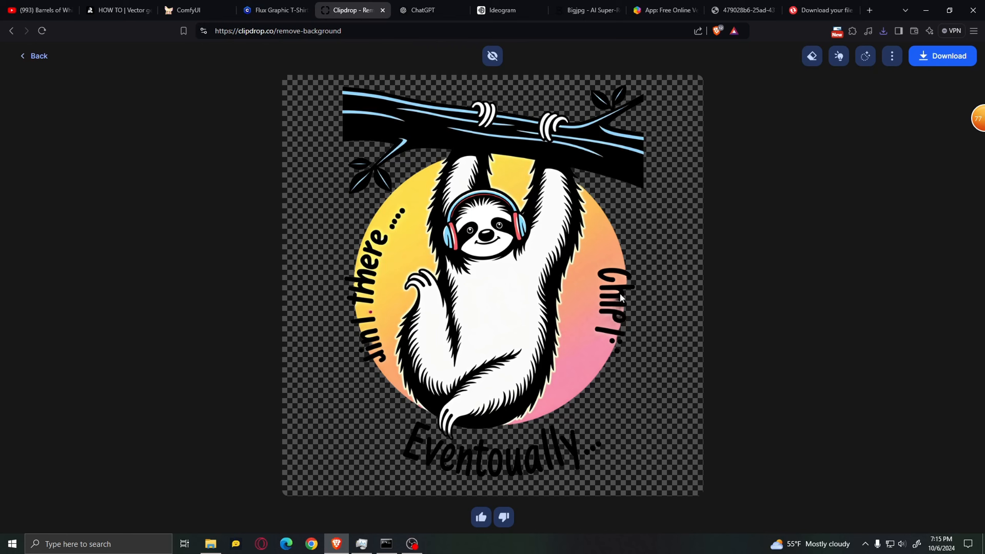
Save the background-free sloth image as a PNG in the Downloads folder
right_click(520, 278)
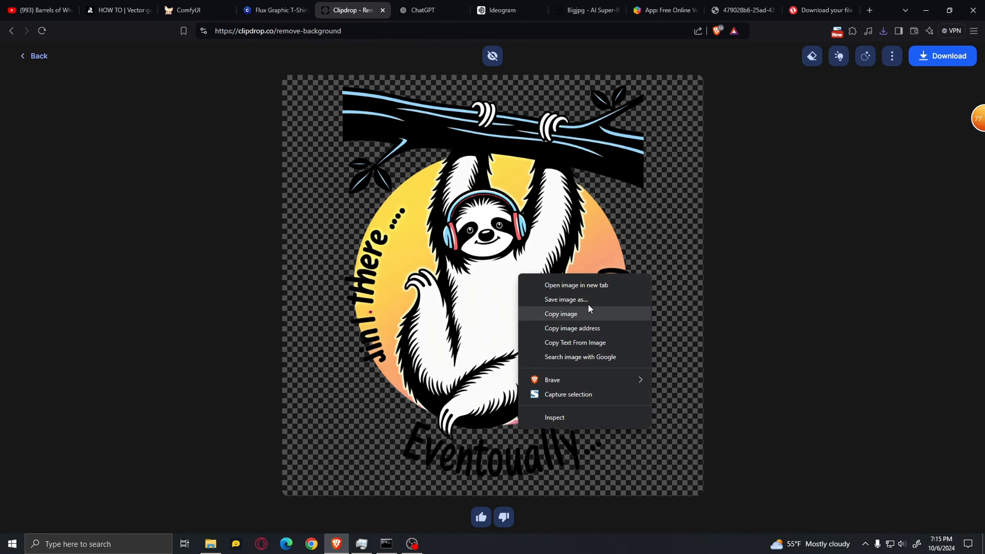
left_click(583, 297)
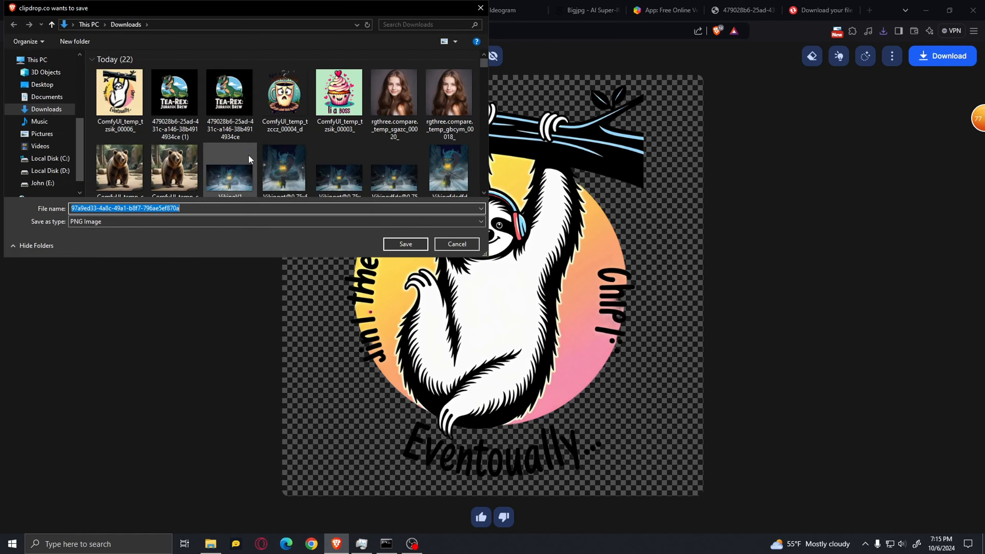
left_click(403, 241)
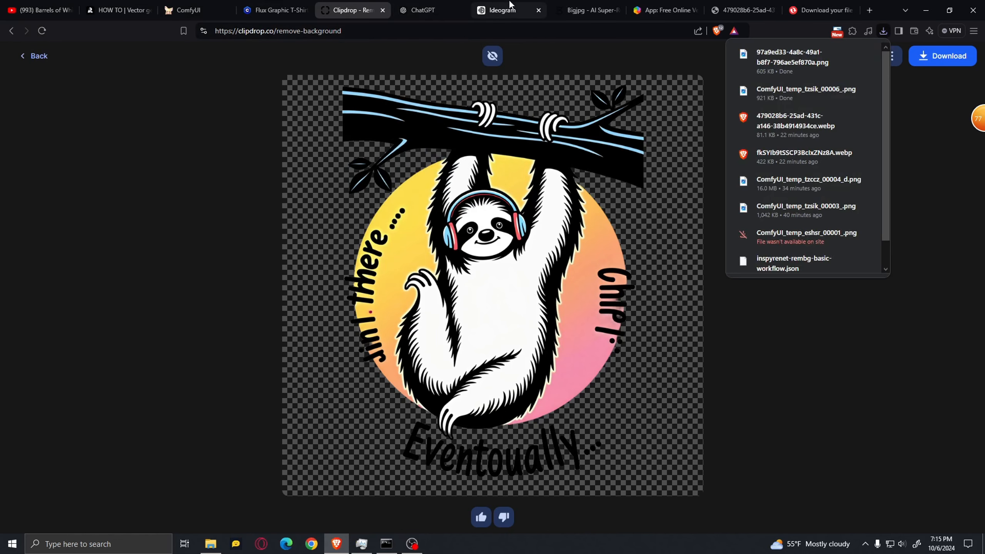
Switch to Bigjpg, enlarge the transparent sloth PNG 4x as Artwork with no noise reduction, and inspect the enlarged image
left_click(586, 10)
left_click(469, 136)
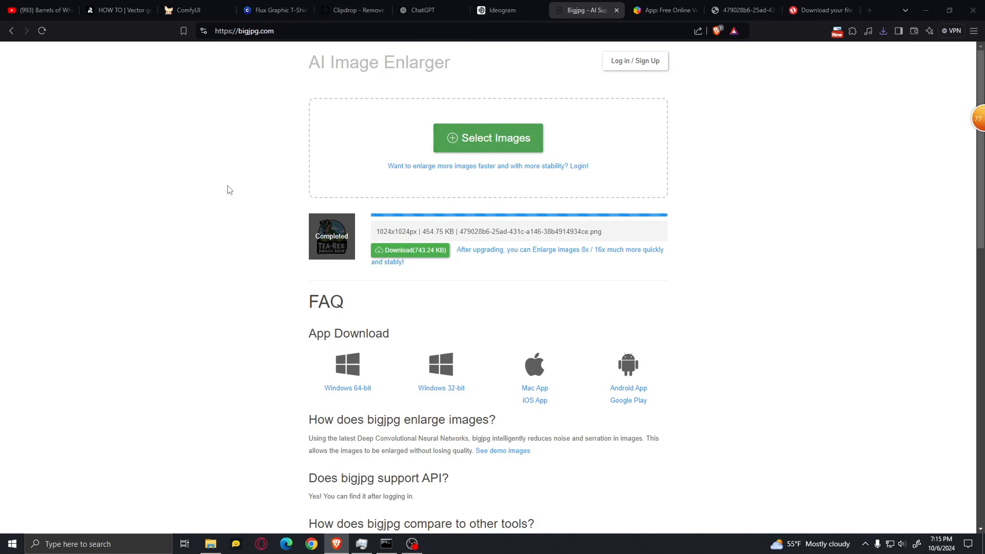
left_click(405, 244)
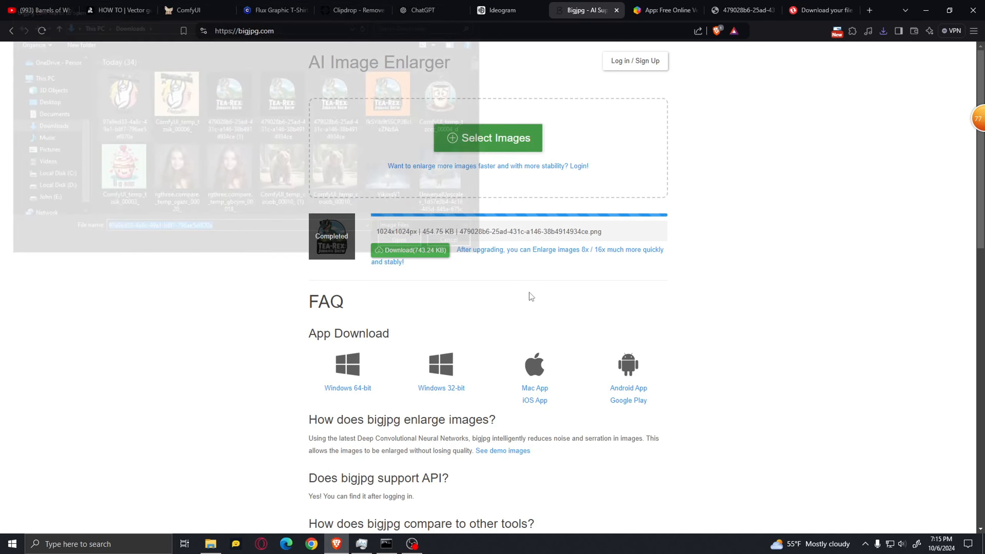
left_click(387, 316)
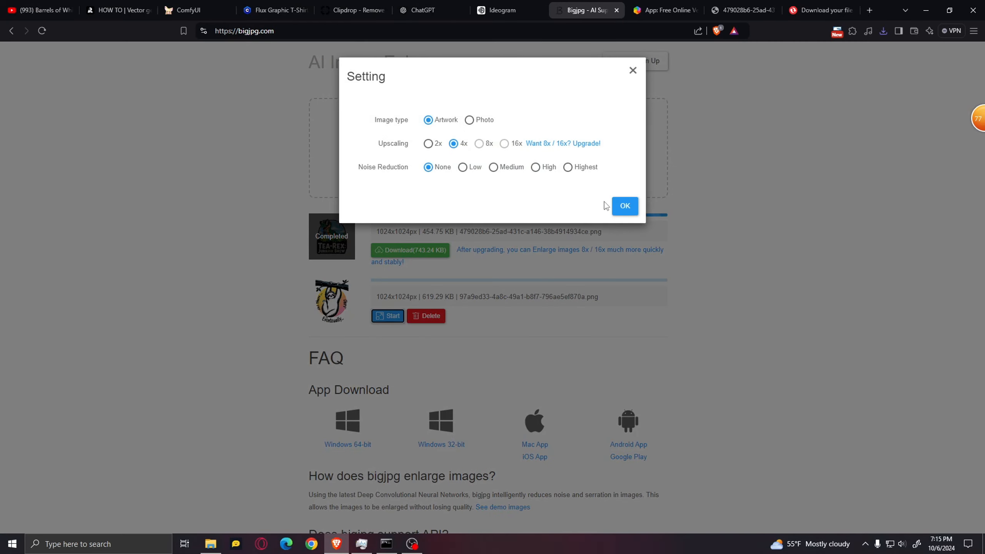
left_click(624, 206)
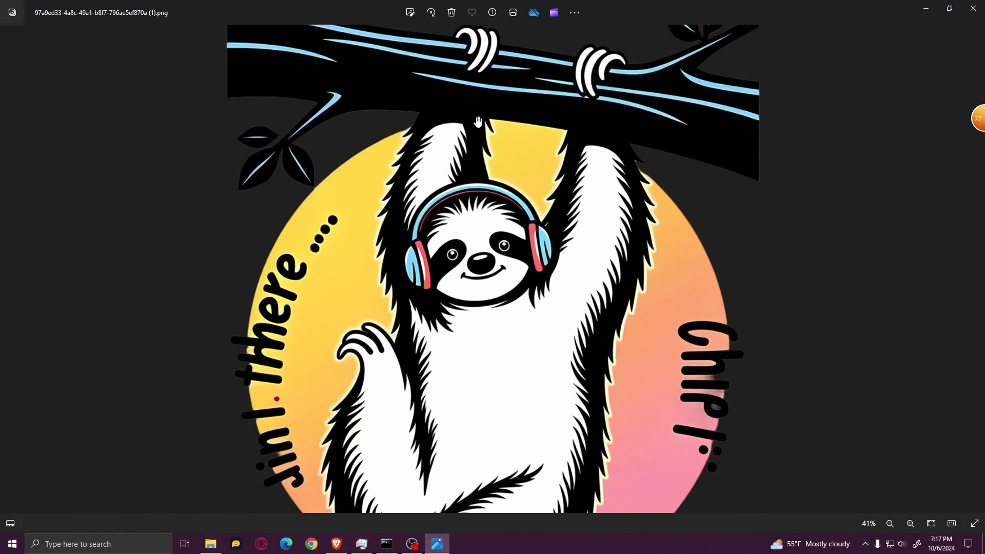
scroll(442, 158, "up", 5)
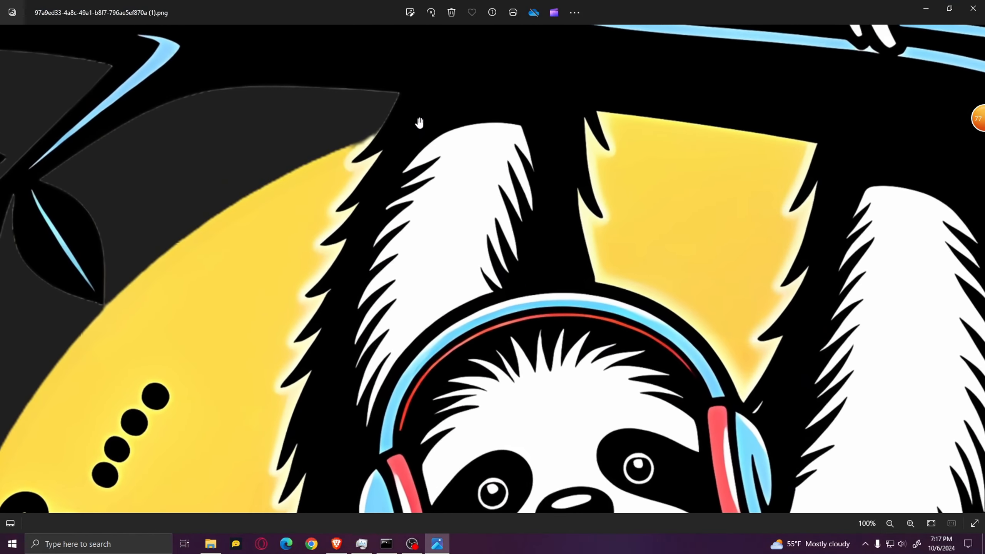
scroll(442, 158, "down", 5)
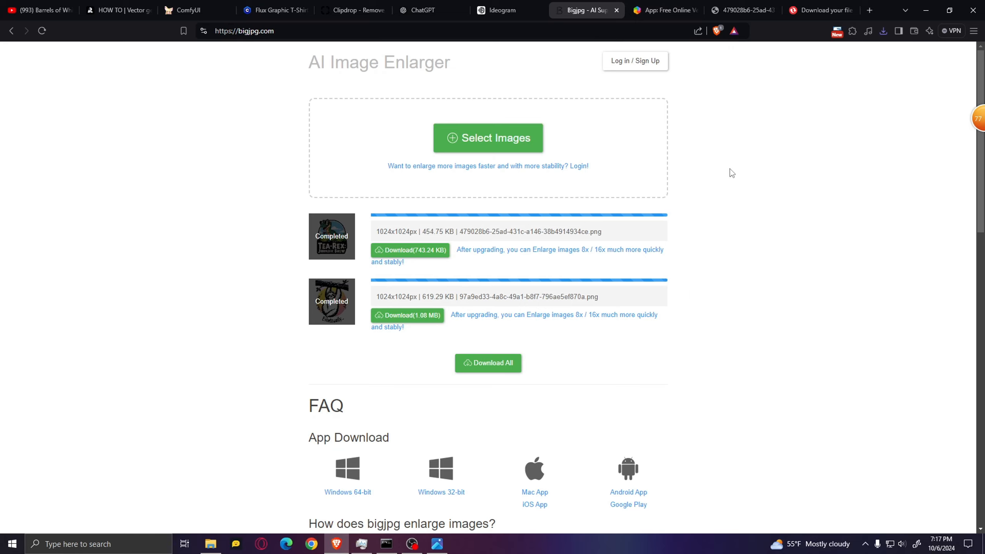
Switch to svgconverter.app, upload the mug image ComfyUI_temp_tzccz_00004_d from Downloads and look over its details
left_click(640, 6)
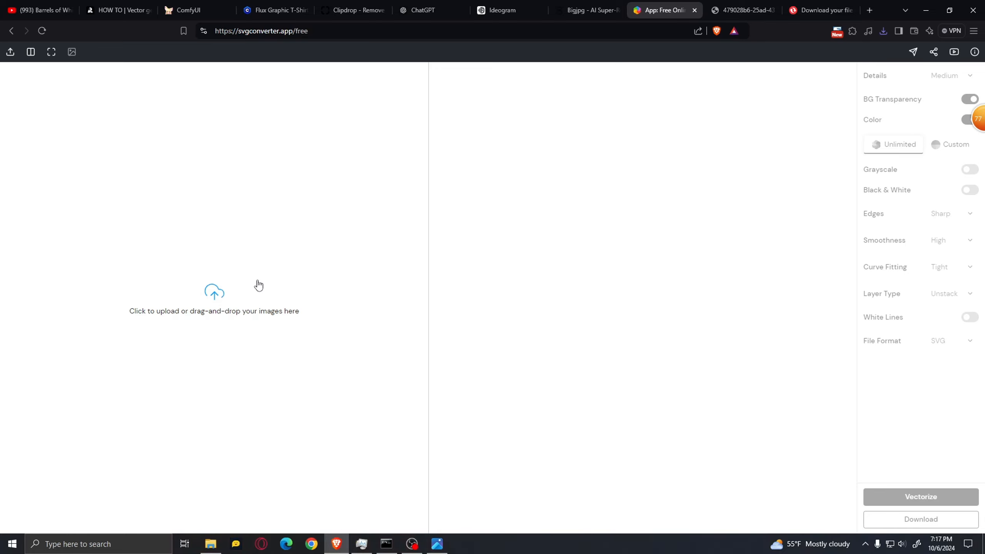
left_click(192, 282)
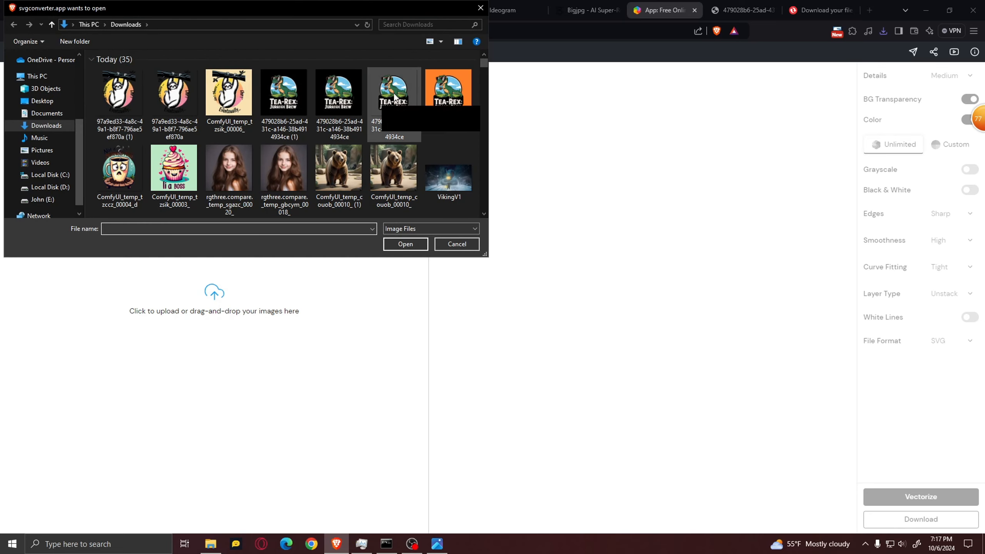
left_click(120, 170)
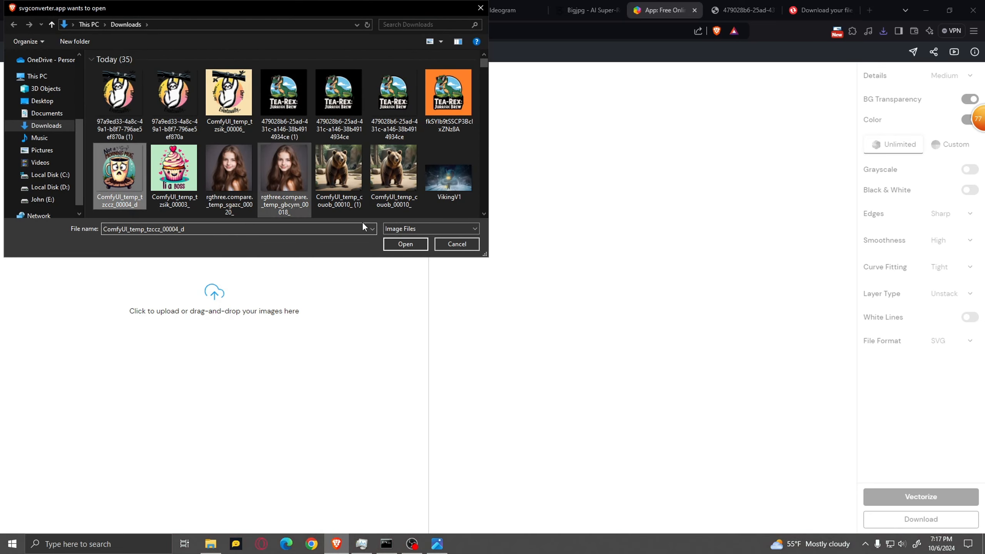
left_click(405, 244)
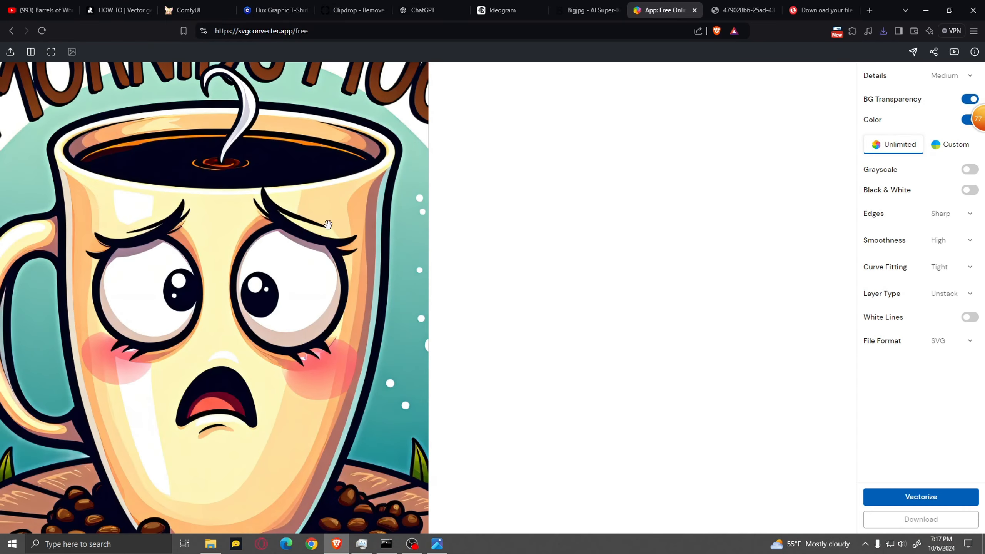
scroll(328, 224, "down", 5)
scroll(289, 213, "up", 5)
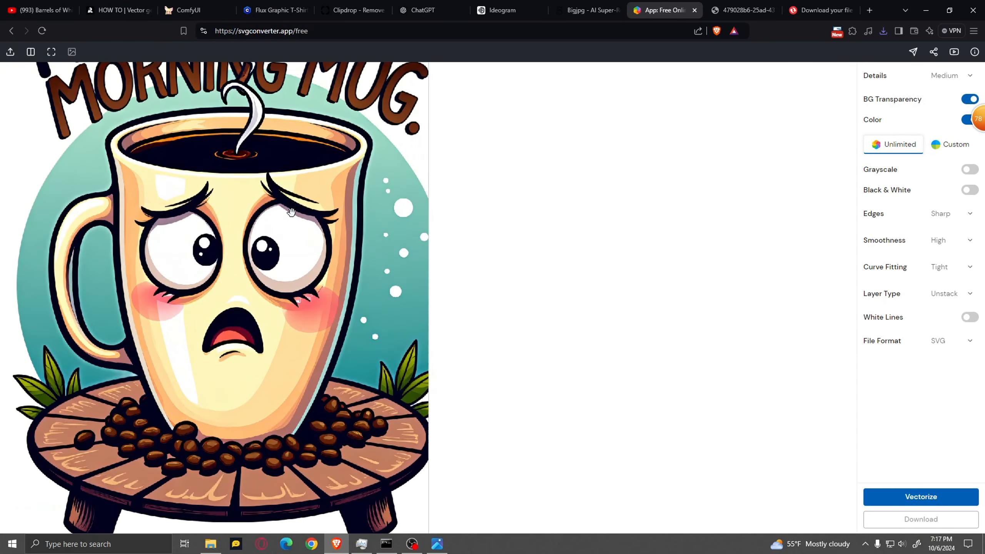
left_click_drag(290, 175, 294, 230)
scroll(294, 230, "down", 3)
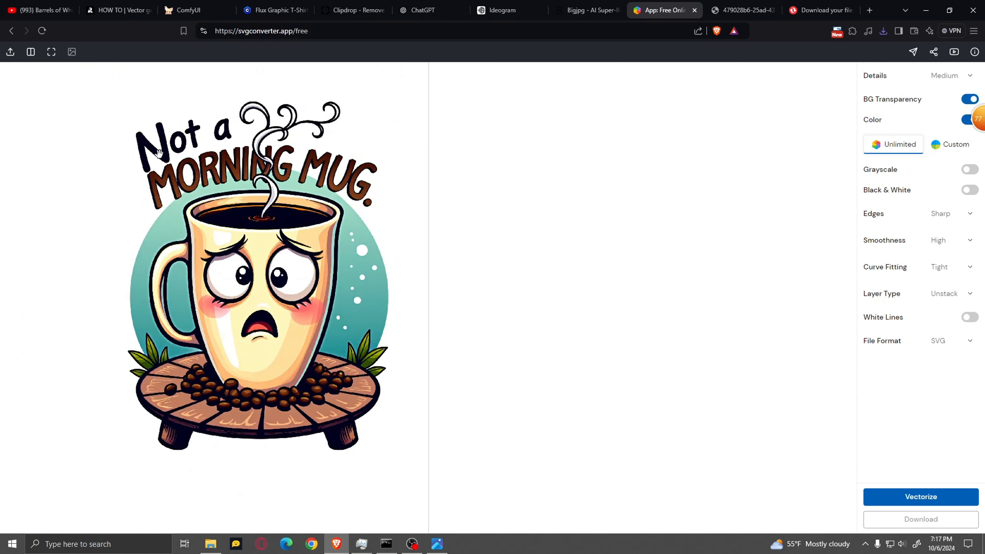
scroll(158, 154, "up", 5)
scroll(231, 190, "down", 6)
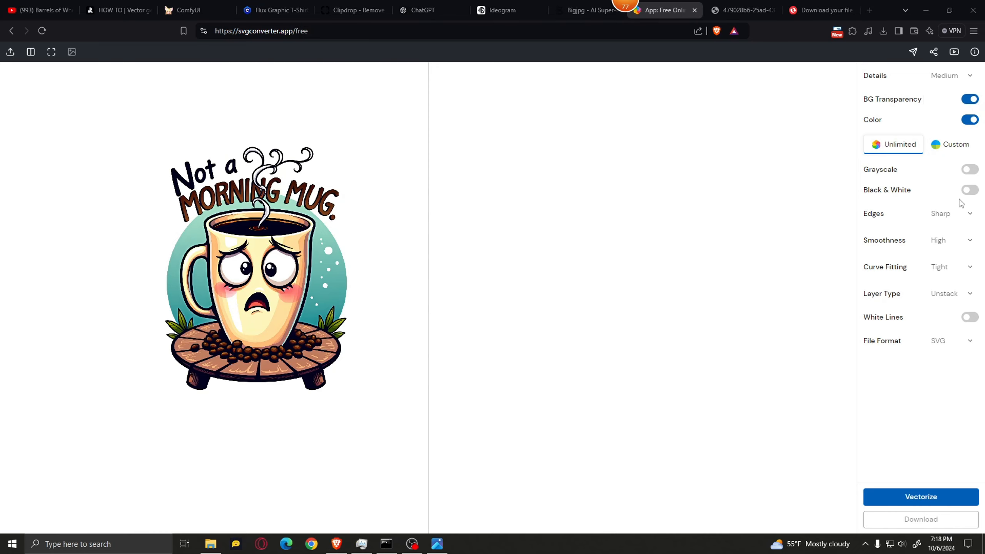
Vectorize the mug image with Details set to High and BG Transparency on, and compare the result with the original
left_click(903, 78)
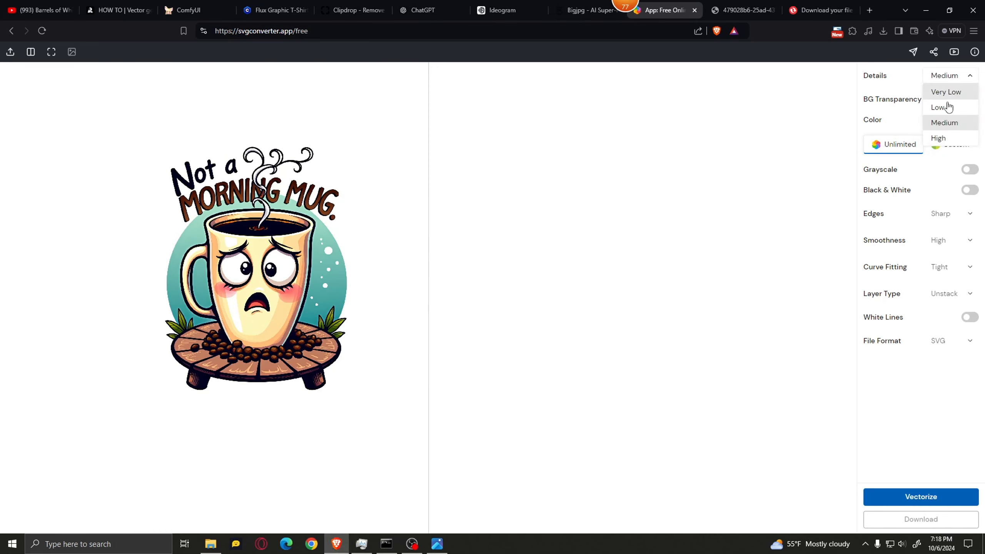
left_click(952, 140)
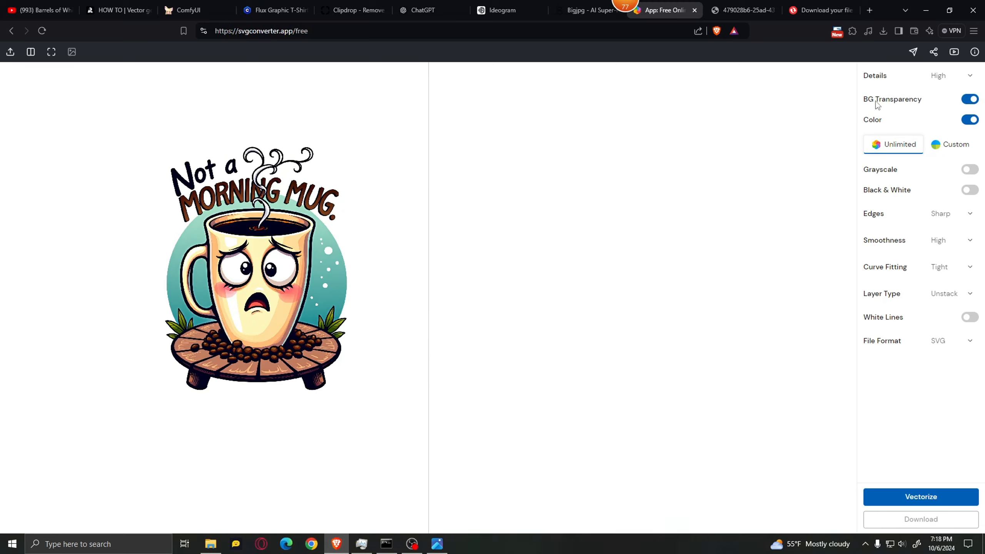
left_click(969, 99)
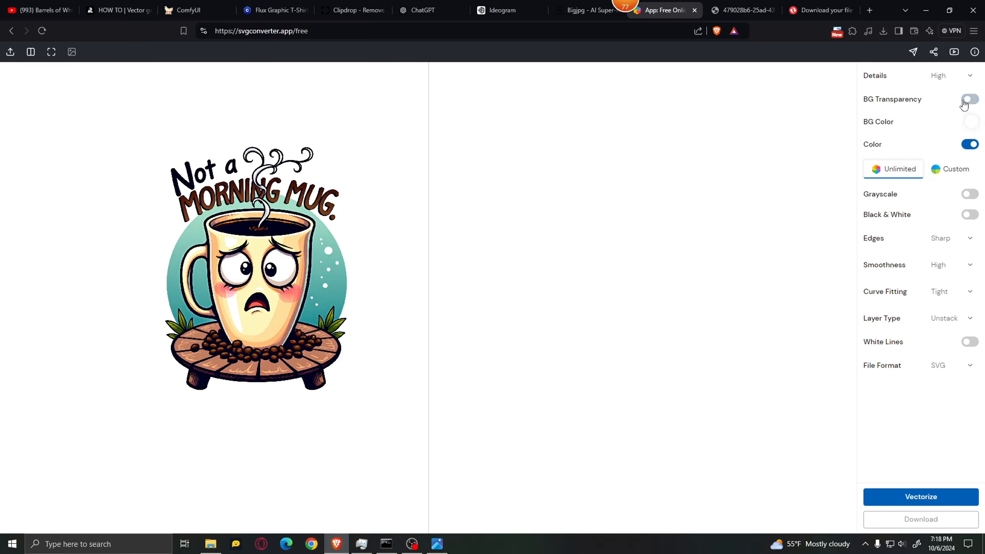
left_click(969, 100)
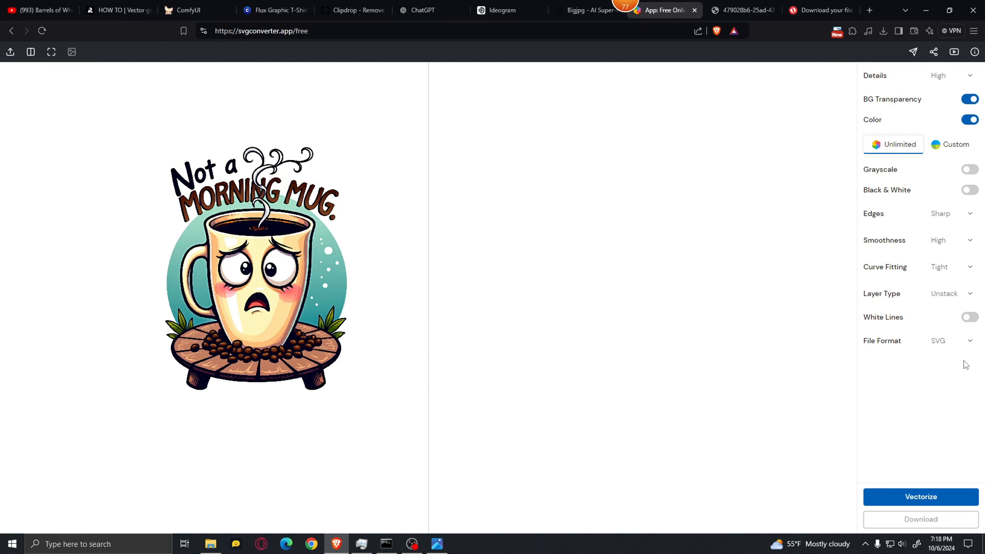
left_click(907, 502)
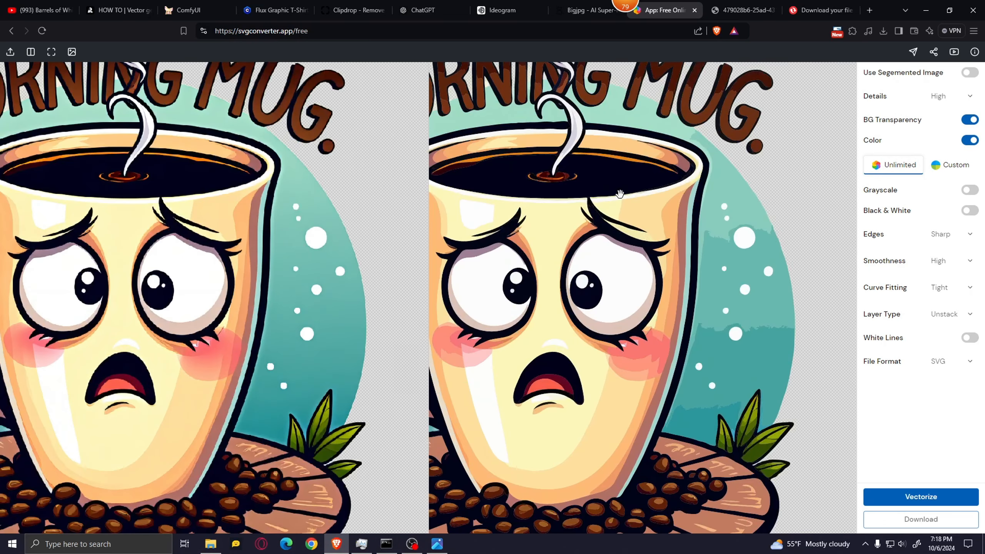
left_click_drag(572, 187, 592, 228)
scroll(601, 132, "up", 5)
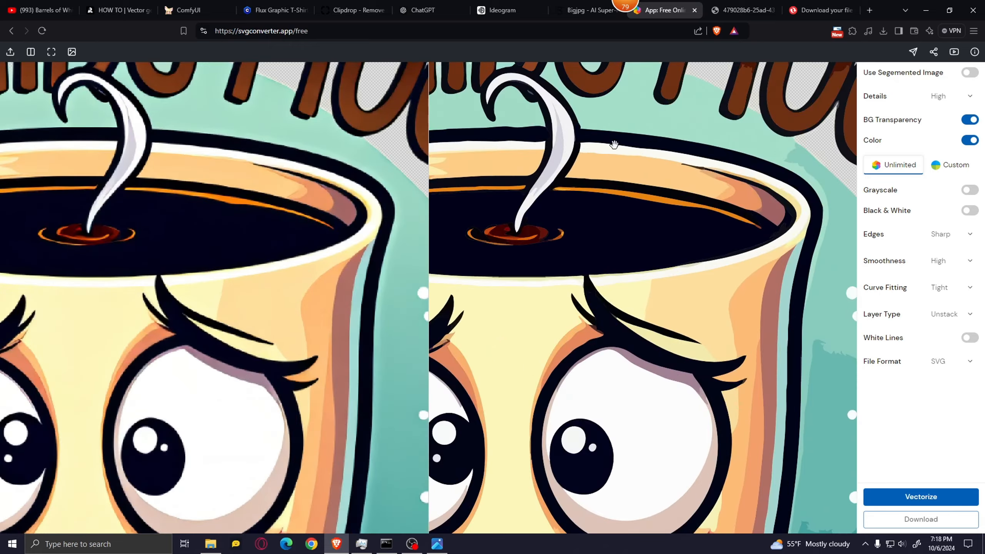
Examine the vectorized mug against the original up close, checking the lettering, steam, mug rim and background shading
scroll(602, 138, "up", 2)
scroll(603, 138, "up", 5)
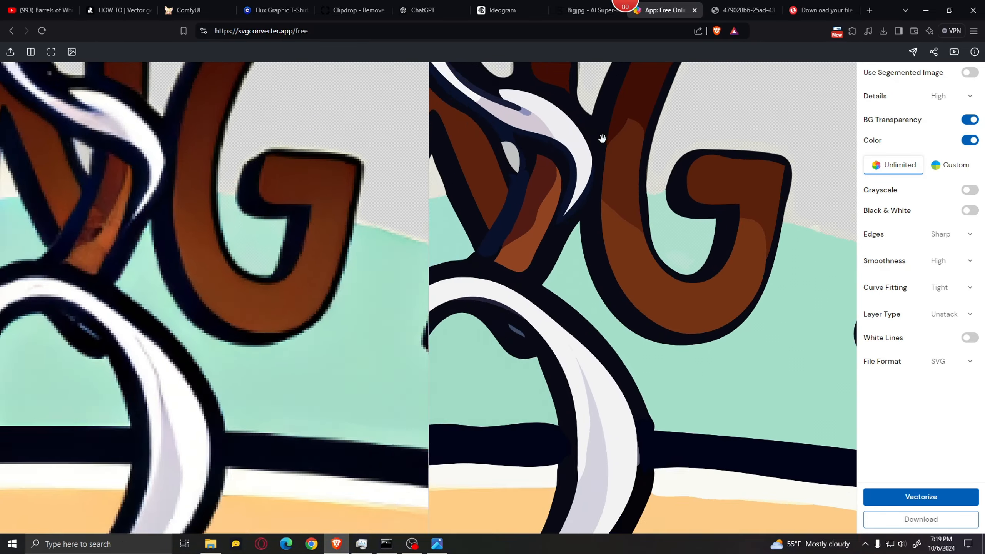
scroll(614, 163, "down", 12)
scroll(597, 187, "up", 5)
scroll(589, 265, "down", 10)
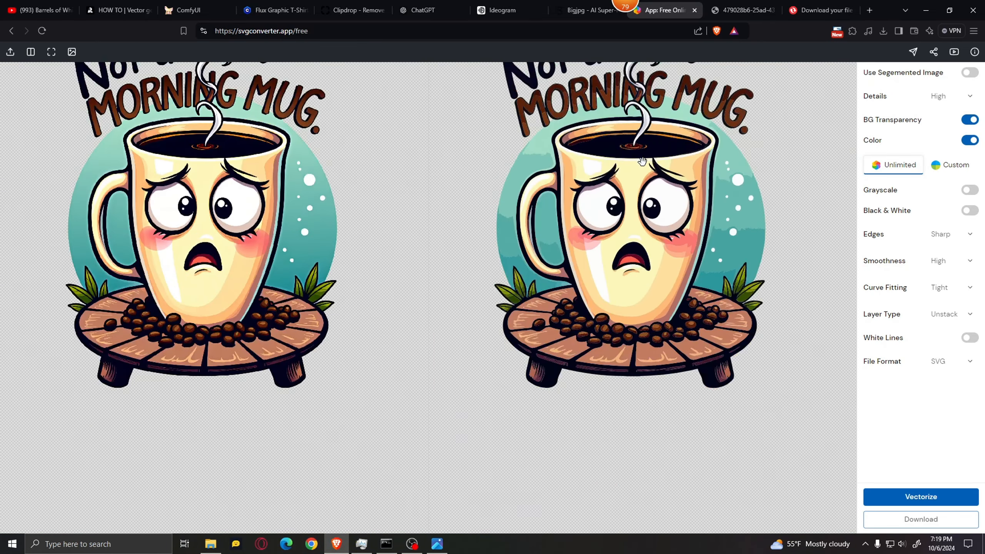
scroll(643, 185, "down", 2)
scroll(631, 243, "up", 10)
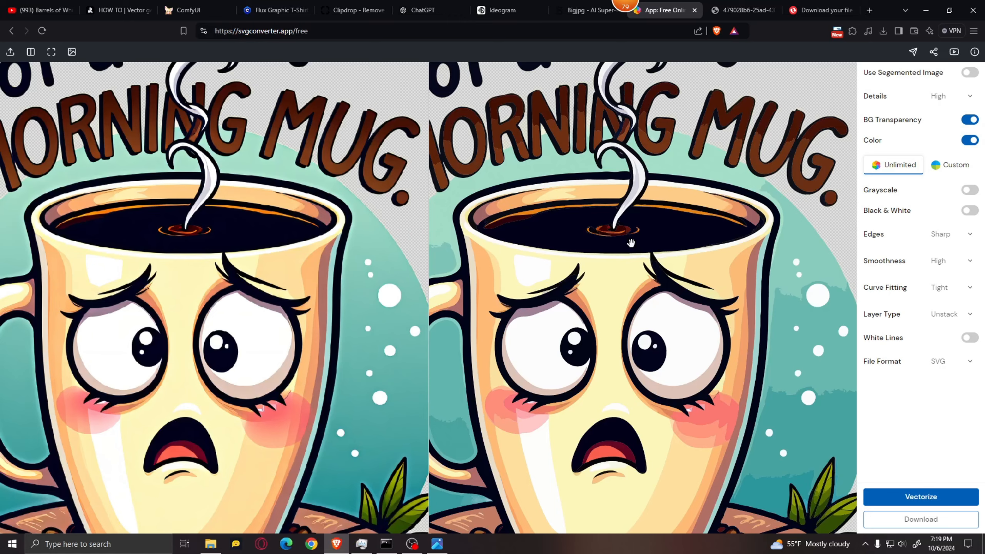
scroll(530, 134, "up", 6)
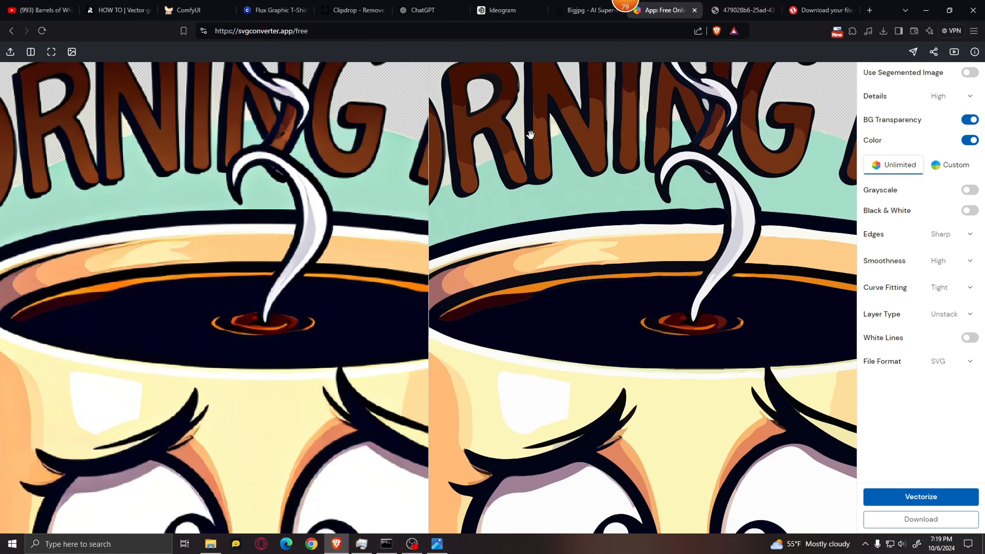
scroll(693, 265, "down", 12)
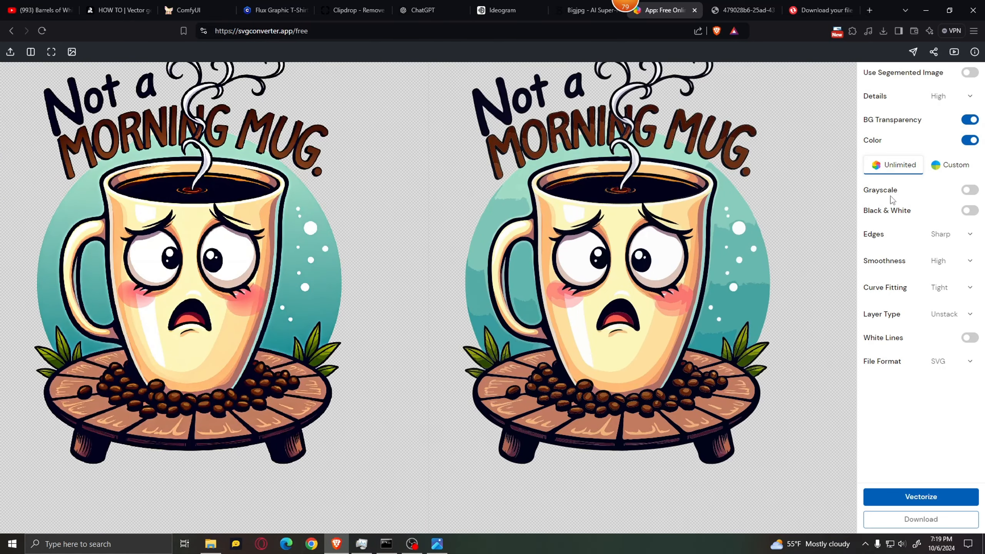
Re-vectorize the mug image with a custom color palette limited to 10 colors
left_click(947, 170)
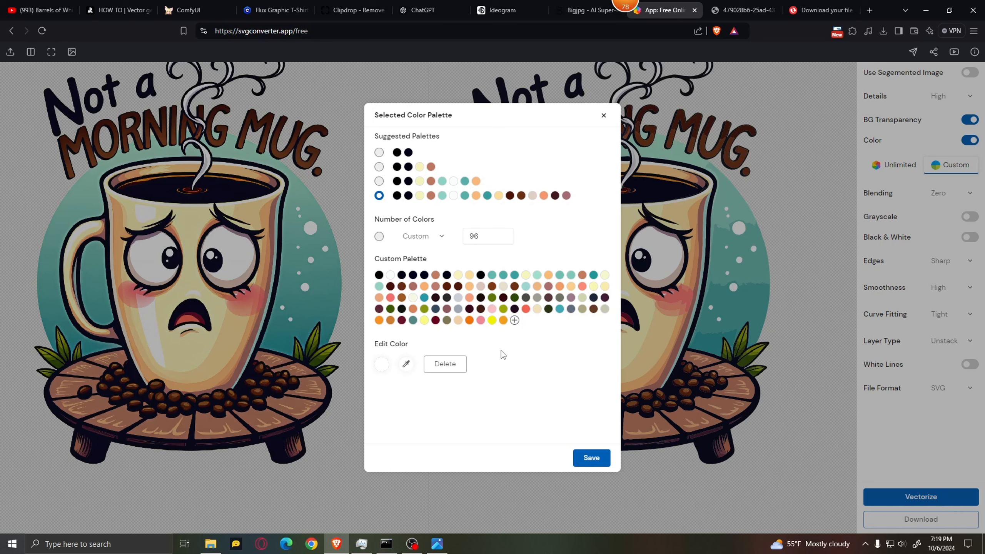
left_click_drag(484, 237, 460, 240)
key("BackSpace")
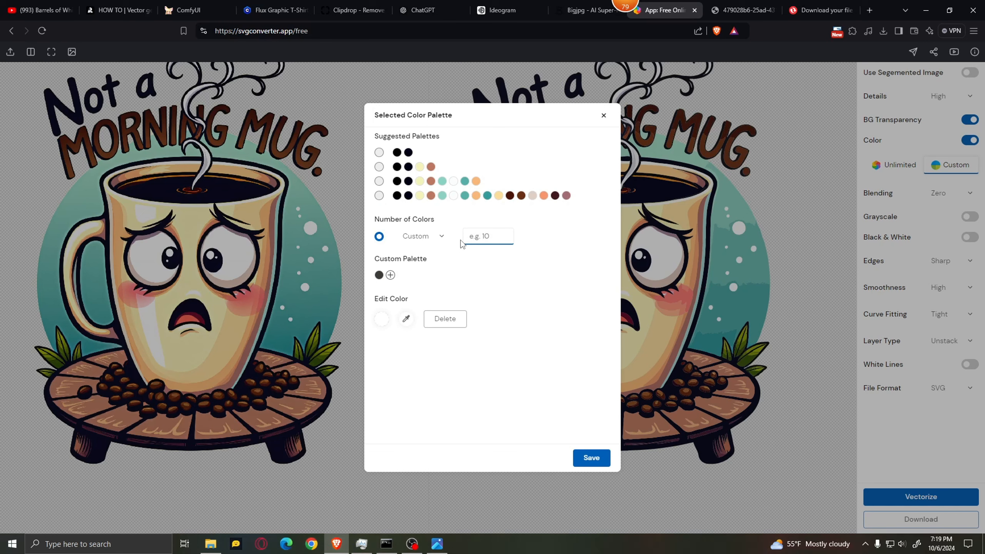
type("10")
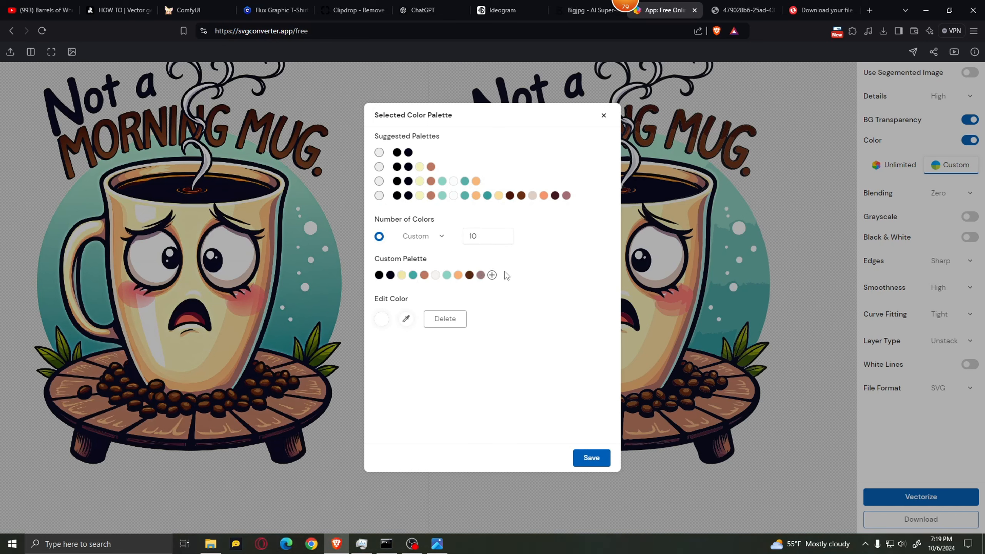
left_click(591, 458)
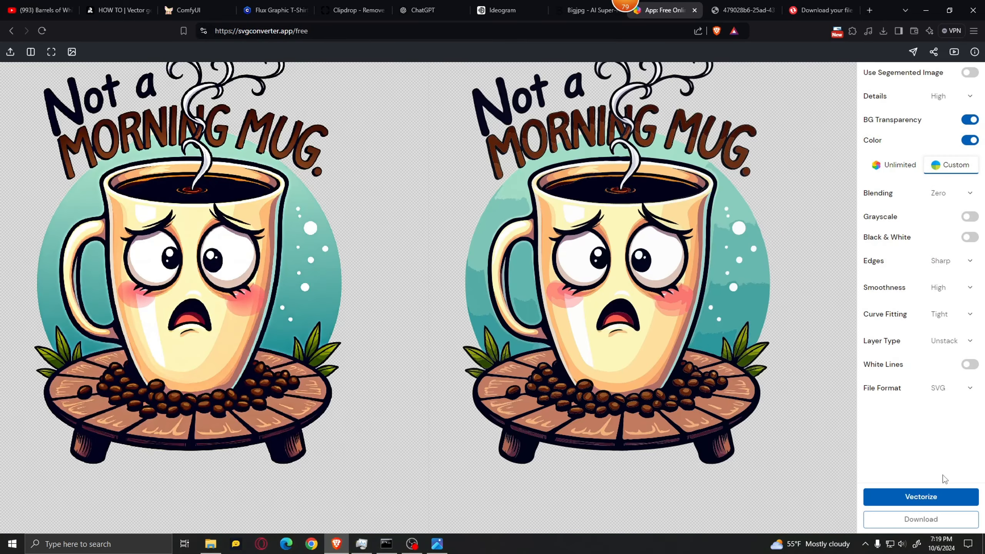
left_click(909, 501)
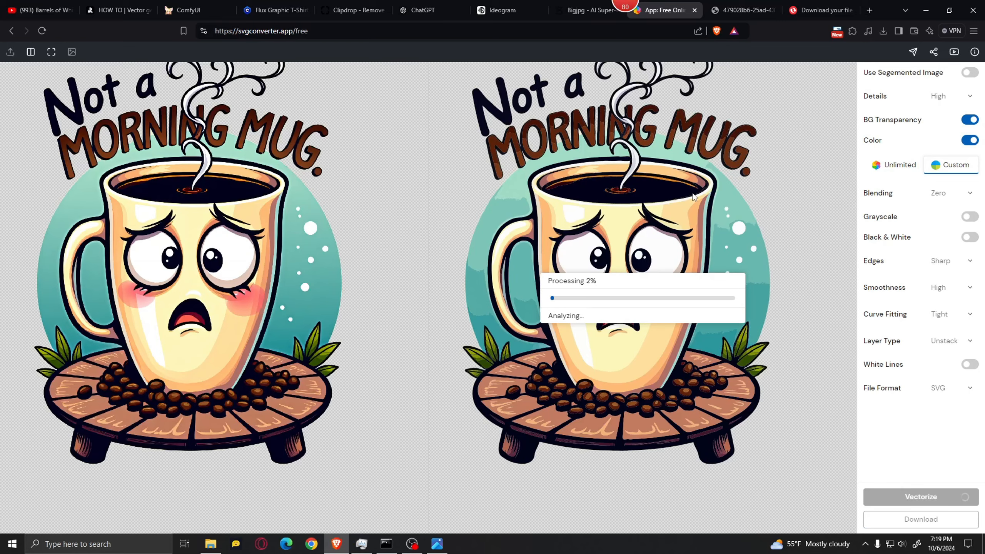
Compare the reduced-color mug vector with the original, checking the face, cheeks, leaves and background circle
scroll(612, 236, "up", 2)
scroll(610, 237, "up", 2)
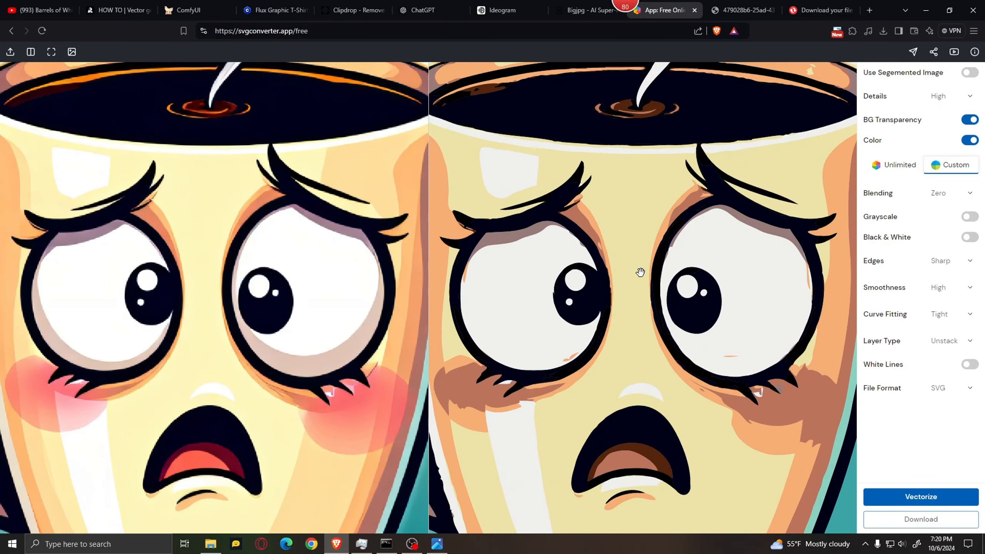
scroll(639, 273, "up", 2)
scroll(646, 275, "down", 5)
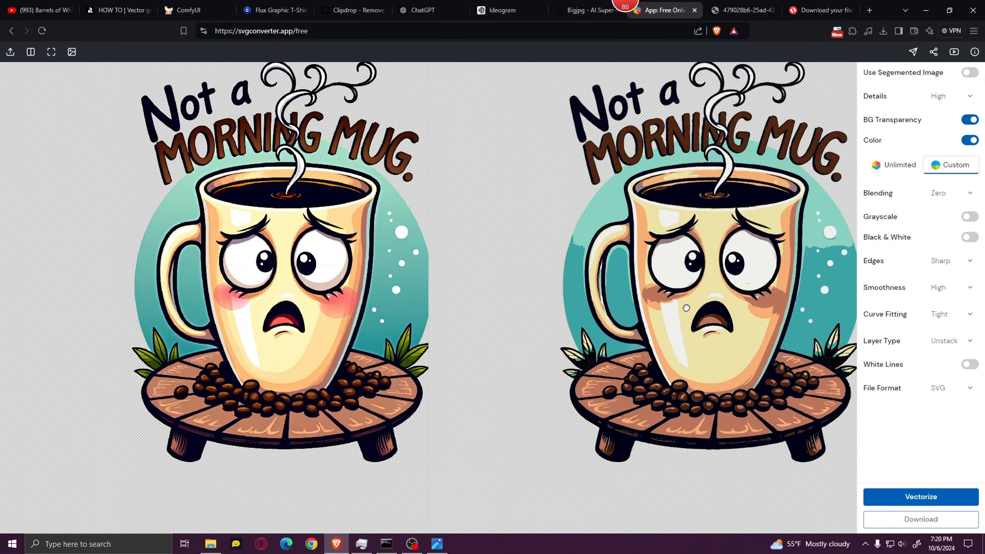
scroll(694, 267, "up", 4)
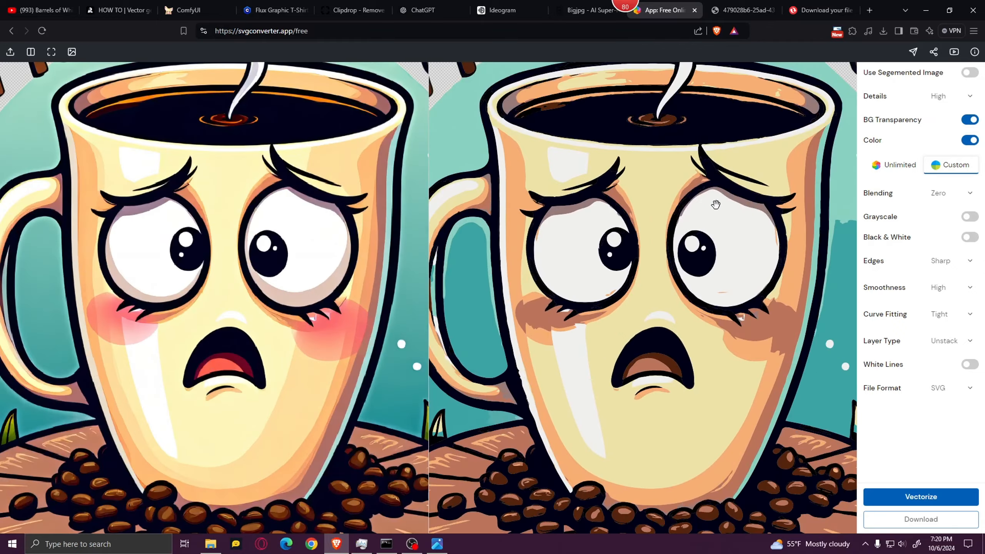
scroll(747, 280, "up", 3)
scroll(732, 298, "down", 5)
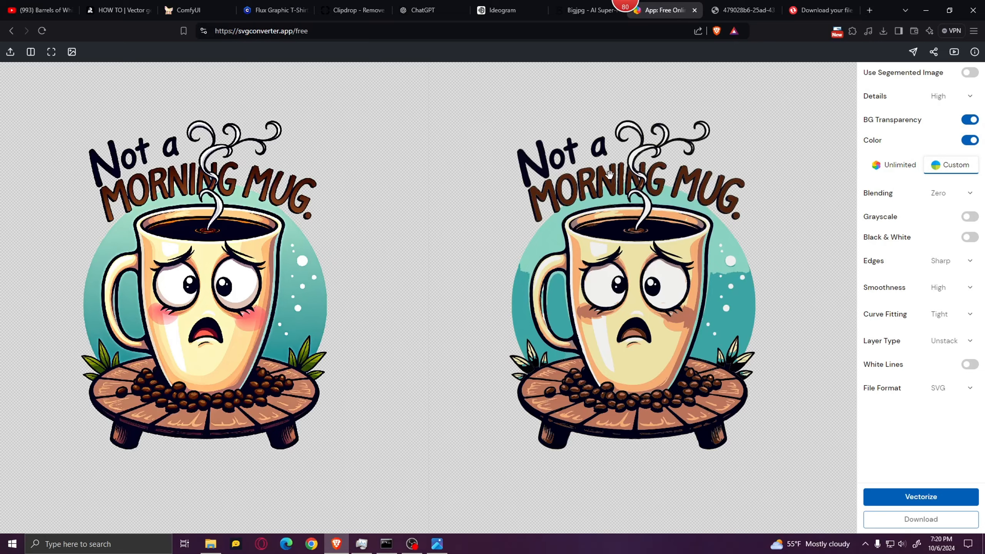
scroll(612, 171, "up", 3)
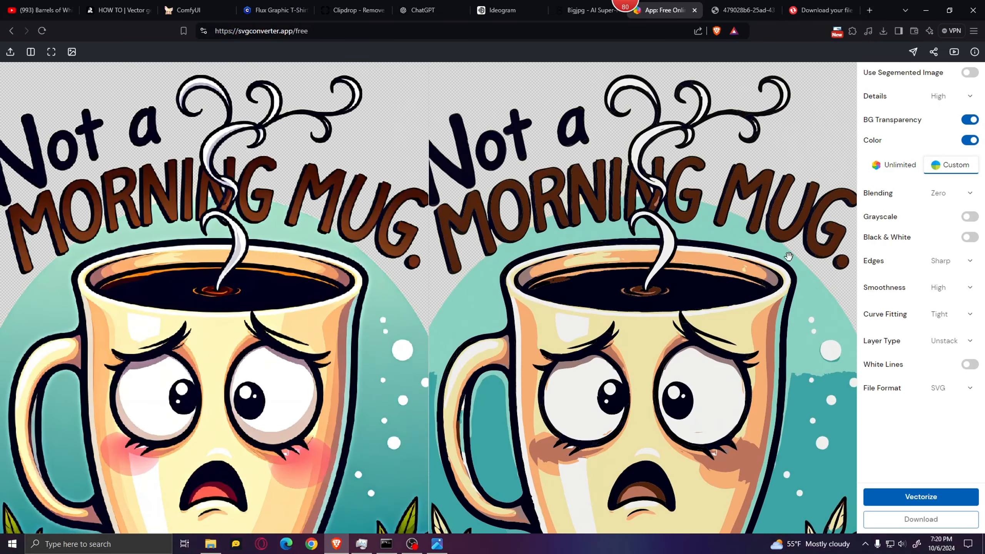
Set the color mode back to Unlimited and upload the Tea-Rex image 479028b6-25ad-431c-a146-38b4914934ce from Downloads
left_click(893, 165)
scroll(726, 239, "down", 5)
scroll(391, 233, "up", 5)
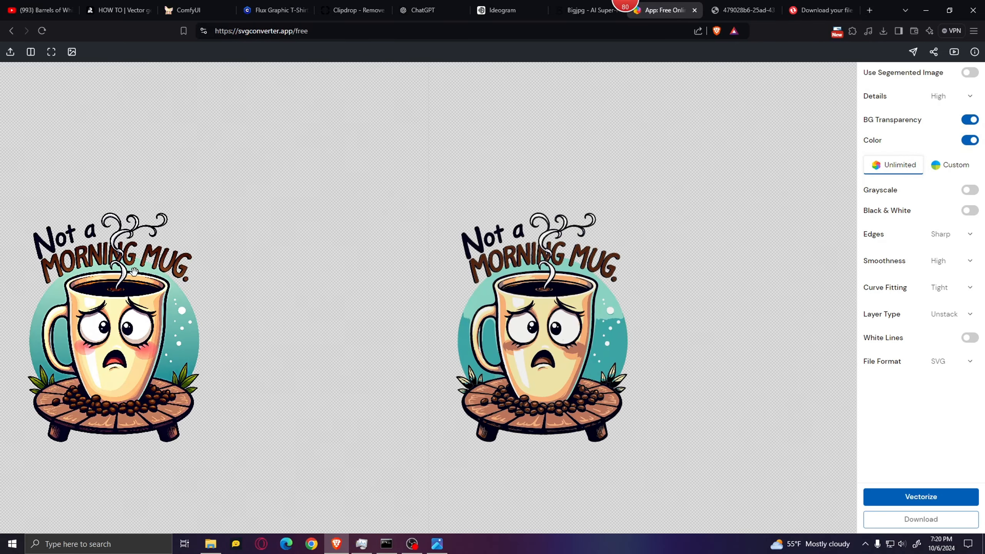
left_click(10, 55)
left_click(394, 99)
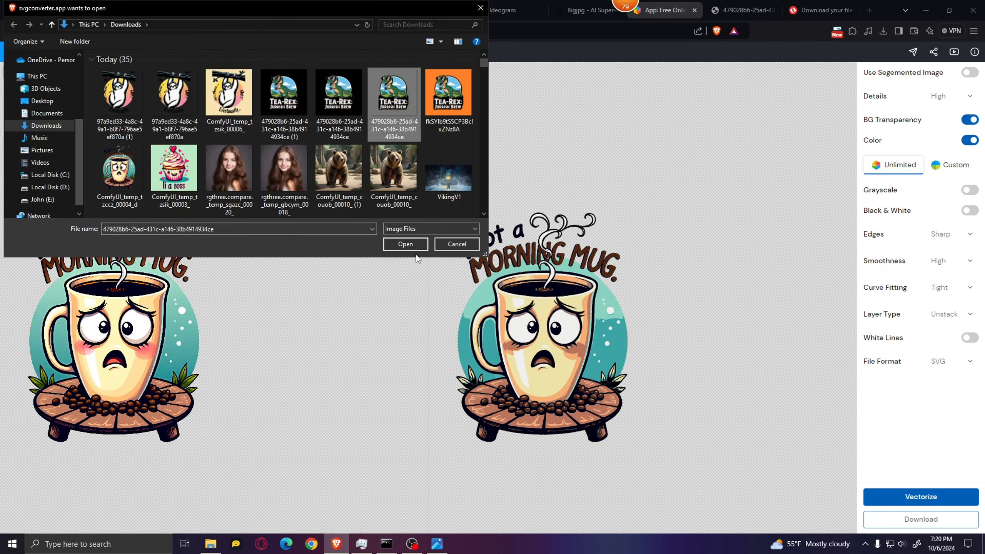
left_click(405, 244)
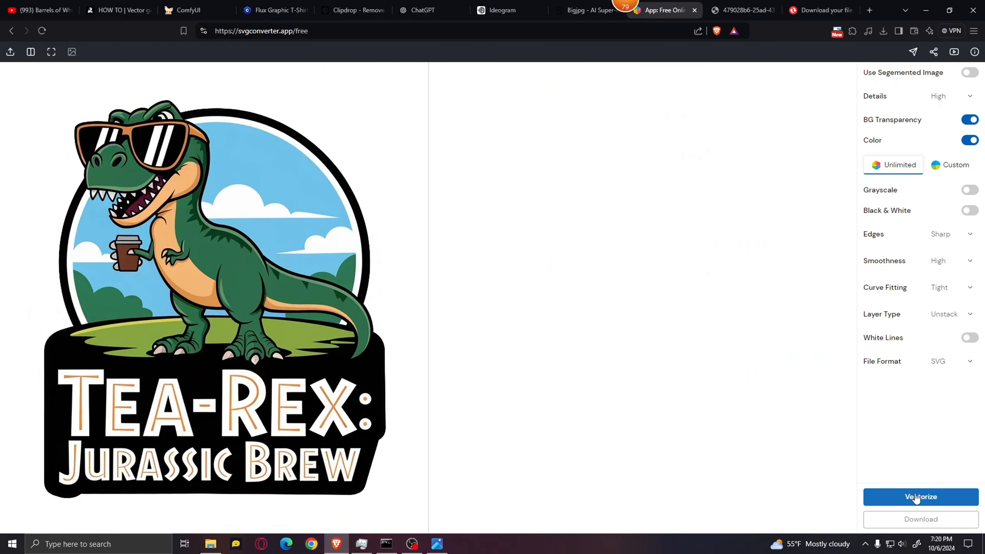
Vectorize the Tea-Rex image and compare the dinosaur's edges, claws and lettering with the original
left_click(944, 494)
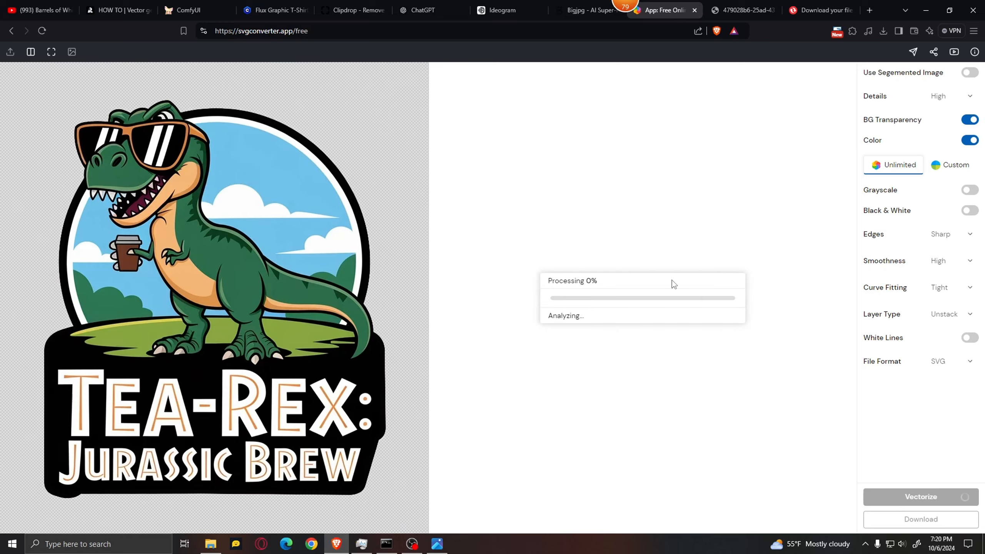
scroll(543, 350, "up", 6)
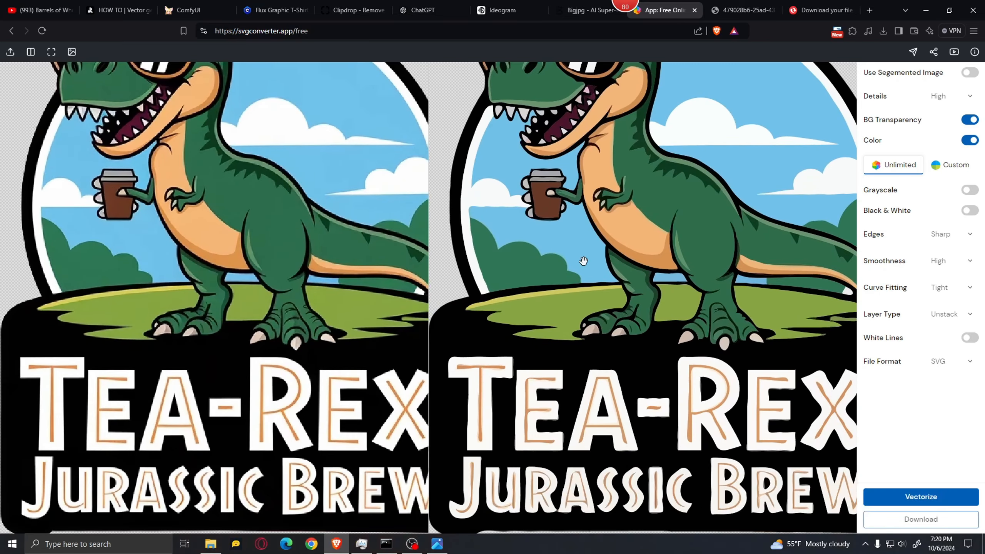
scroll(535, 352, "down", 6)
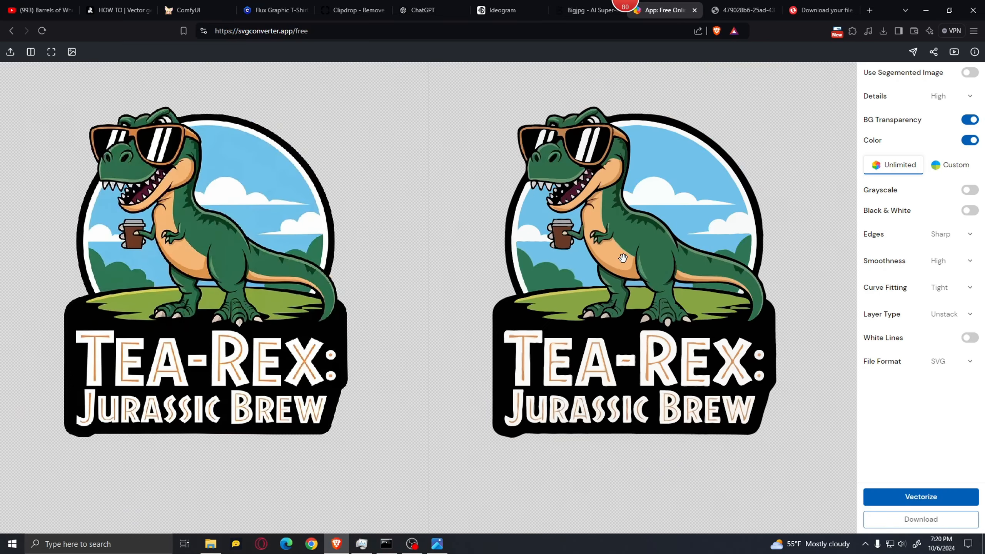
scroll(620, 256, "up", 6)
scroll(622, 266, "up", 6)
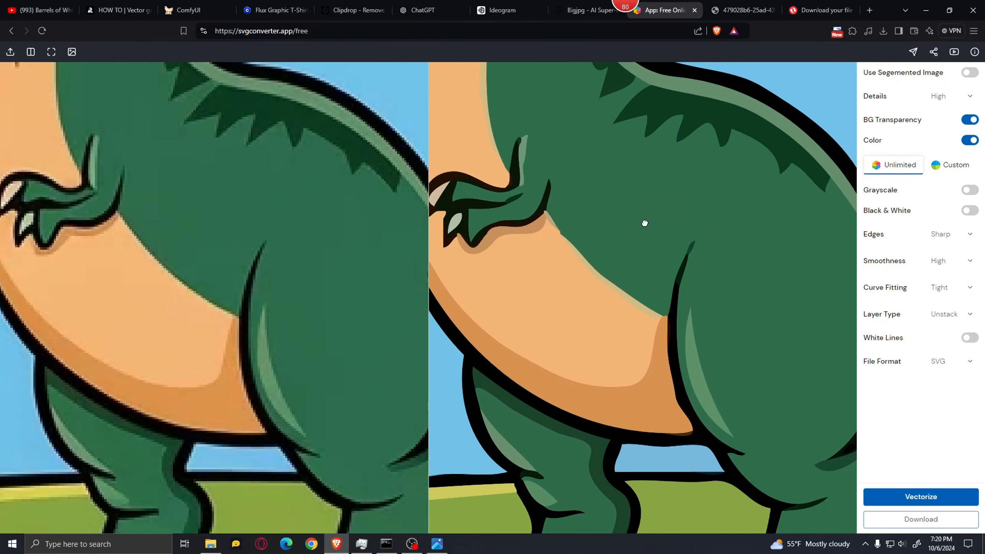
scroll(604, 204, "up", 3)
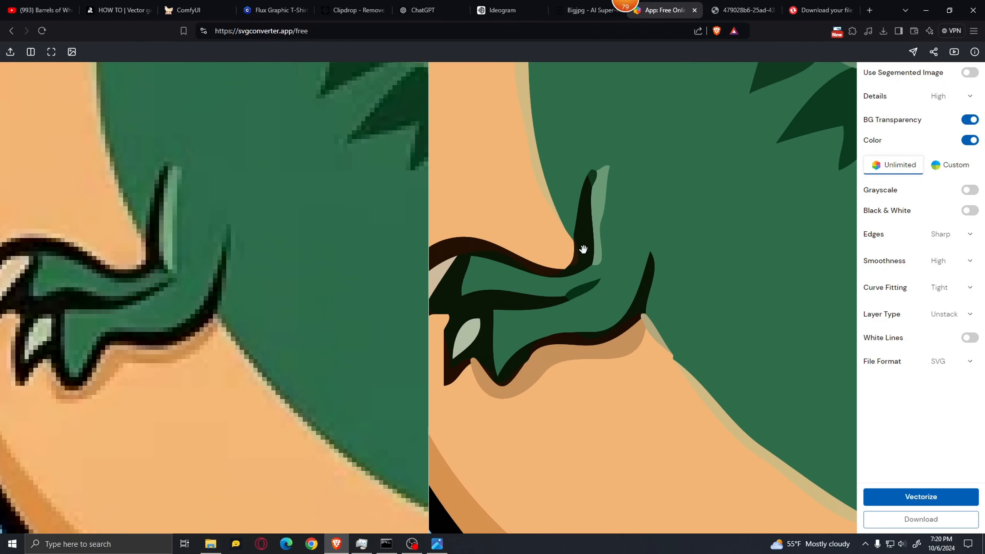
scroll(621, 241, "down", 10)
scroll(613, 264, "down", 8)
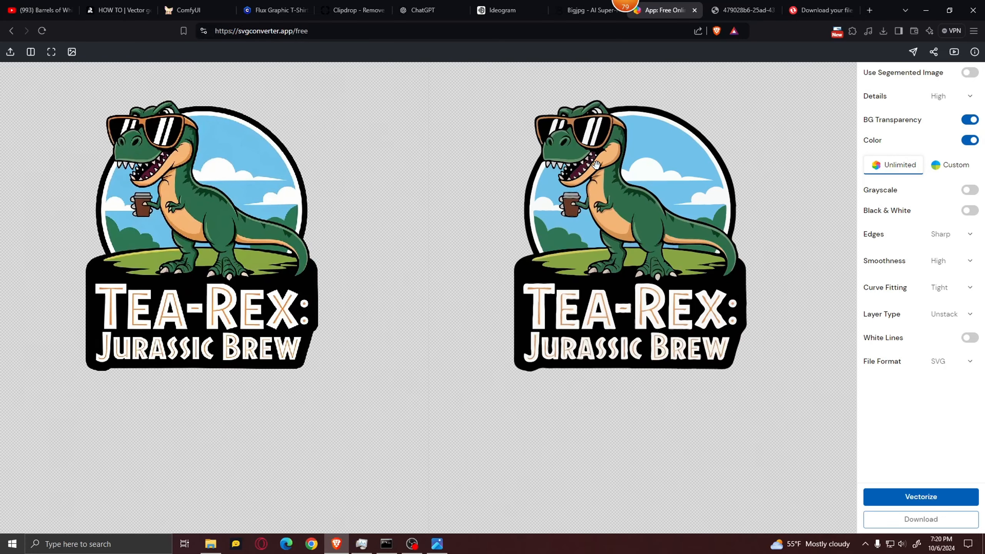
left_click_drag(631, 191, 634, 224)
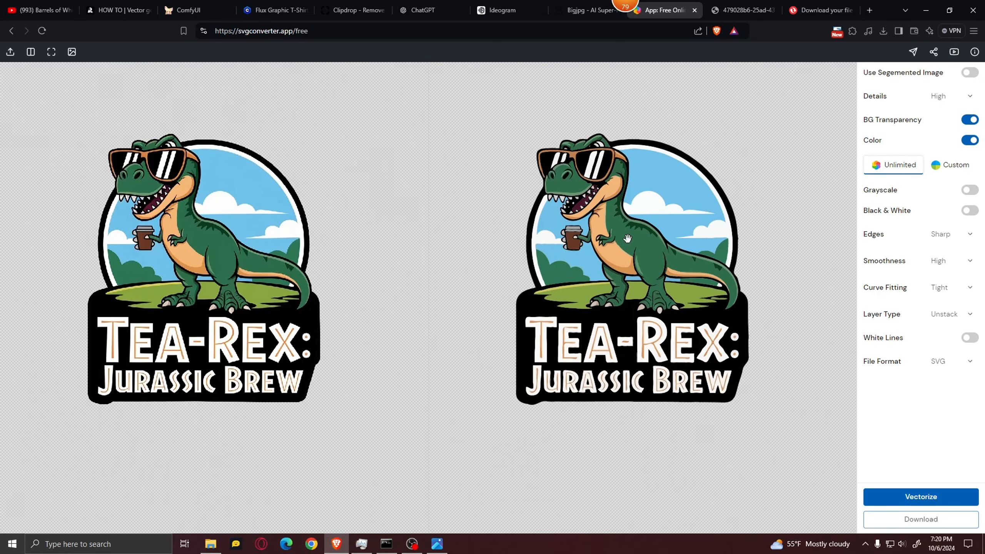
scroll(613, 190, "up", 2)
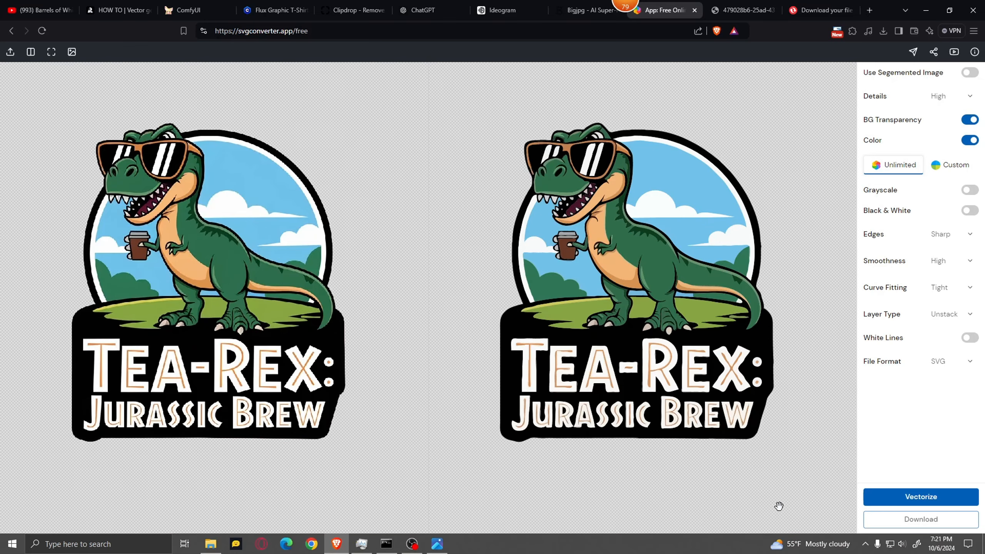
scroll(721, 280, "up", 5)
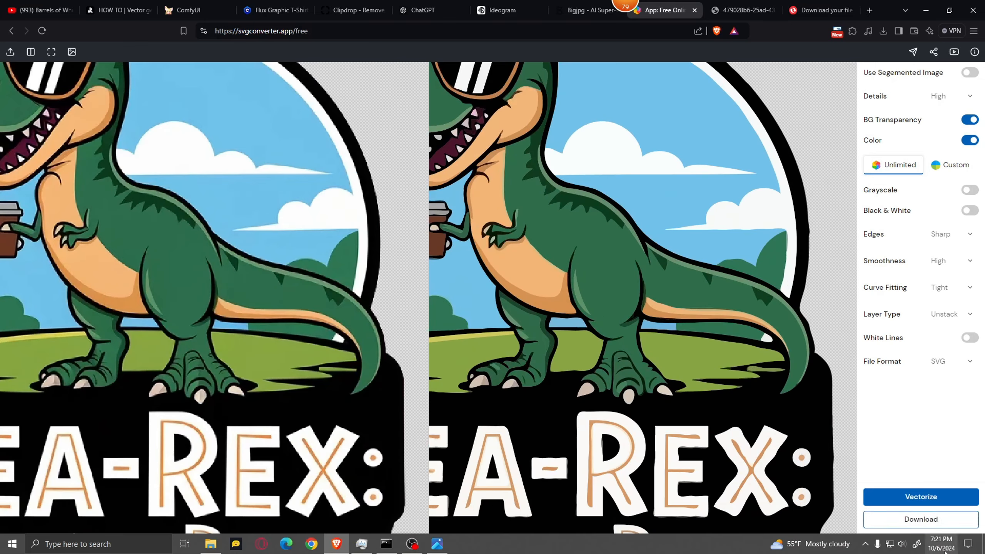
Save the vectorized Tea-Rex graphic in SVG format in the Downloads folder and open the saved file in the browser
left_click(950, 519)
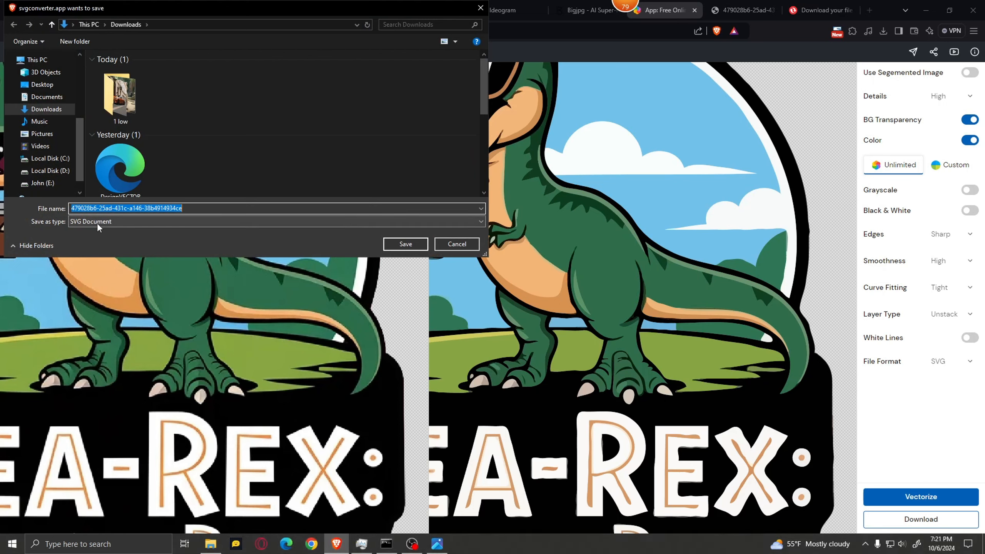
left_click(455, 244)
left_click(938, 359)
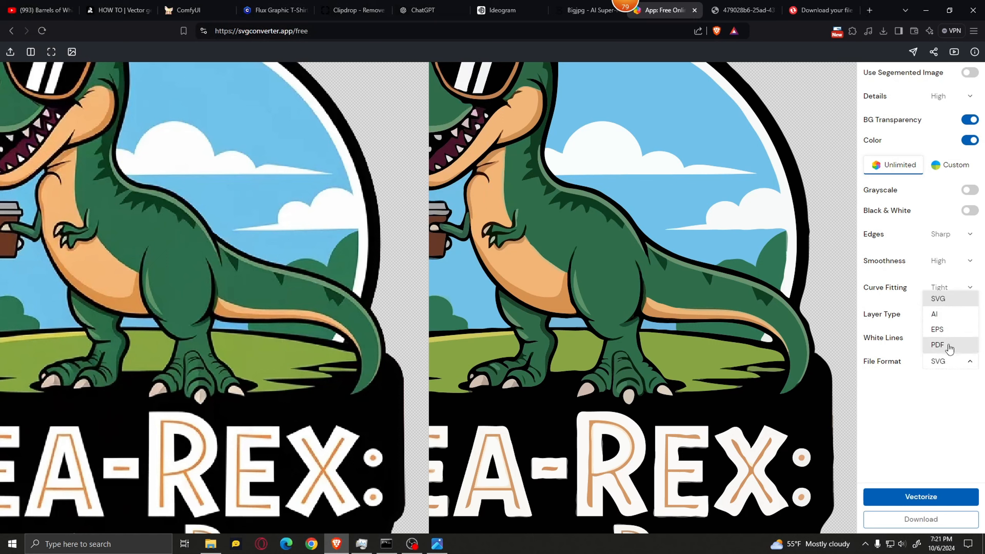
left_click(945, 361)
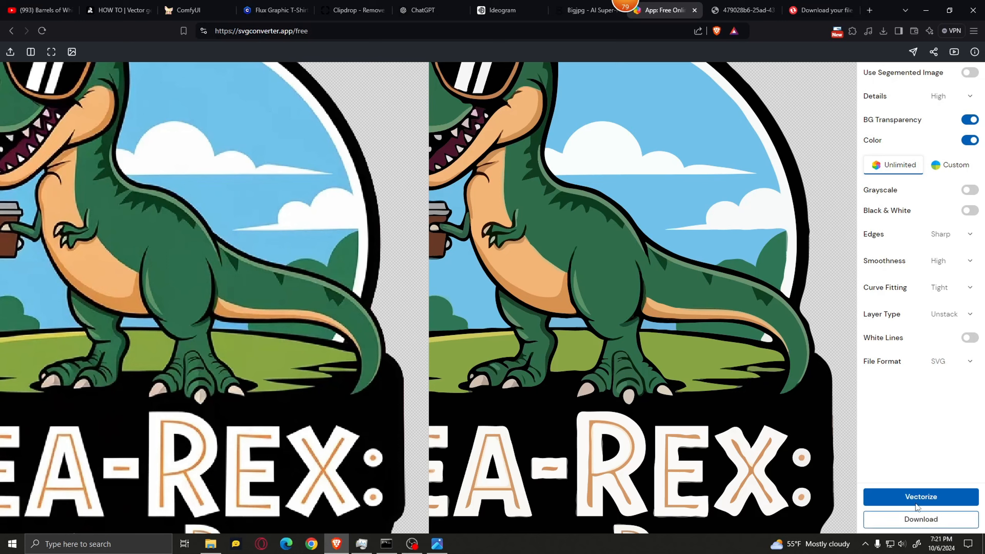
left_click(918, 520)
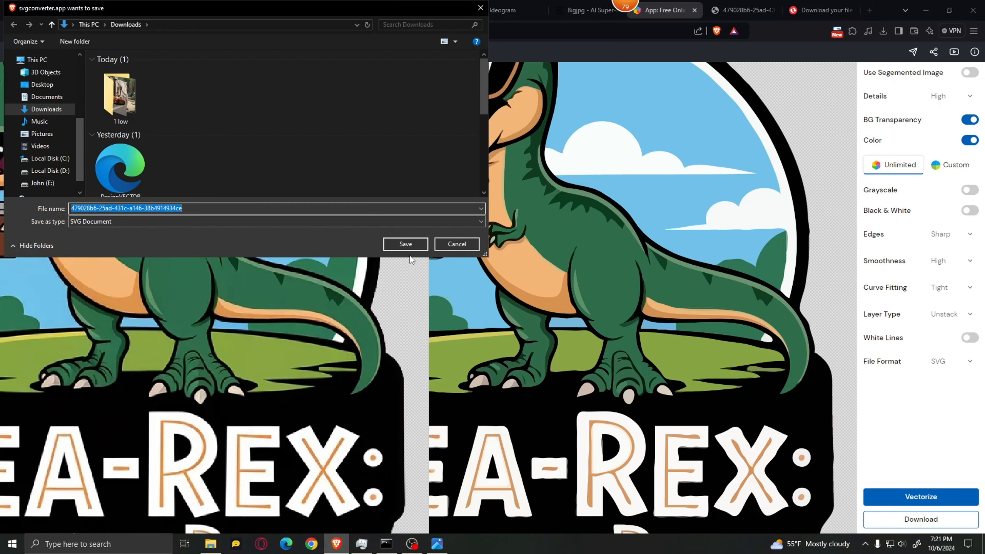
left_click(403, 244)
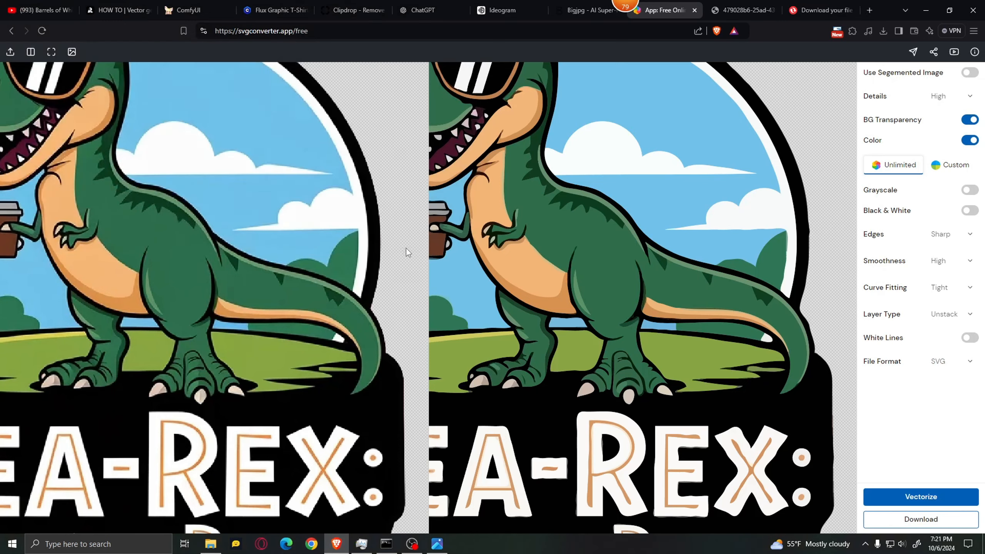
left_click(883, 29)
left_click(782, 73)
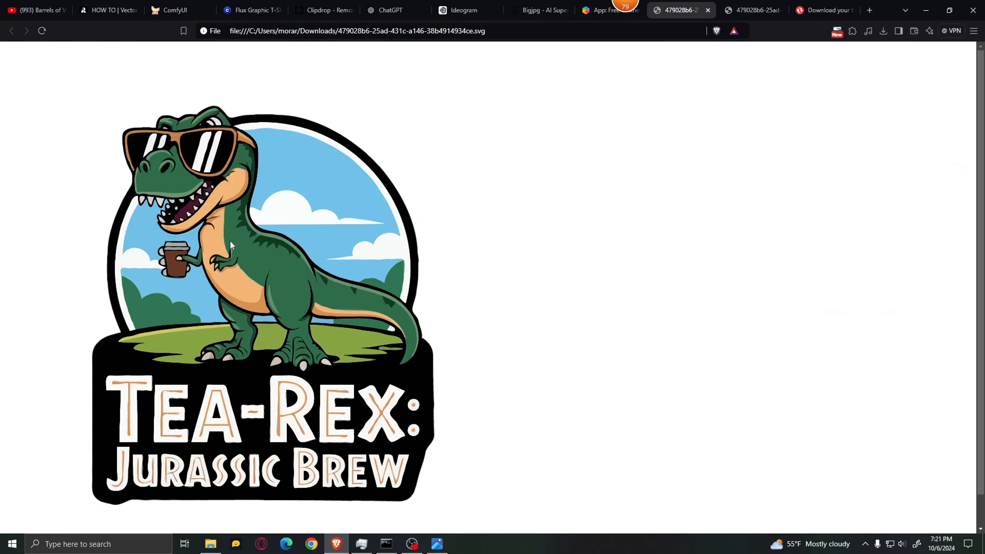